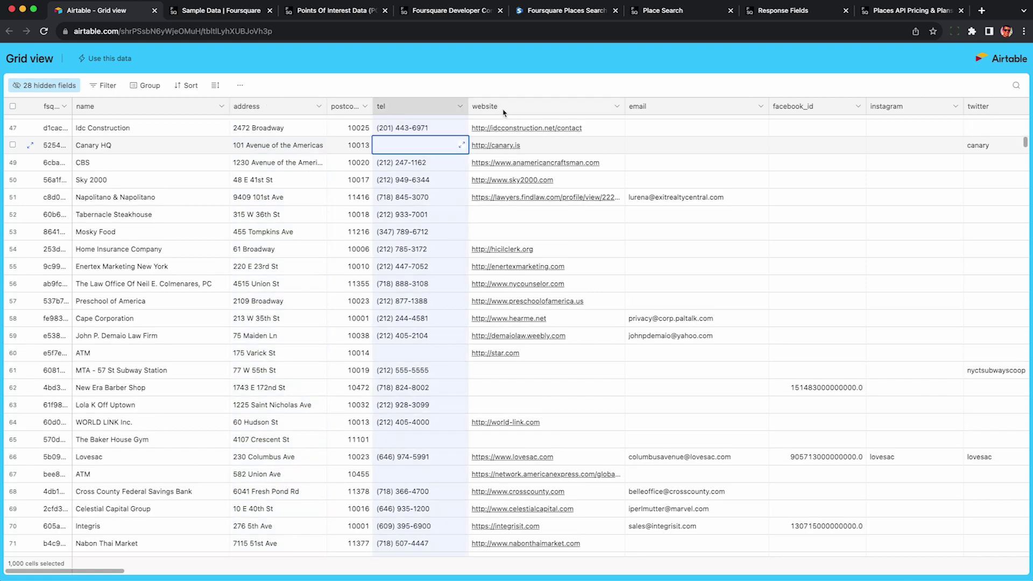
Browse the NYC places sample records in the Airtable grid
{"action": "key", "text": "Up"}
{"action": "key", "text": "Right"}
{"action": "key", "text": "Up"}
{"action": "key", "text": "Right"}
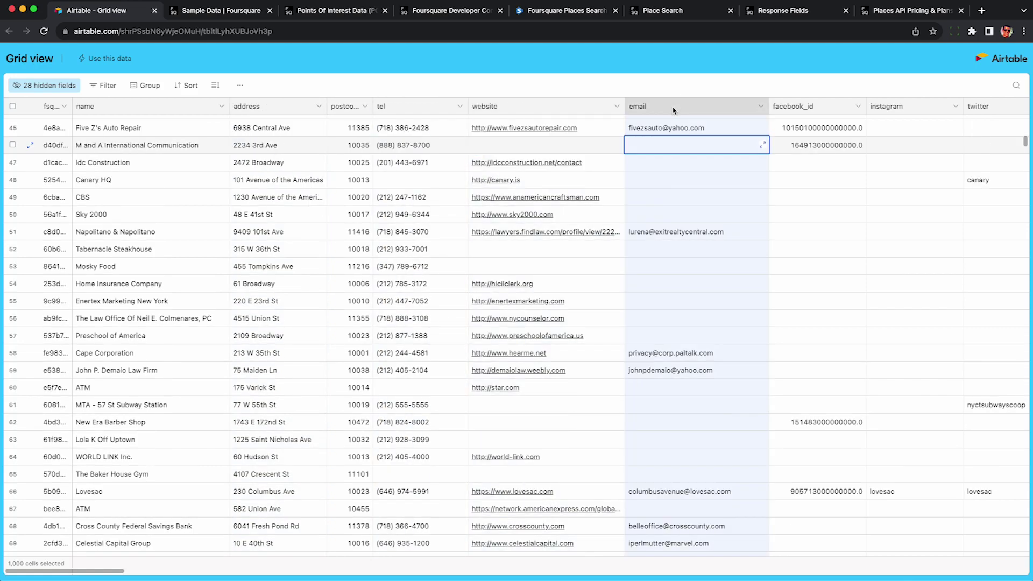
{"action": "scroll", "coordinate": [681, 210], "scroll_direction": "down", "scroll_amount": 15}
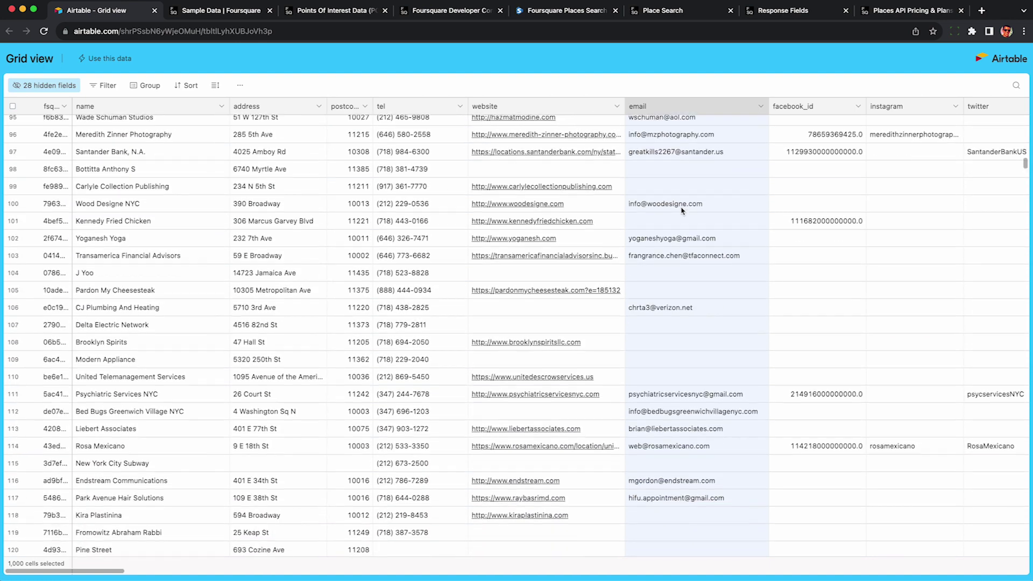
{"action": "scroll", "coordinate": [682, 211], "scroll_direction": "down", "scroll_amount": 5}
Check Rosa Mexicano's facebook_id and instagram values, then bring up the Foursquare sample CSV page
{"action": "left_click", "coordinate": [810, 191]}
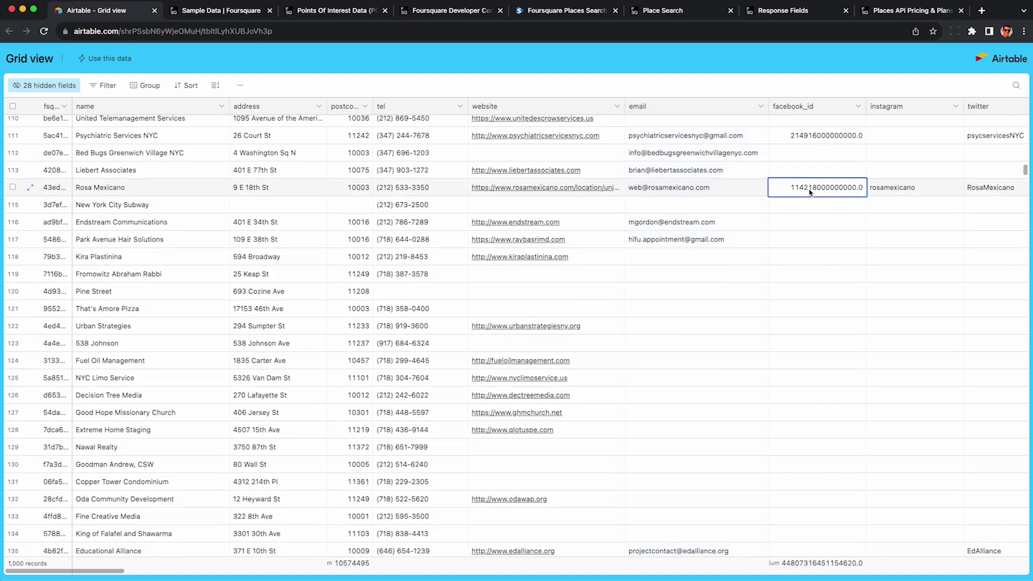
{"action": "left_click", "coordinate": [883, 188]}
{"action": "key", "text": "ctrl+Tab"}
{"action": "left_click_drag", "start_coordinate": [805, 438], "coordinate": [810, 232]}
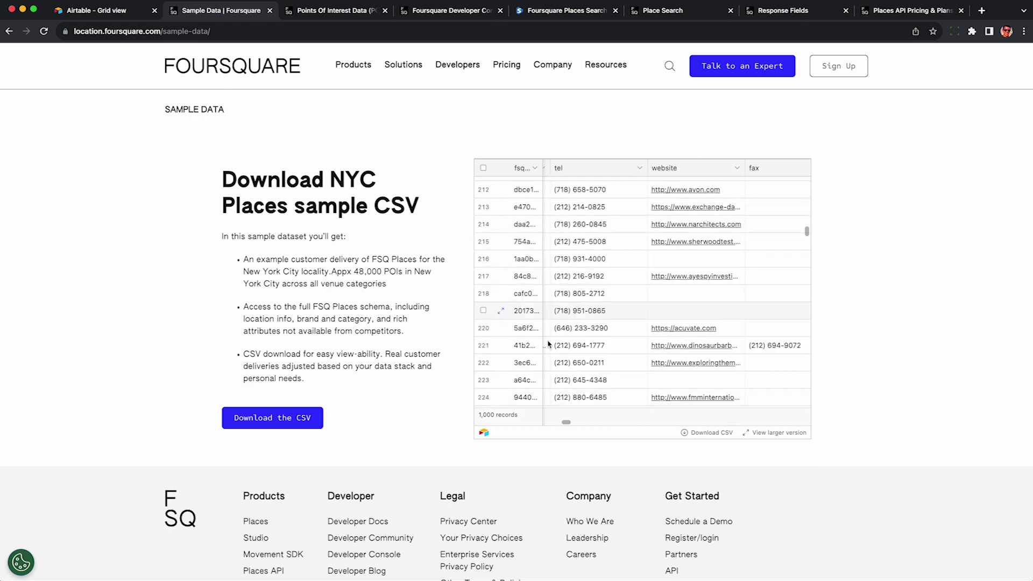
Point out the NYC Places sample CSV heading and the Places page's 'Better POI data' heading
{"action": "left_click_drag", "start_coordinate": [229, 177], "coordinate": [426, 213]}
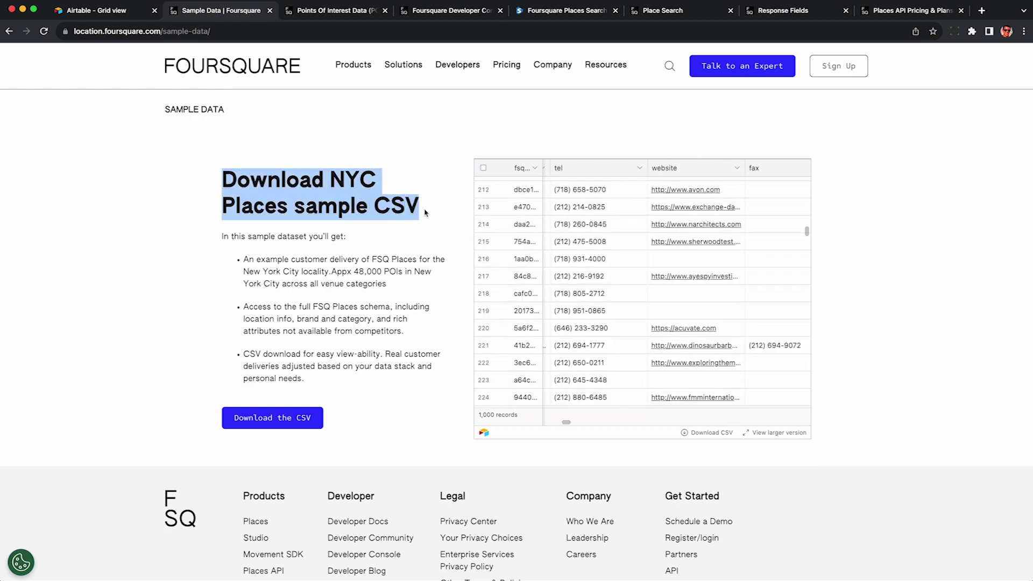
{"action": "left_click", "coordinate": [426, 213]}
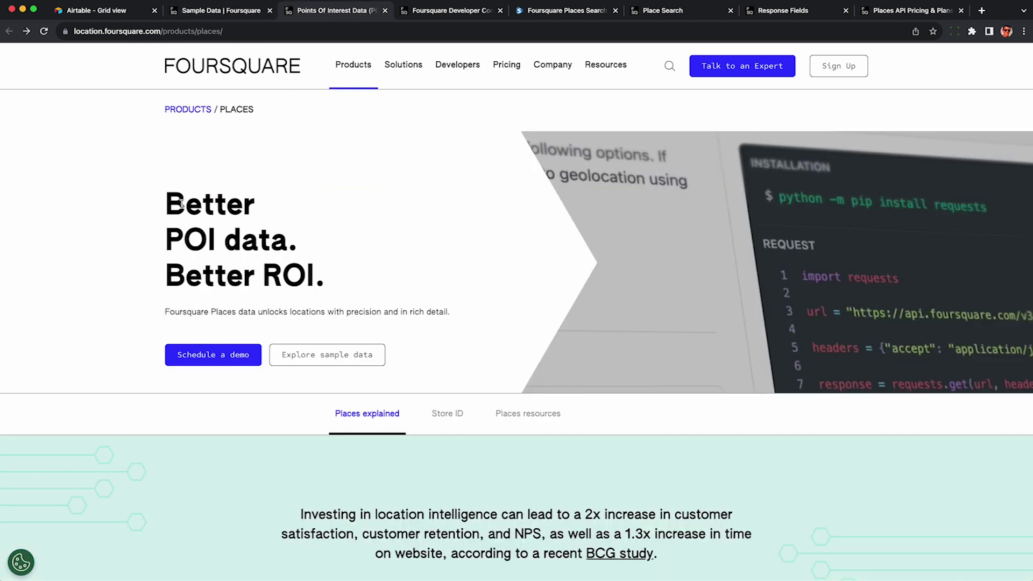
{"action": "key", "text": "ctrl+Tab"}
{"action": "left_click_drag", "start_coordinate": [171, 198], "coordinate": [353, 294]}
{"action": "left_click", "coordinate": [354, 294]}
Scroll through the Foursquare Places product page toward the Developer Console
{"action": "scroll", "coordinate": [339, 394], "scroll_direction": "down", "scroll_amount": 10}
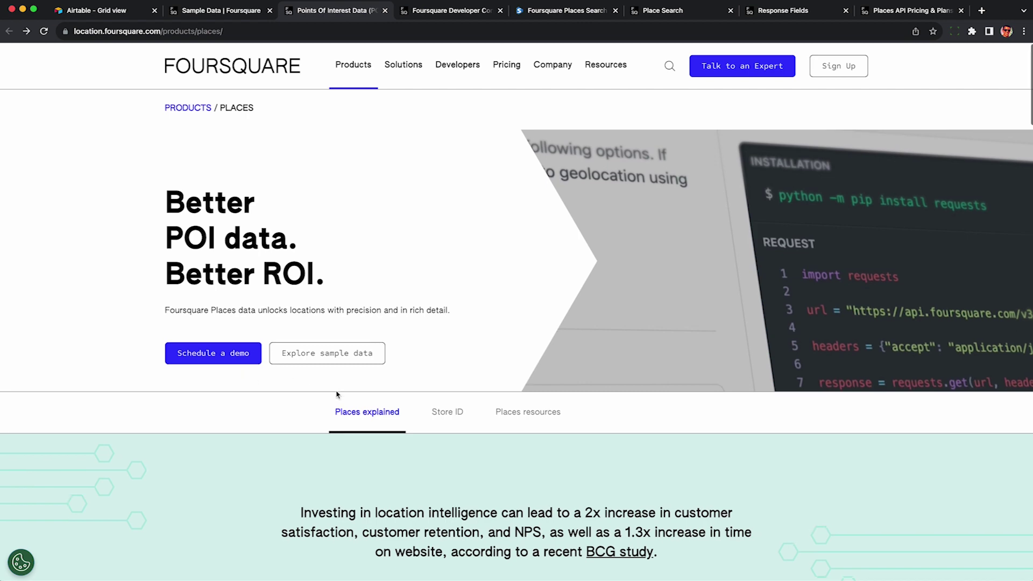
{"action": "scroll", "coordinate": [337, 395], "scroll_direction": "down", "scroll_amount": 3}
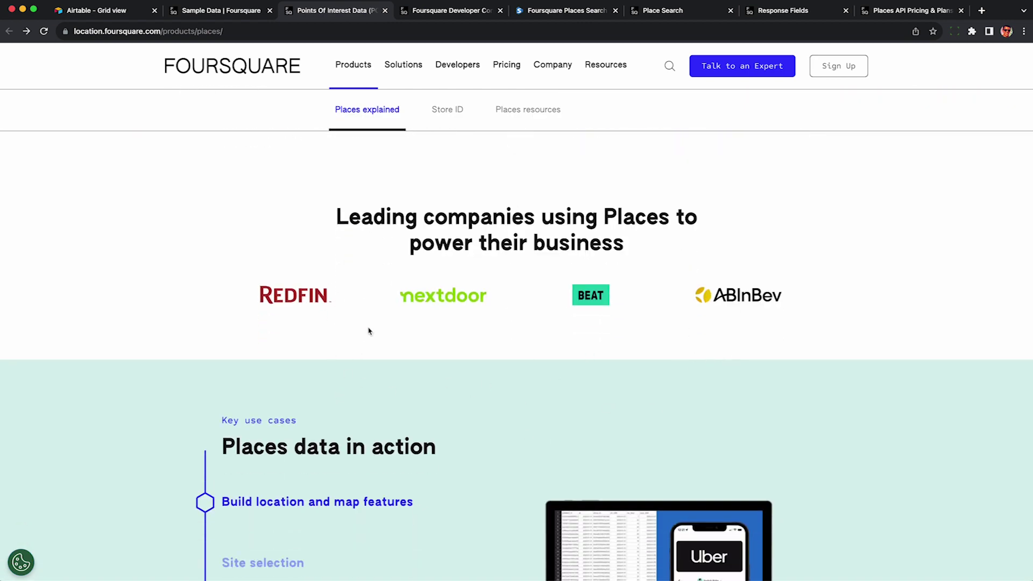
{"action": "mouse_move", "coordinate": [844, 66]}
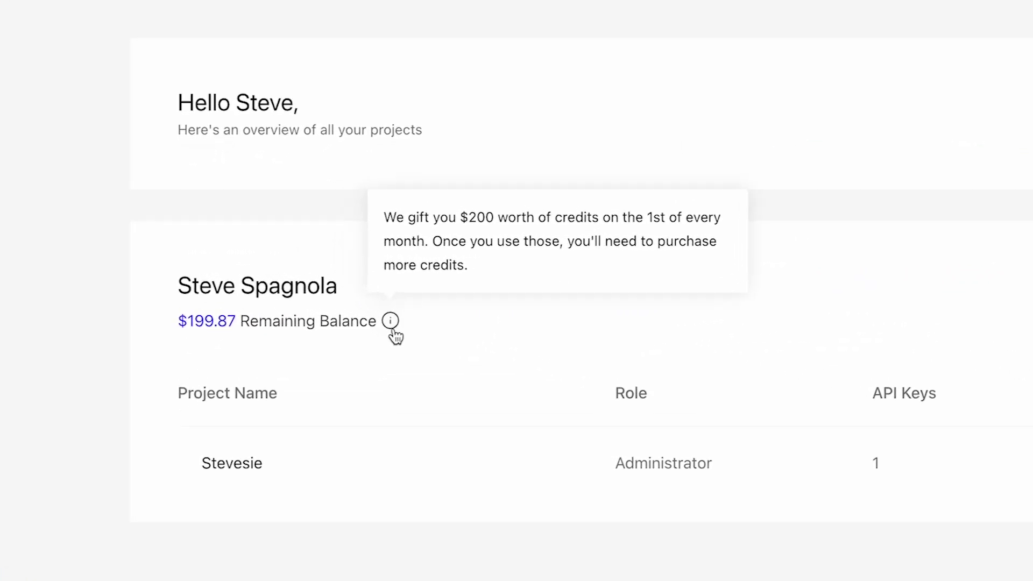
Point out the $199.87 remaining balance and the Place Search endpoint URL
{"action": "left_click_drag", "start_coordinate": [171, 325], "coordinate": [242, 329]}
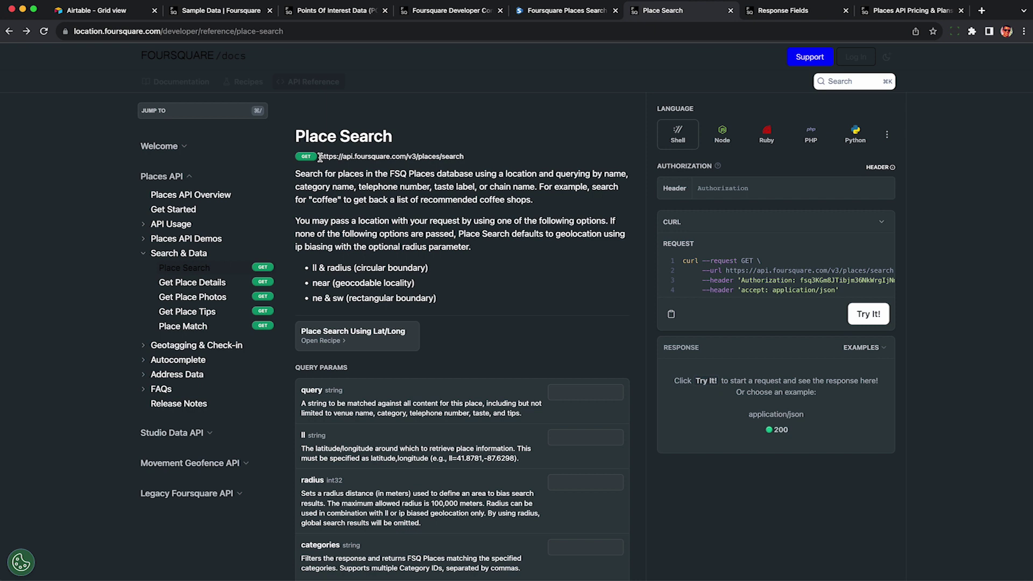
{"action": "left_click_drag", "start_coordinate": [320, 157], "coordinate": [464, 158]}
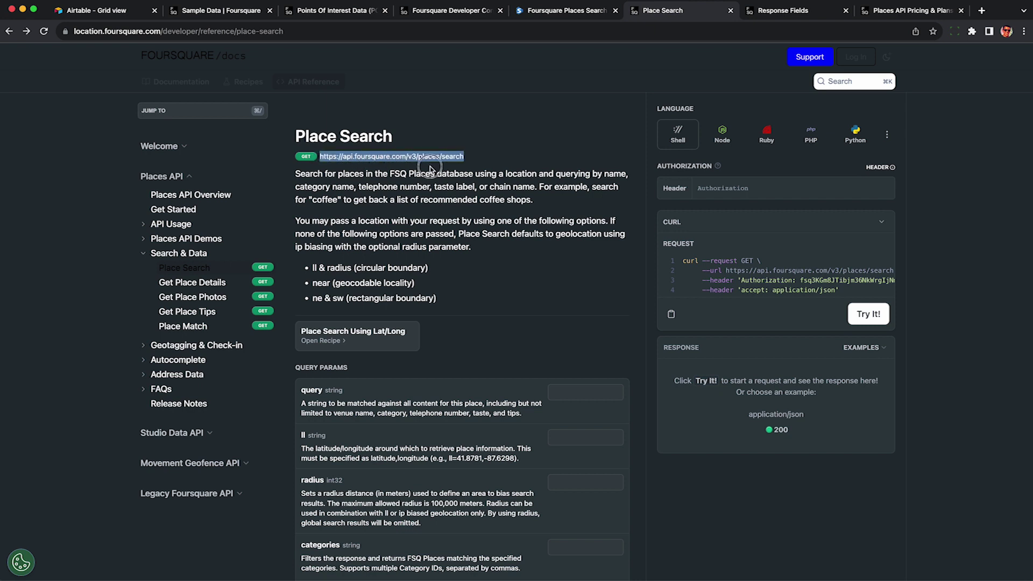
{"action": "left_click", "coordinate": [471, 159]}
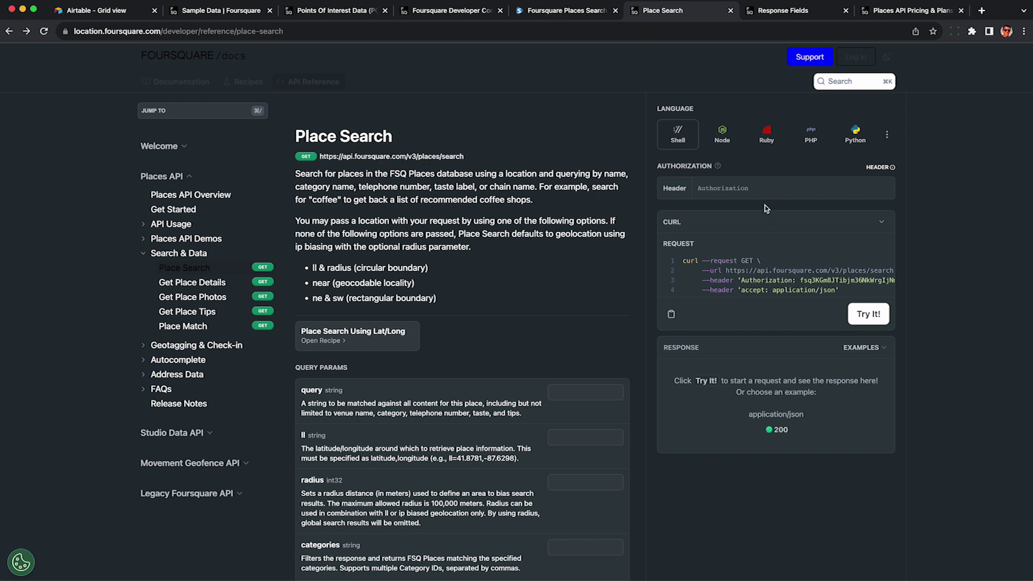
Send the sample Place Search request and scroll through the 200 JSON response
{"action": "left_click", "coordinate": [752, 189]}
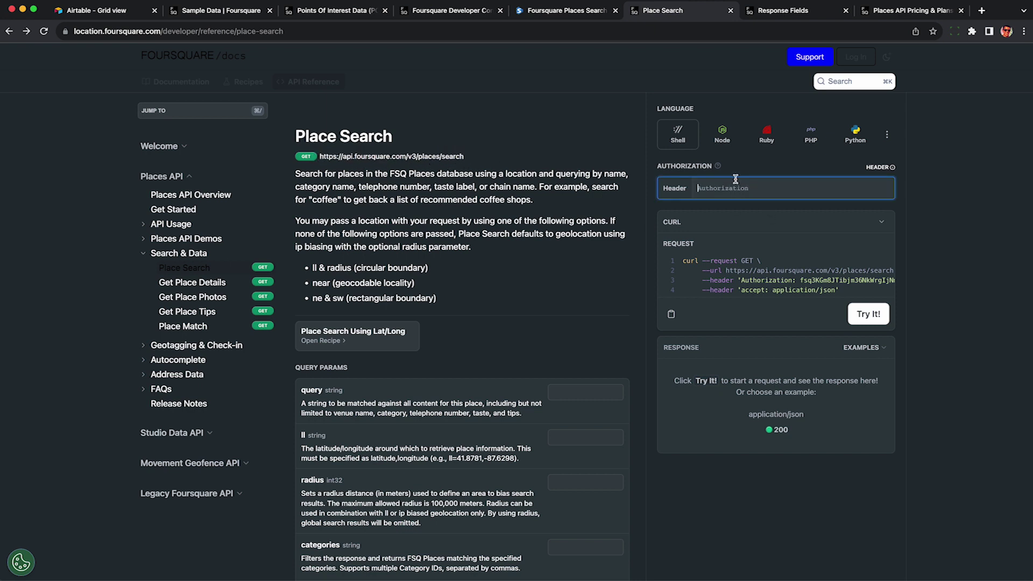
{"action": "left_click", "coordinate": [878, 321]}
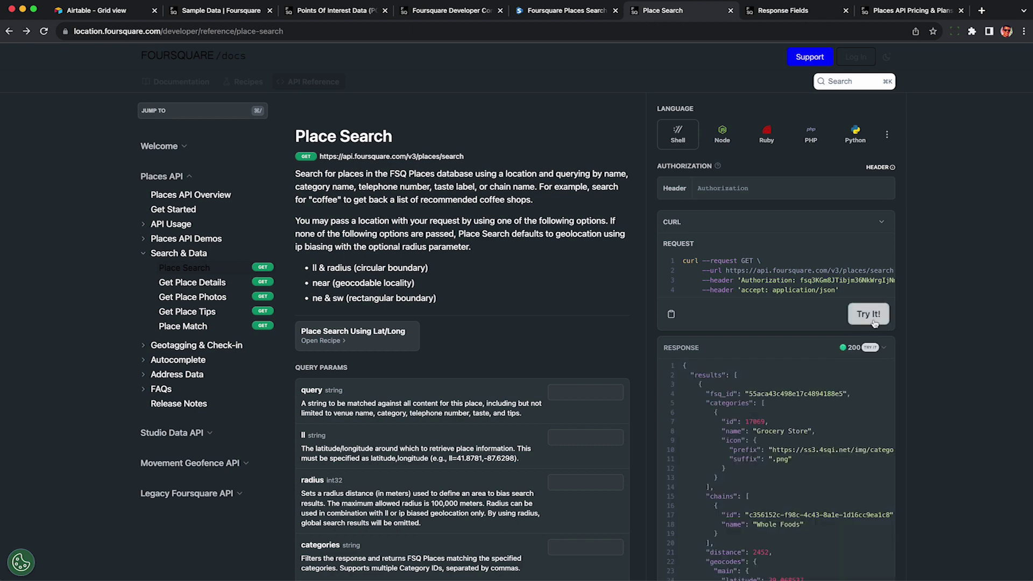
{"action": "scroll", "coordinate": [832, 357], "scroll_direction": "down", "scroll_amount": 10}
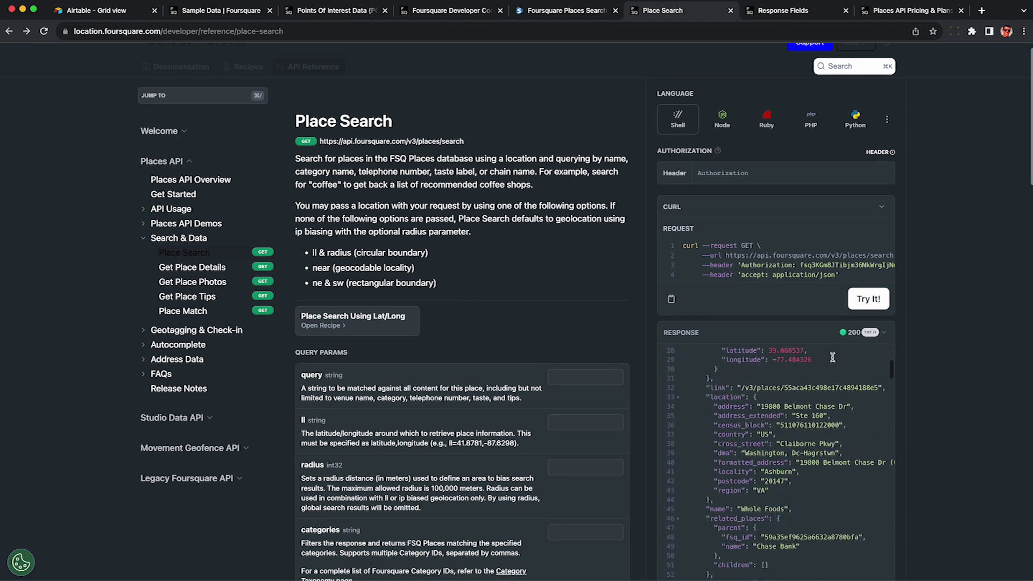
{"action": "scroll", "coordinate": [832, 365], "scroll_direction": "down", "scroll_amount": 9}
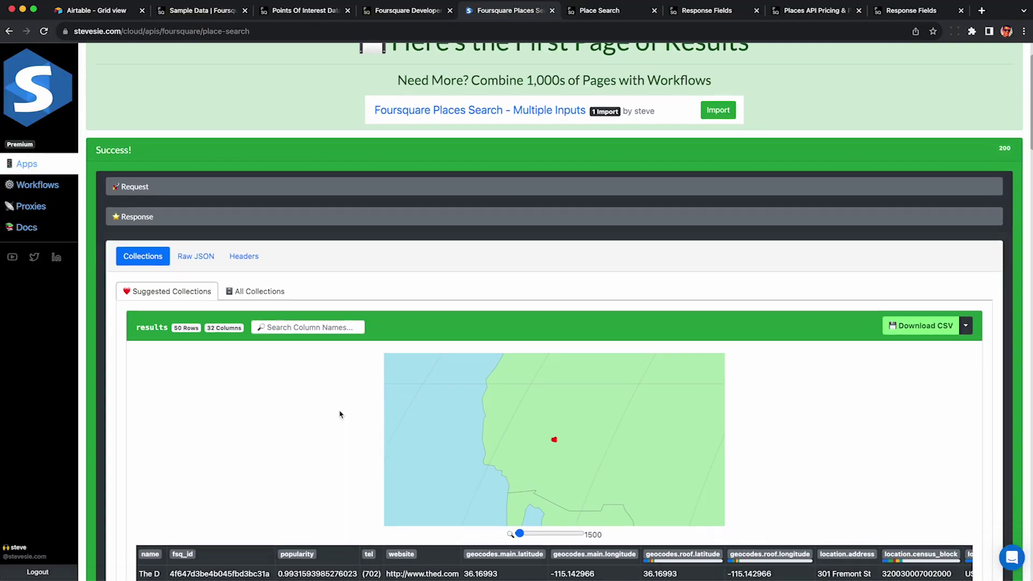
Expand the Las Vegas bar results table to all 50 places and scroll through them, noting The Bar
{"action": "scroll", "coordinate": [342, 415], "scroll_direction": "down", "scroll_amount": 5}
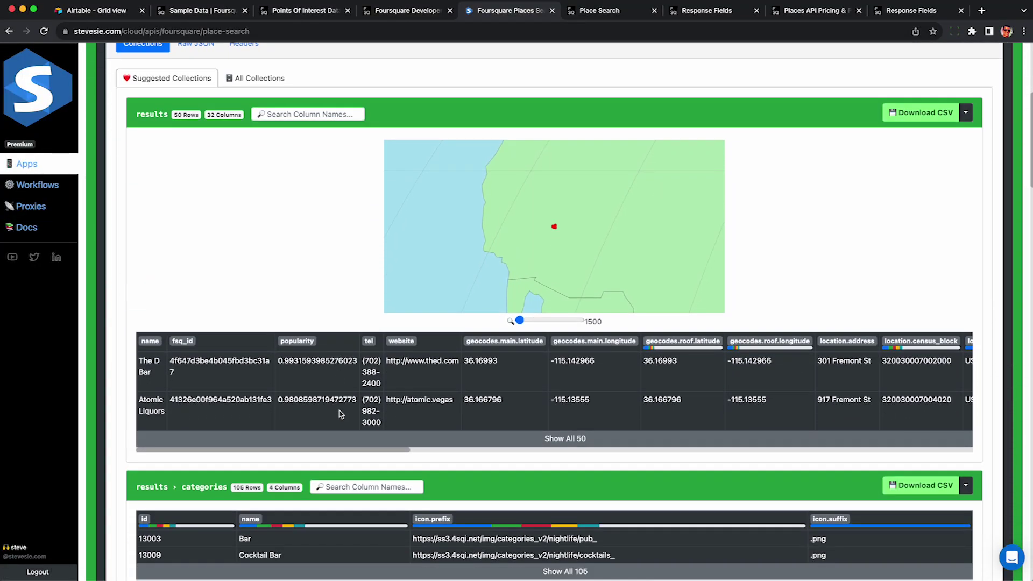
{"action": "scroll", "coordinate": [341, 414], "scroll_direction": "down", "scroll_amount": 3}
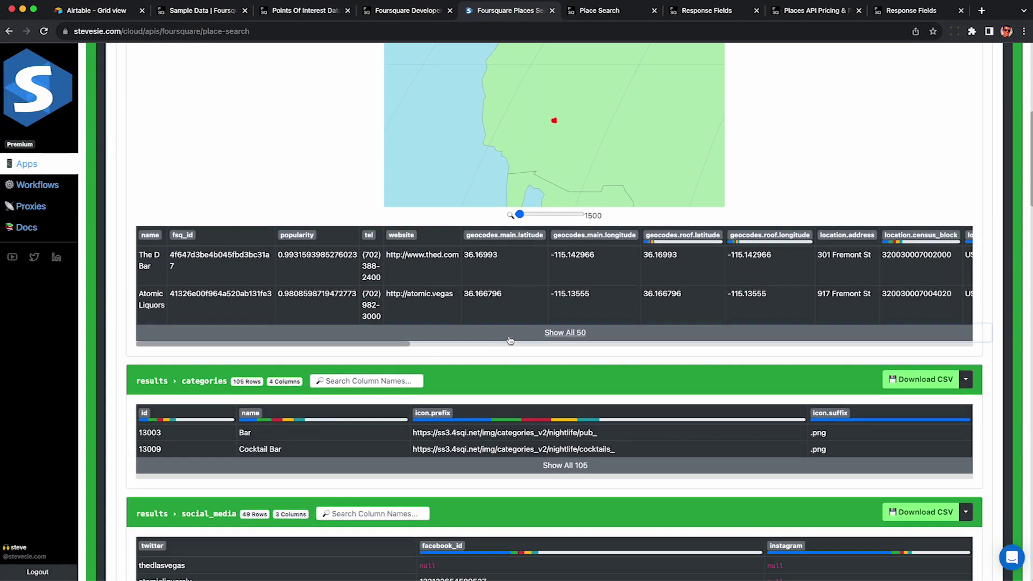
{"action": "left_click", "coordinate": [509, 337]}
{"action": "left_click", "coordinate": [156, 256]}
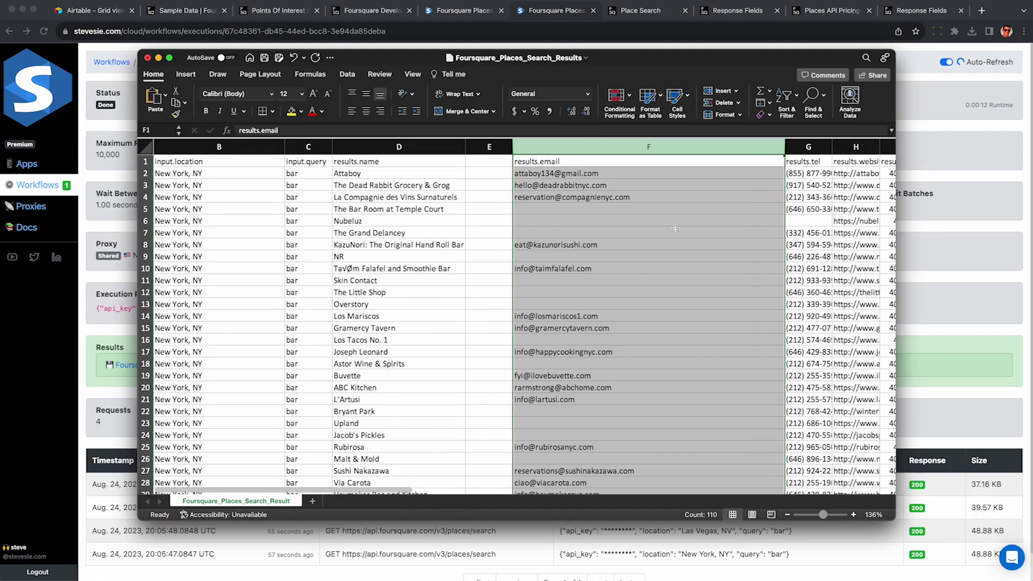
{"action": "scroll", "coordinate": [675, 229], "scroll_direction": "down", "scroll_amount": 5}
{"action": "scroll", "coordinate": [675, 229], "scroll_direction": "down", "scroll_amount": 20}
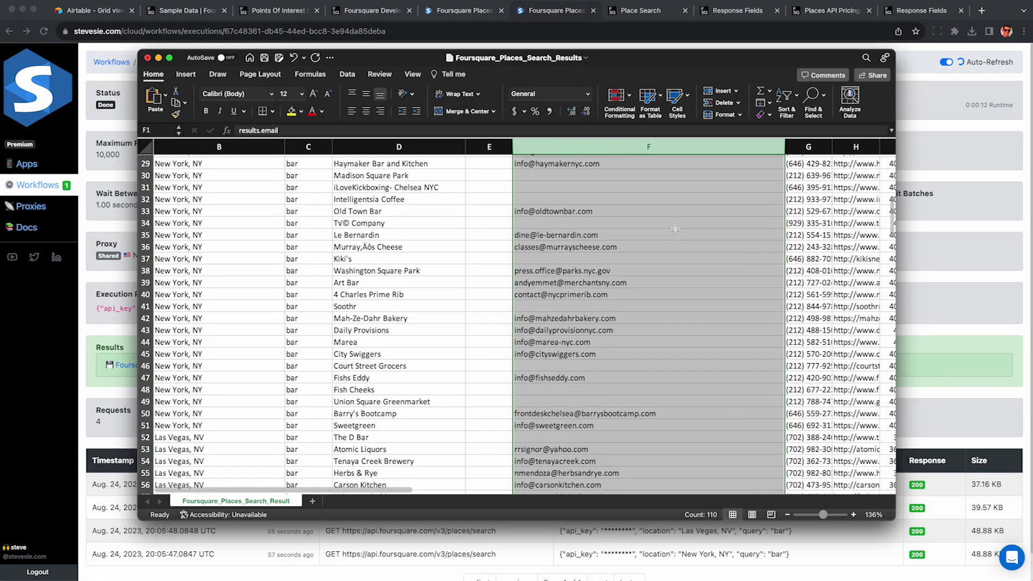
{"action": "scroll", "coordinate": [675, 229], "scroll_direction": "down", "scroll_amount": 12}
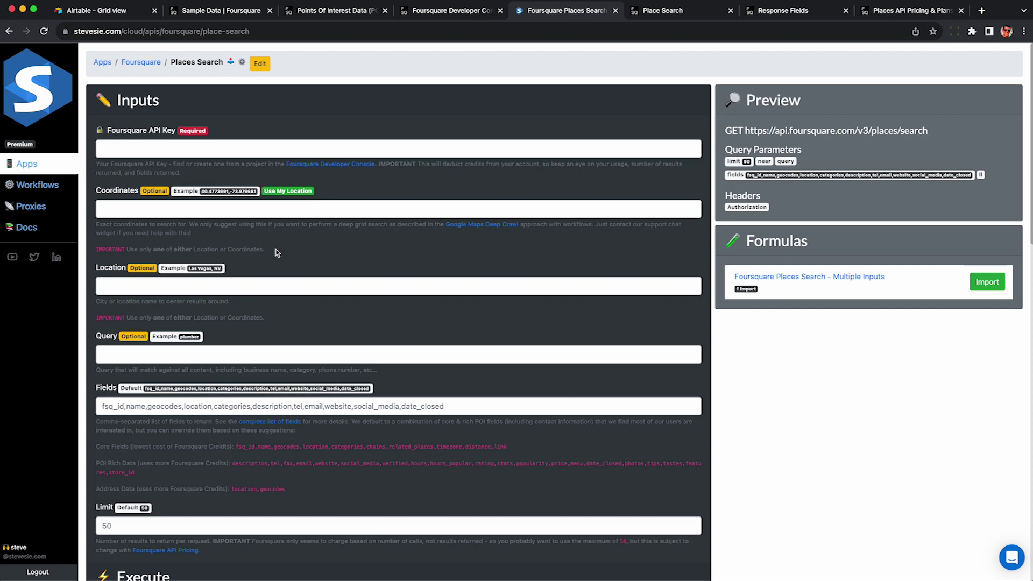
Paste the Foursquare API key from the developer project settings into the API Key field
{"action": "left_click", "coordinate": [171, 149]}
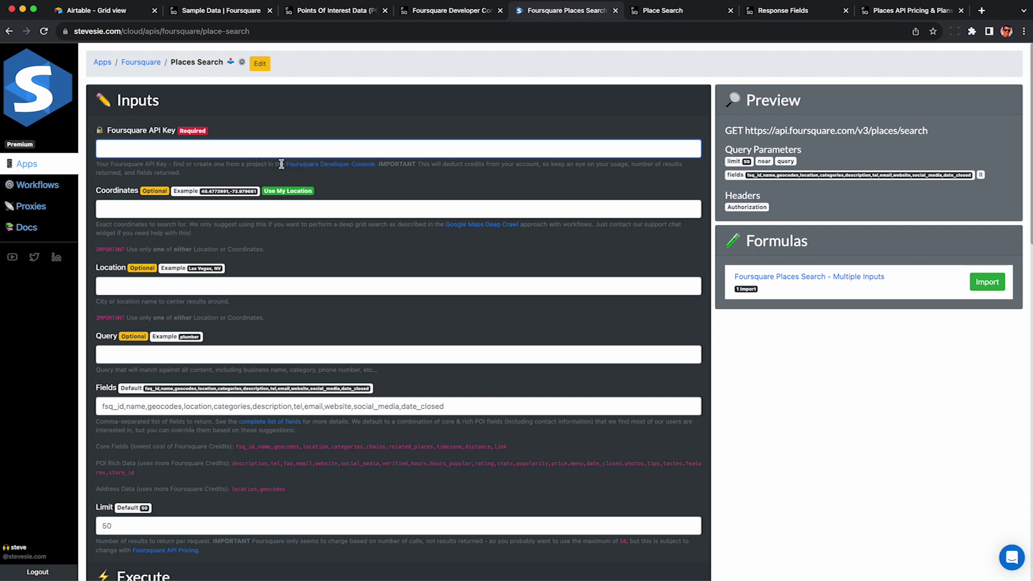
{"action": "left_click", "coordinate": [429, 12]}
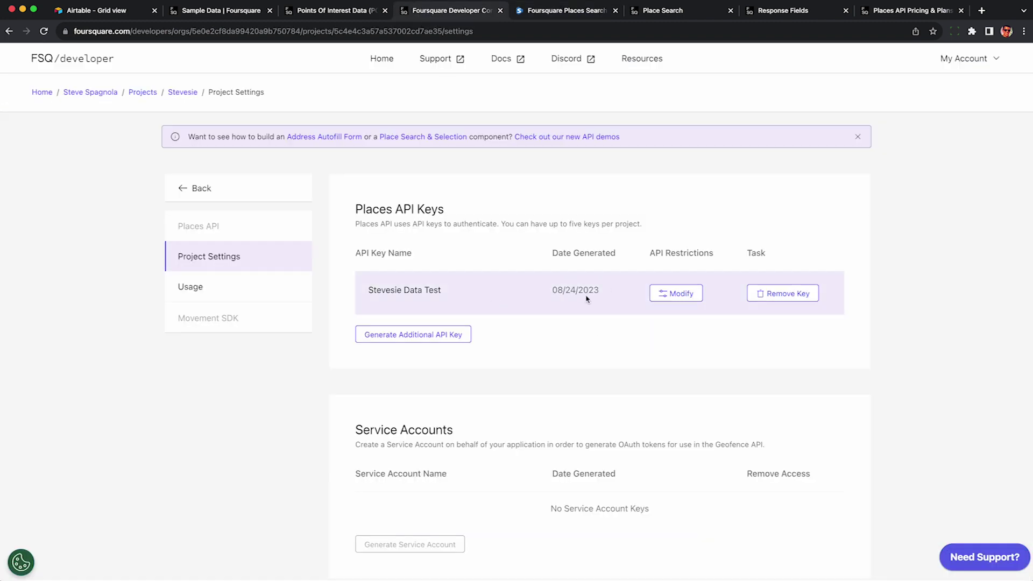
{"action": "left_click", "coordinate": [566, 16]}
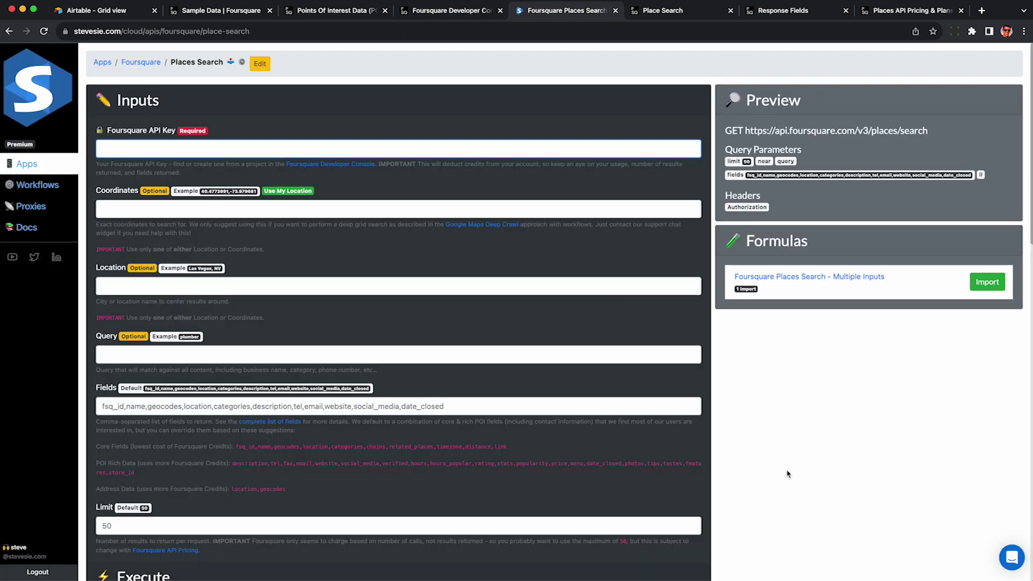
{"action": "key", "text": "super+v"}
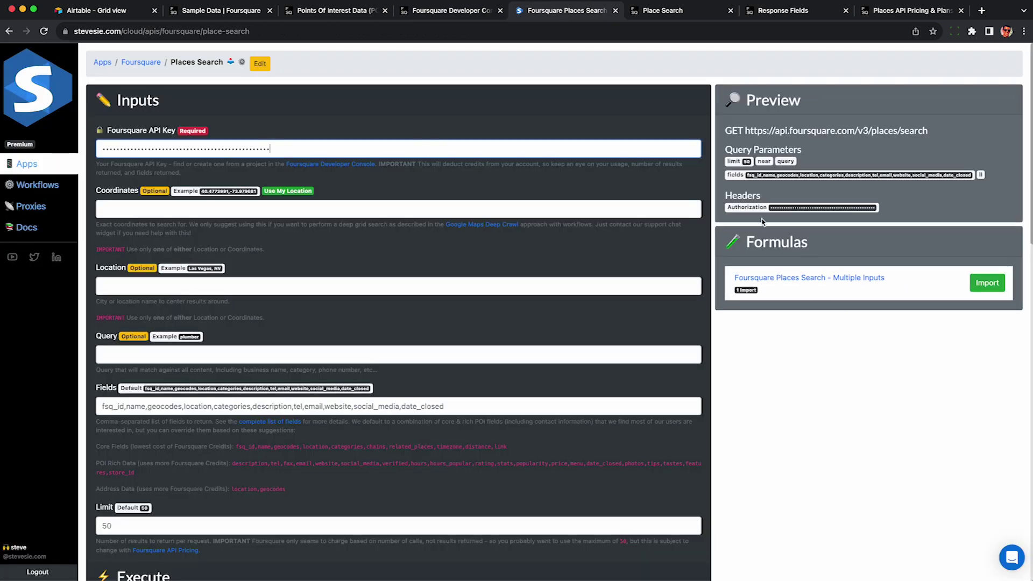
{"action": "left_click_drag", "start_coordinate": [727, 206], "coordinate": [883, 208]}
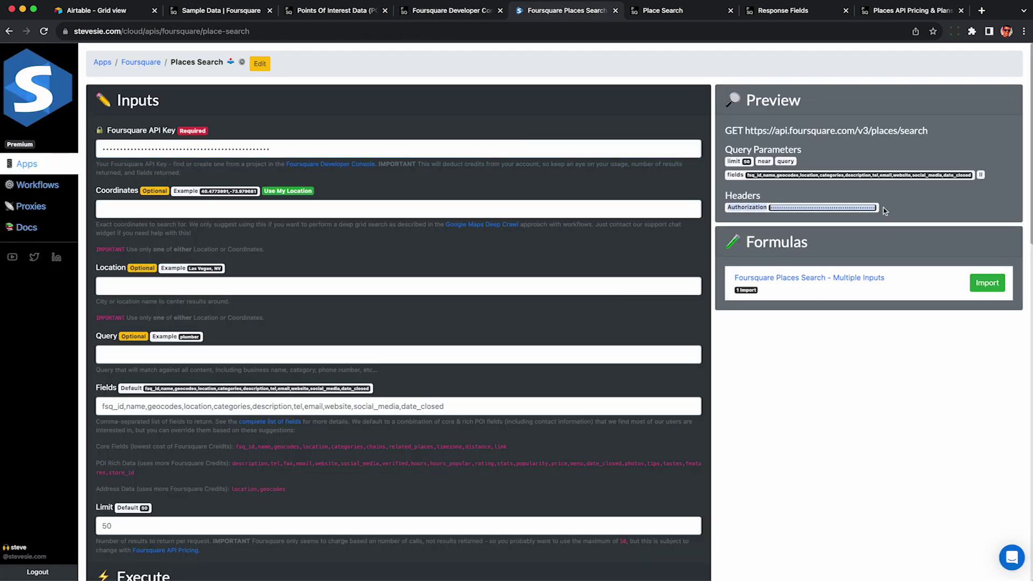
{"action": "left_click", "coordinate": [884, 208]}
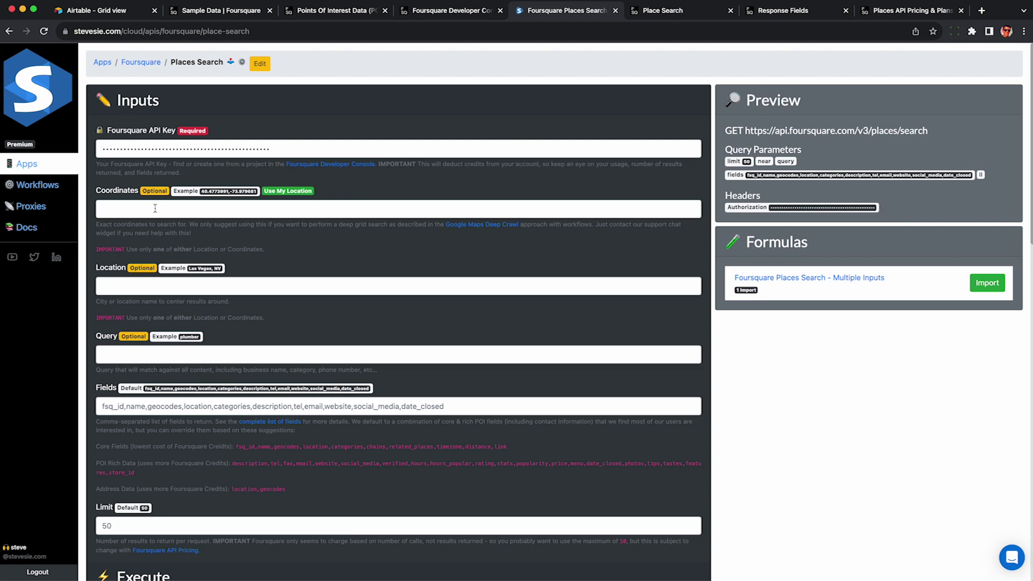
Enter 'Las Vegas, NV' in the Location field so the preview's near parameter shows it
{"action": "double_click", "coordinate": [107, 191]}
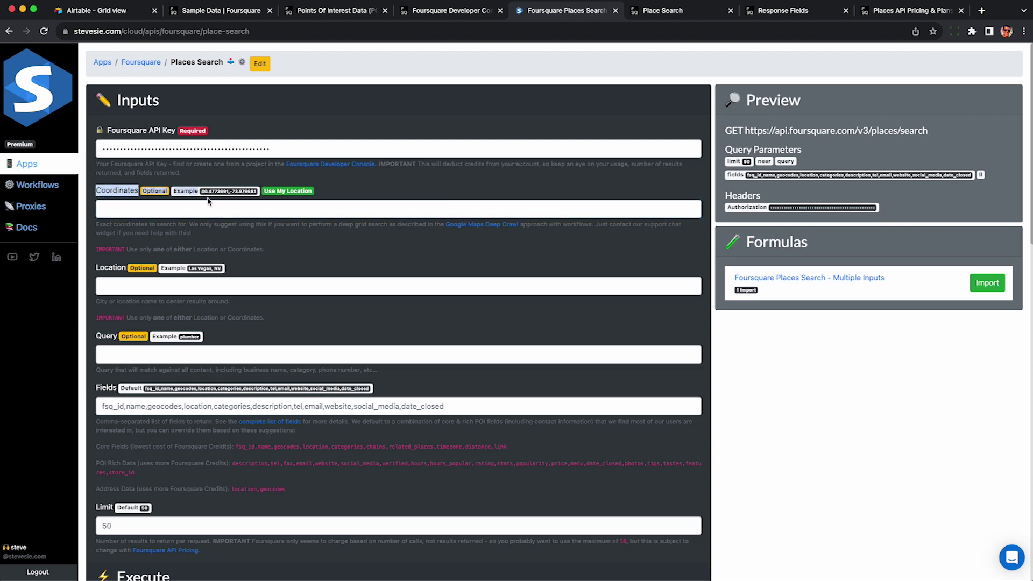
{"action": "left_click", "coordinate": [213, 197]}
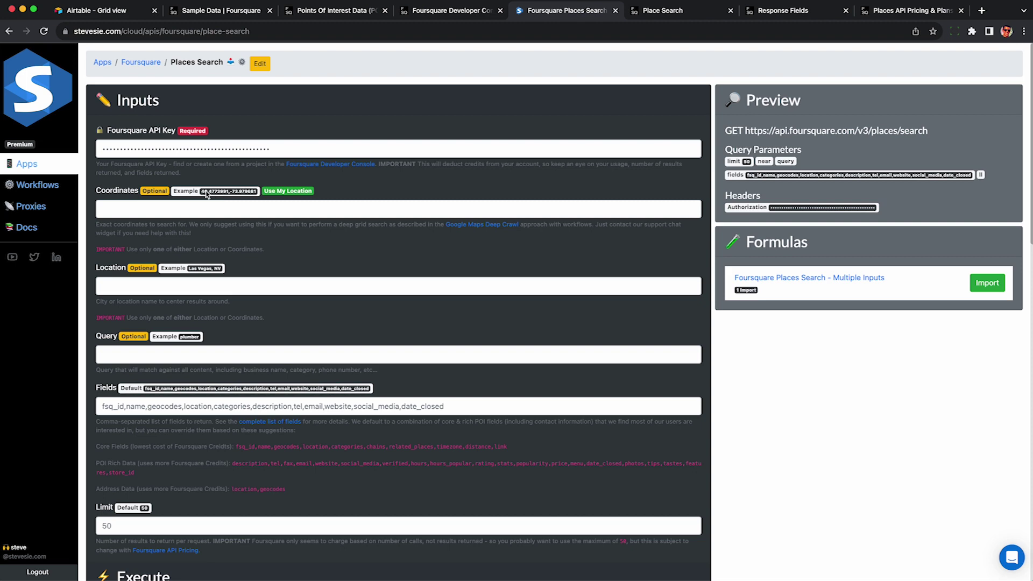
{"action": "double_click", "coordinate": [113, 270]}
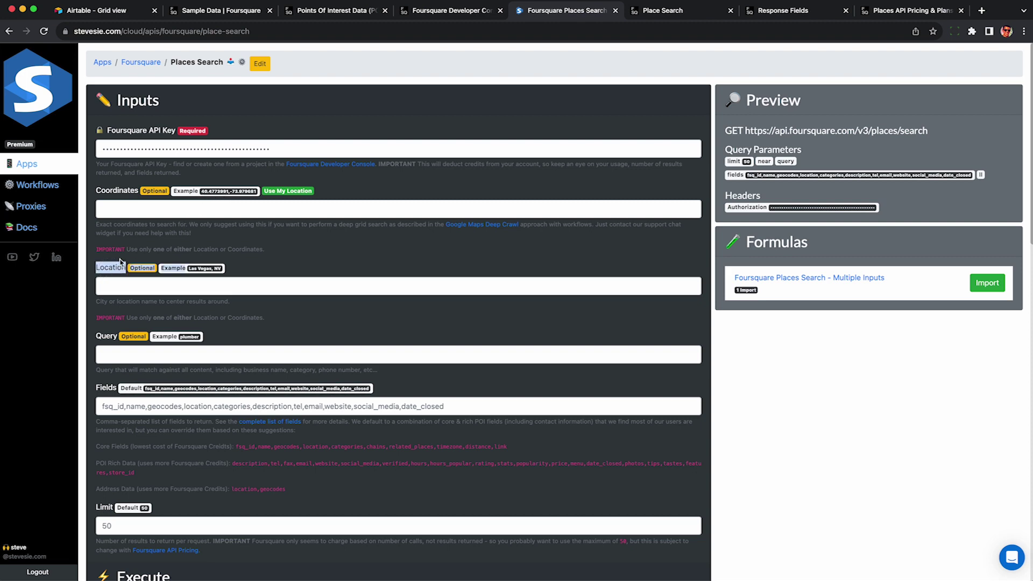
{"action": "left_click", "coordinate": [117, 288]}
{"action": "type", "text": "Las "}
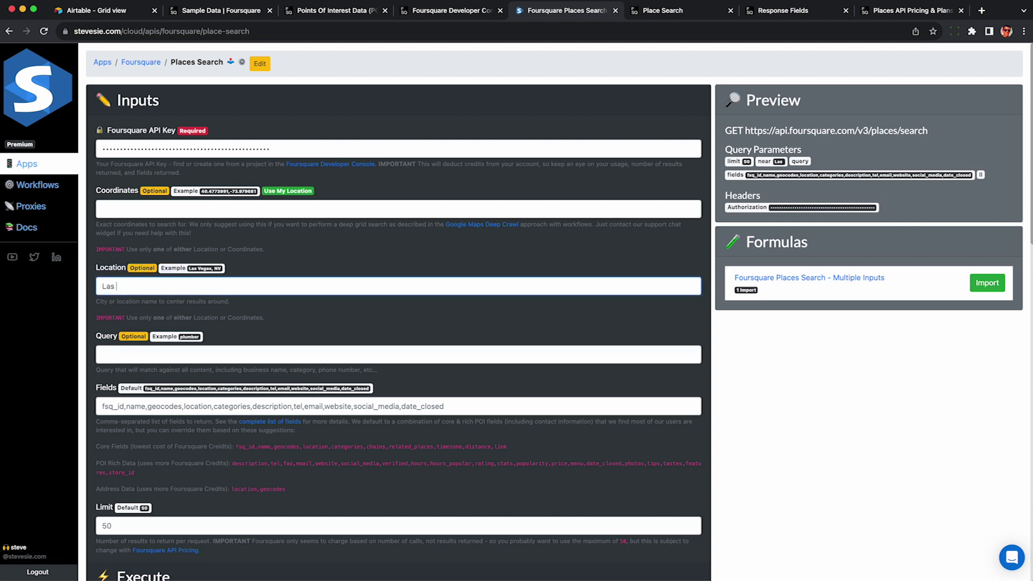
{"action": "type", "text": "Vegas, NV"}
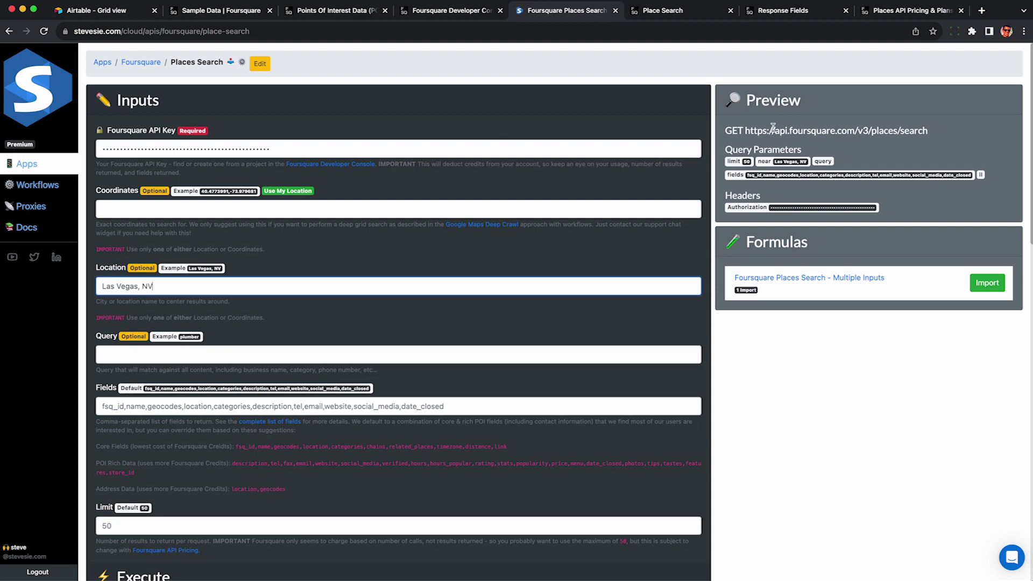
{"action": "left_click", "coordinate": [777, 162]}
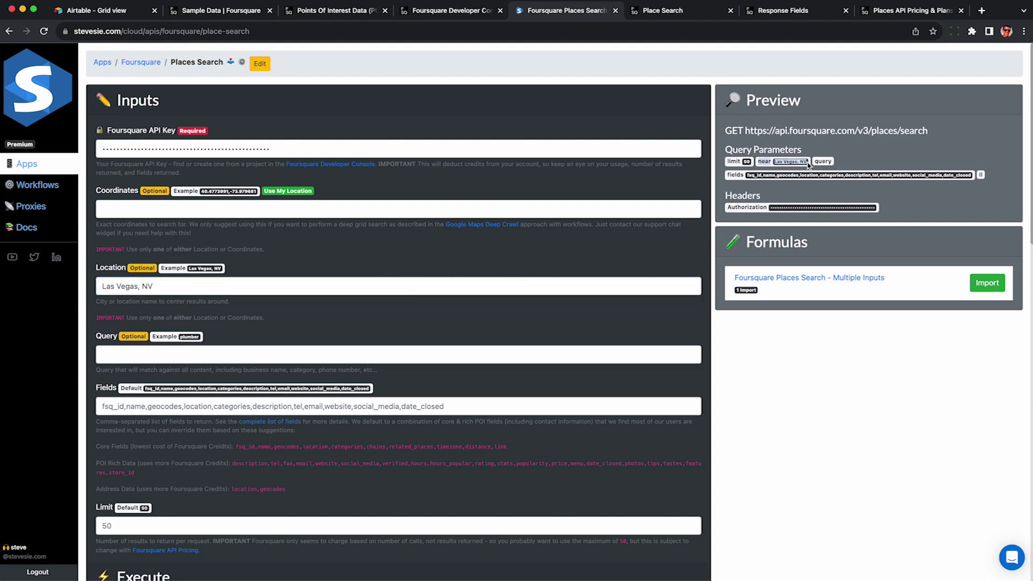
Enter 'bar' as the search query and review the default Fields list
{"action": "scroll", "coordinate": [222, 284], "scroll_direction": "down", "scroll_amount": 3}
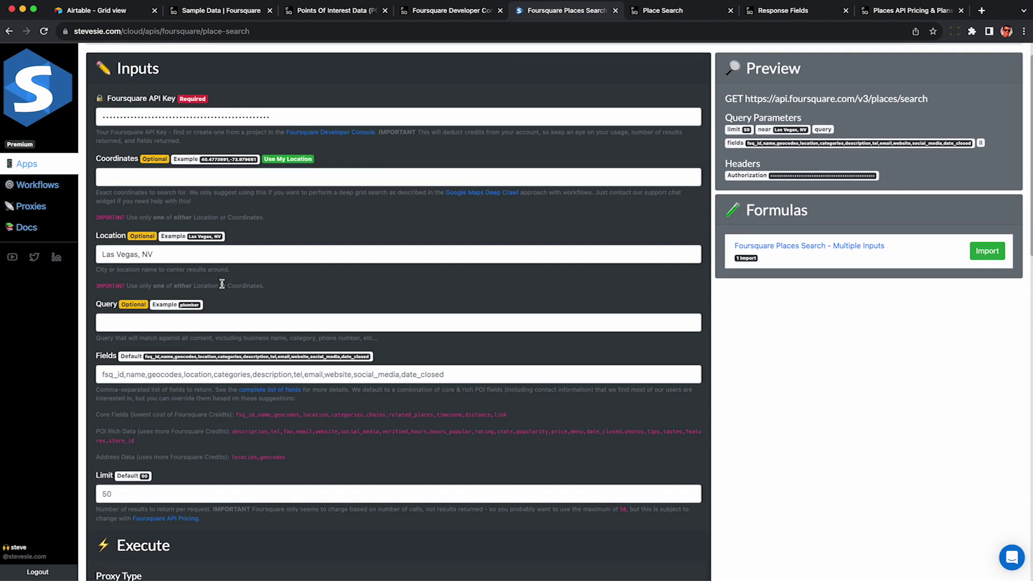
{"action": "left_click", "coordinate": [193, 276]}
{"action": "type", "text": "bar"}
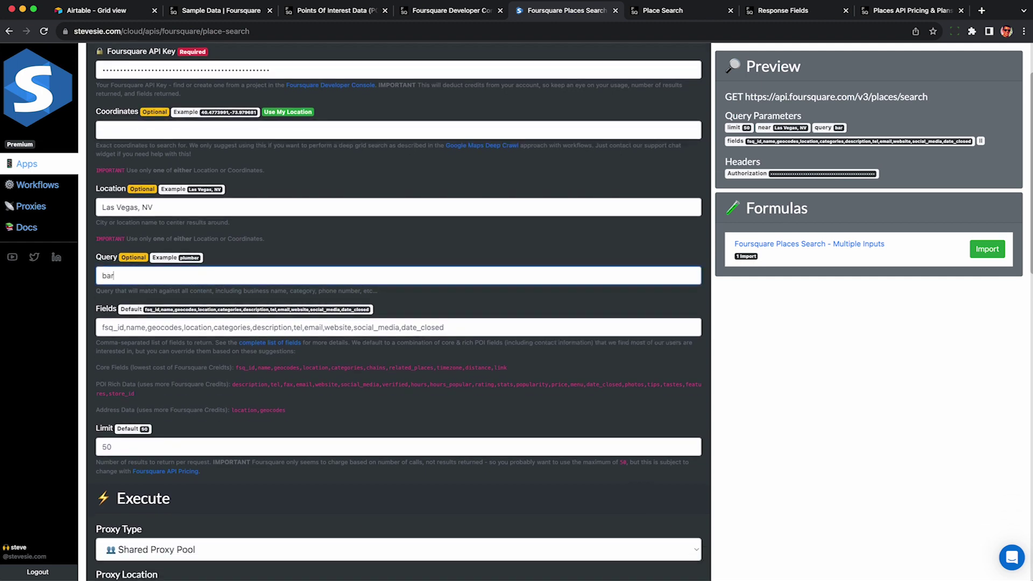
{"action": "left_click", "coordinate": [192, 261]}
{"action": "left_click", "coordinate": [199, 276]}
{"action": "scroll", "coordinate": [200, 274], "scroll_direction": "down", "scroll_amount": 2}
{"action": "scroll", "coordinate": [202, 275], "scroll_direction": "down", "scroll_amount": 1}
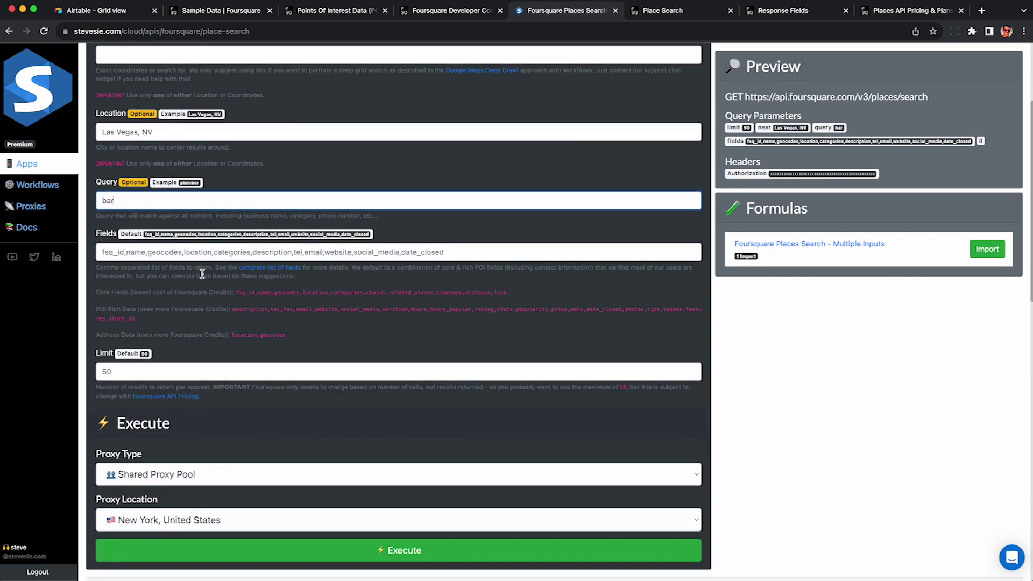
{"action": "left_click", "coordinate": [173, 249]}
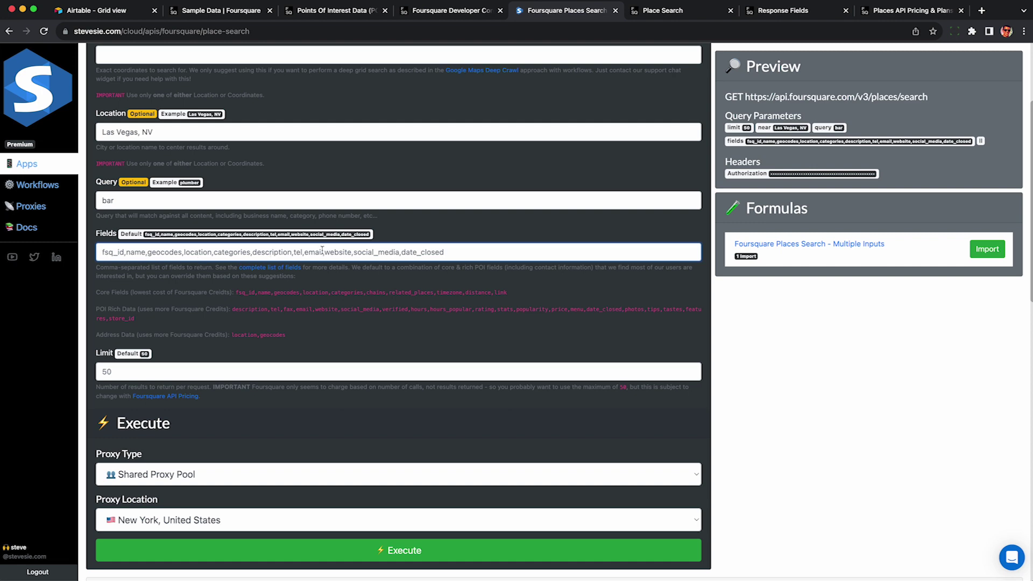
Open the Response Fields documentation and jump to the POI Core Data section
{"action": "left_click", "coordinate": [782, 12]}
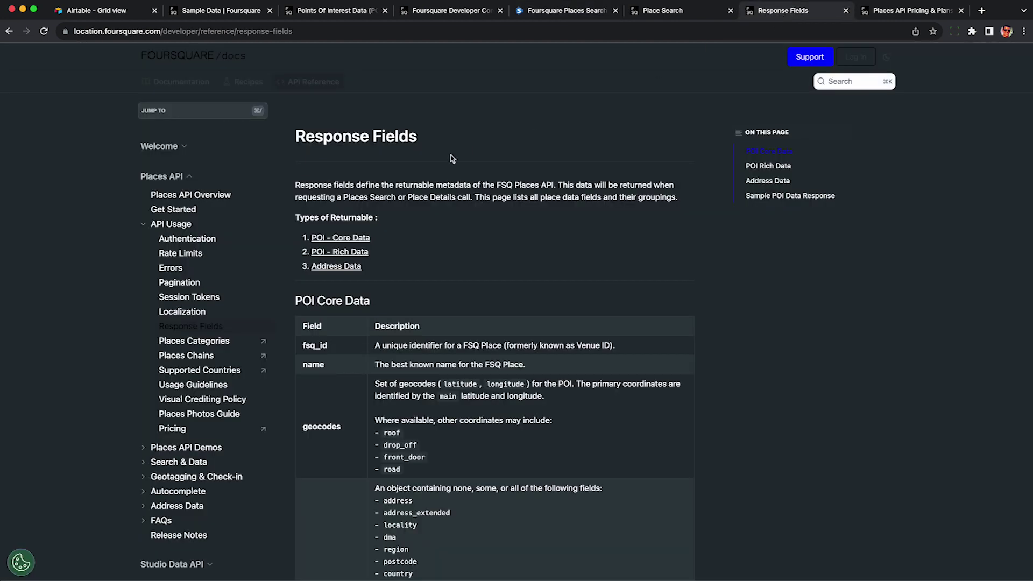
{"action": "triple_click", "coordinate": [315, 140]}
{"action": "left_click", "coordinate": [387, 171]}
{"action": "scroll", "coordinate": [387, 171], "scroll_direction": "down", "scroll_amount": 3}
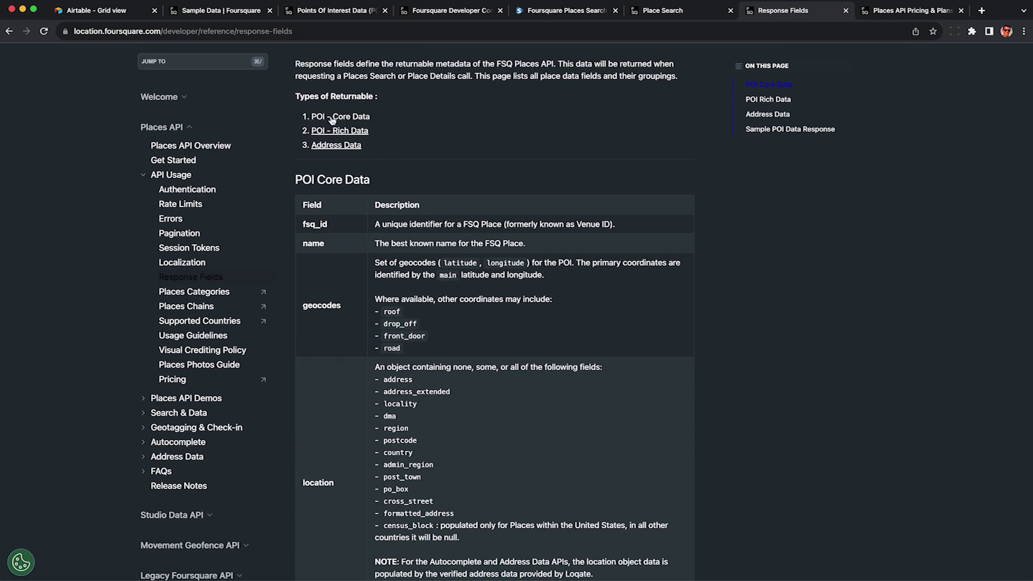
{"action": "left_click", "coordinate": [330, 119]}
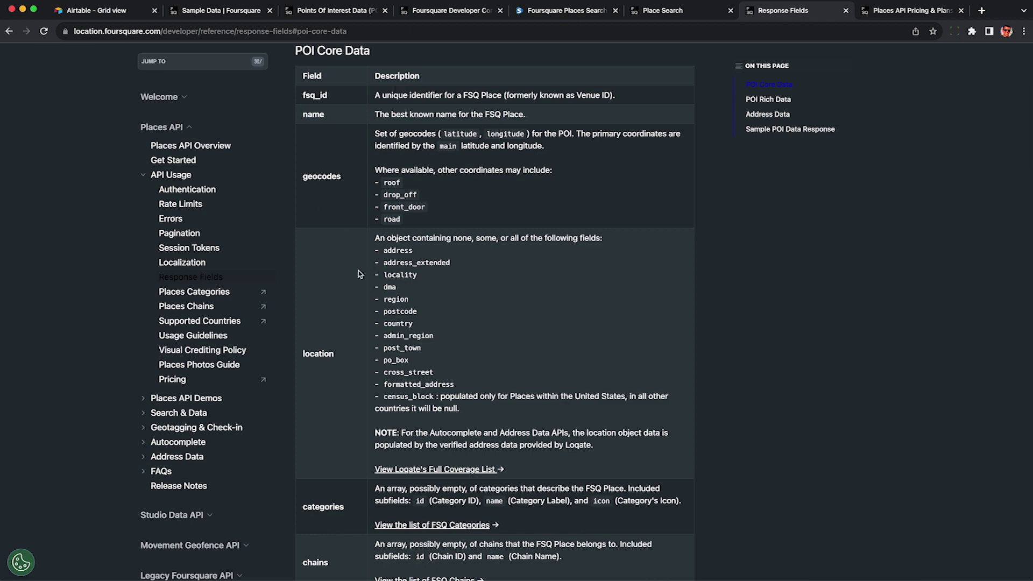
Review the core data fields, including categories and link with its description
{"action": "scroll", "coordinate": [359, 270], "scroll_direction": "down", "scroll_amount": 3}
{"action": "scroll", "coordinate": [359, 271], "scroll_direction": "down", "scroll_amount": 5}
{"action": "double_click", "coordinate": [329, 202]}
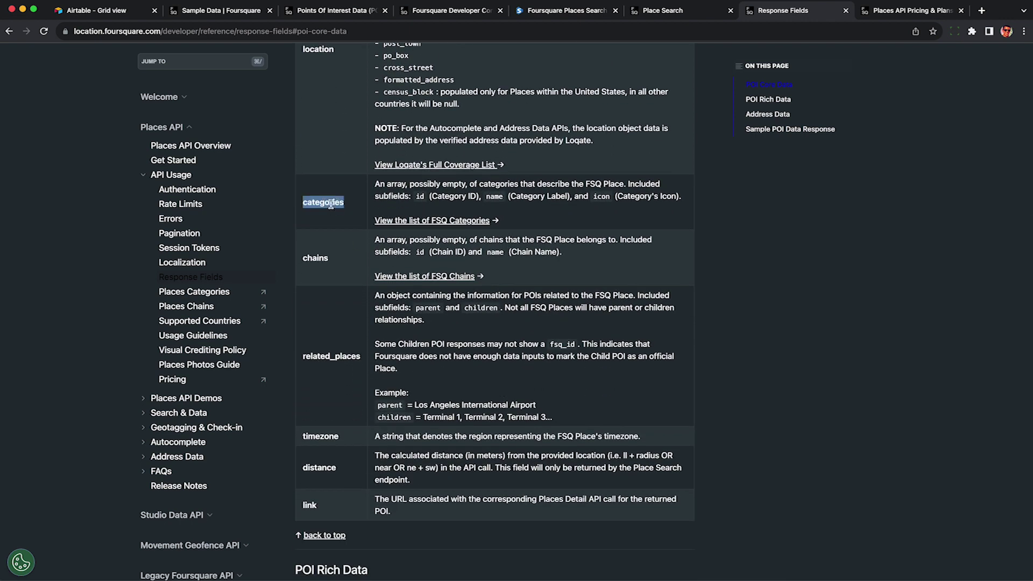
{"action": "scroll", "coordinate": [340, 266], "scroll_direction": "down", "scroll_amount": 1}
{"action": "left_click", "coordinate": [325, 321]}
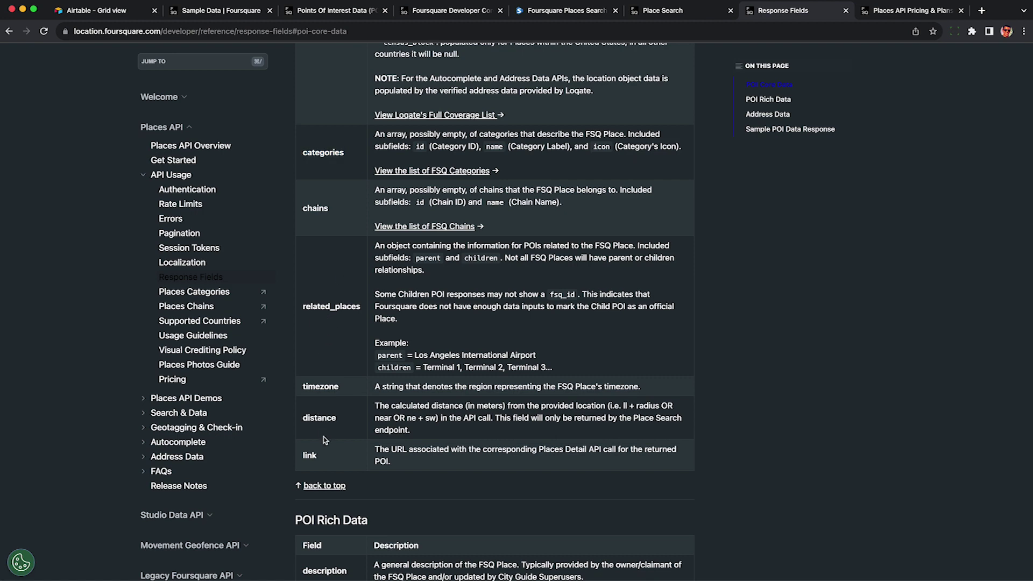
{"action": "double_click", "coordinate": [311, 455]}
{"action": "triple_click", "coordinate": [420, 450]}
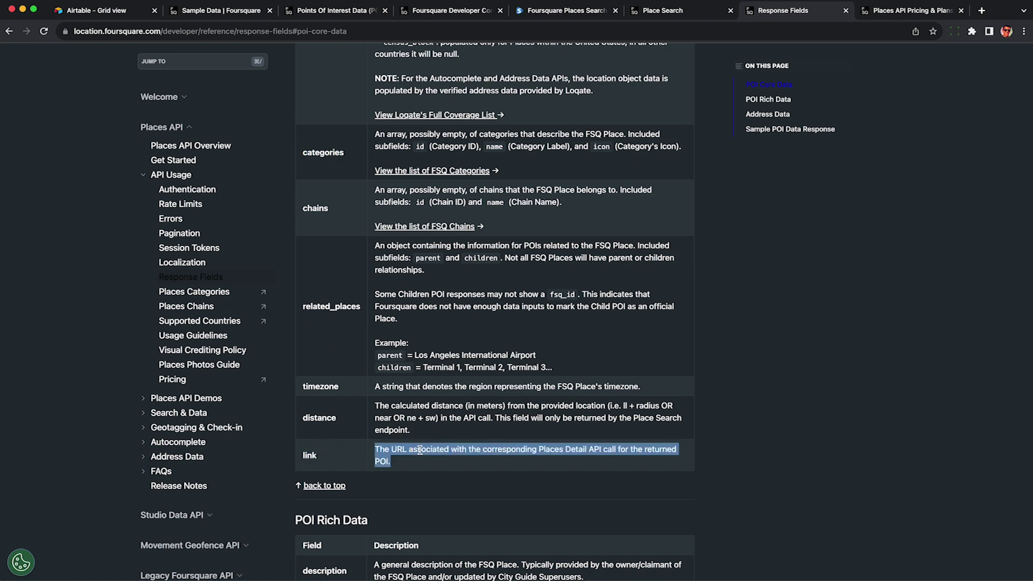
{"action": "left_click", "coordinate": [437, 466]}
{"action": "scroll", "coordinate": [437, 466], "scroll_direction": "down", "scroll_amount": 1}
{"action": "scroll", "coordinate": [437, 466], "scroll_direction": "down", "scroll_amount": 7}
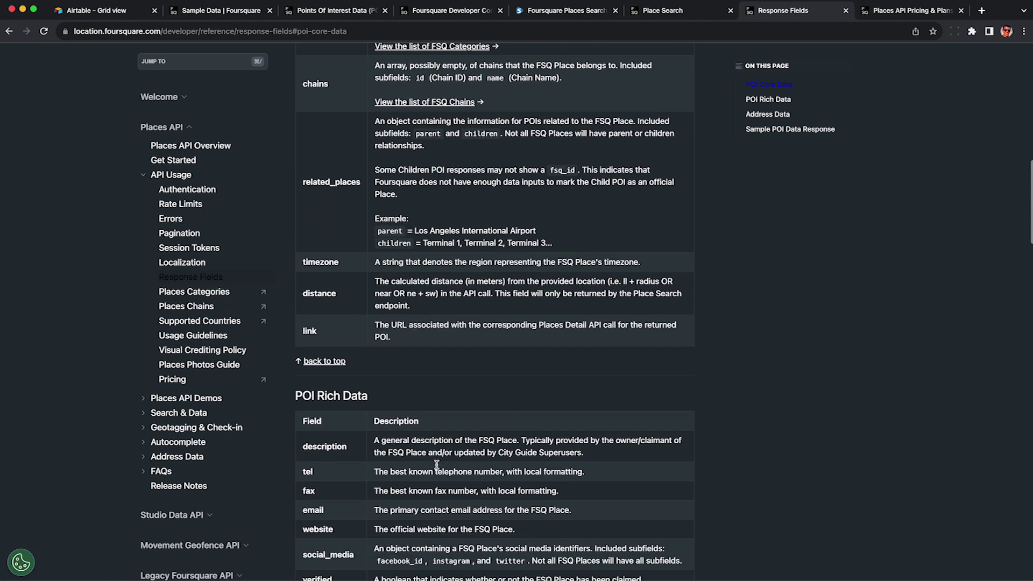
{"action": "scroll", "coordinate": [437, 466], "scroll_direction": "down", "scroll_amount": 2}
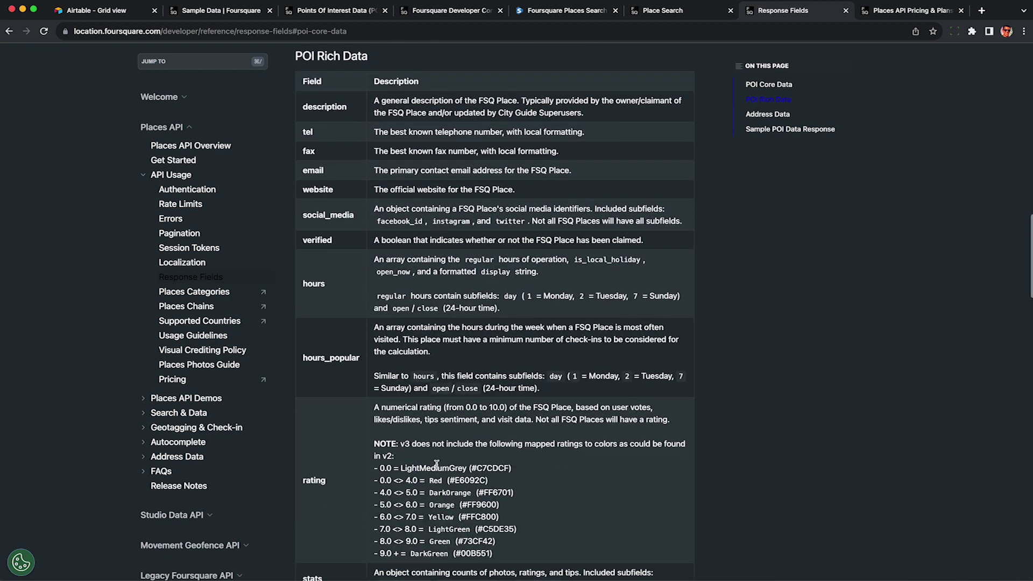
Review POI Rich Data fields: description, tel, email, website, social_media (facebook_id, instagram, twitter), verified
{"action": "triple_click", "coordinate": [327, 64]}
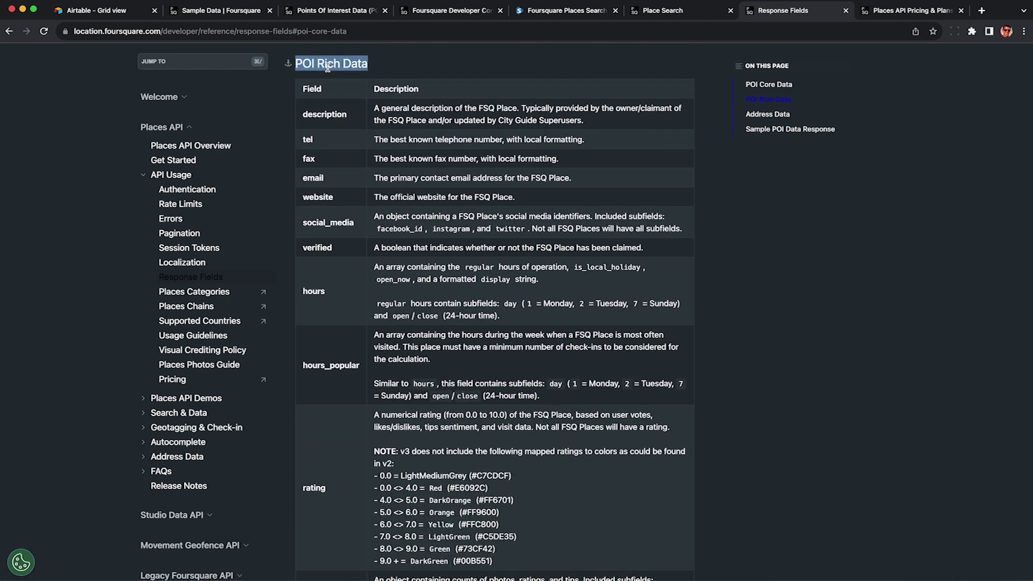
{"action": "double_click", "coordinate": [324, 114]}
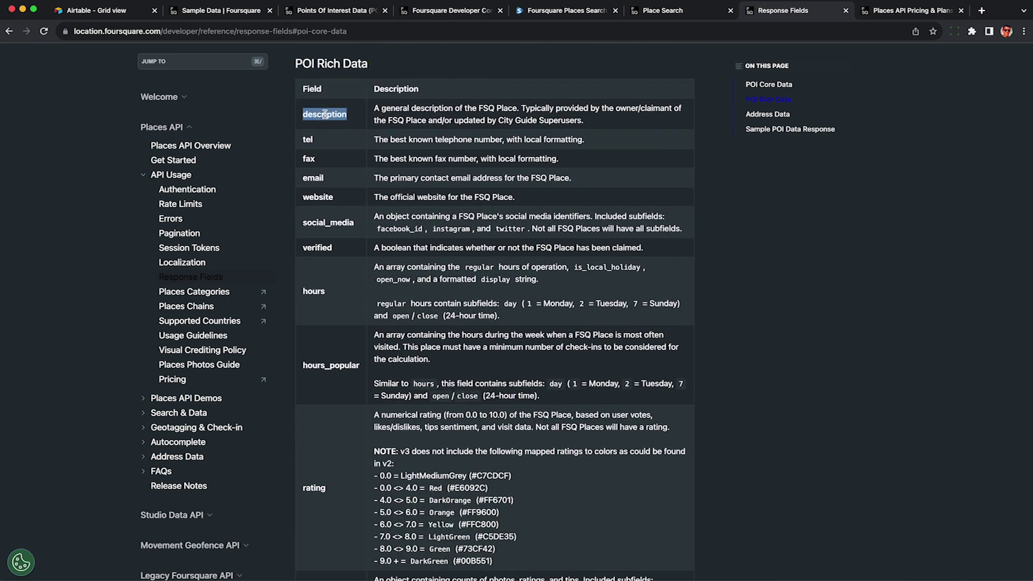
{"action": "triple_click", "coordinate": [410, 136]}
{"action": "triple_click", "coordinate": [411, 178]}
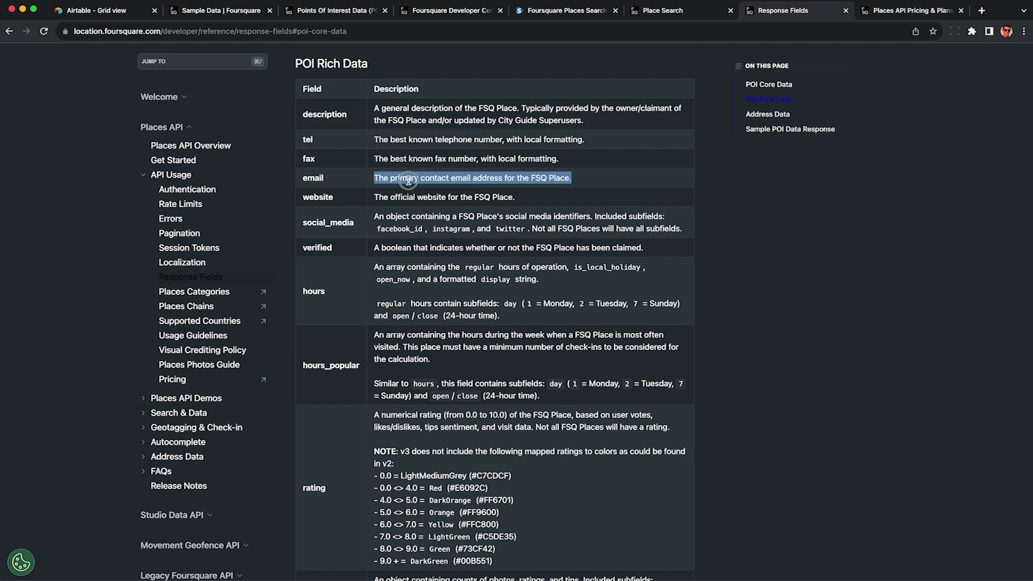
{"action": "double_click", "coordinate": [311, 178]}
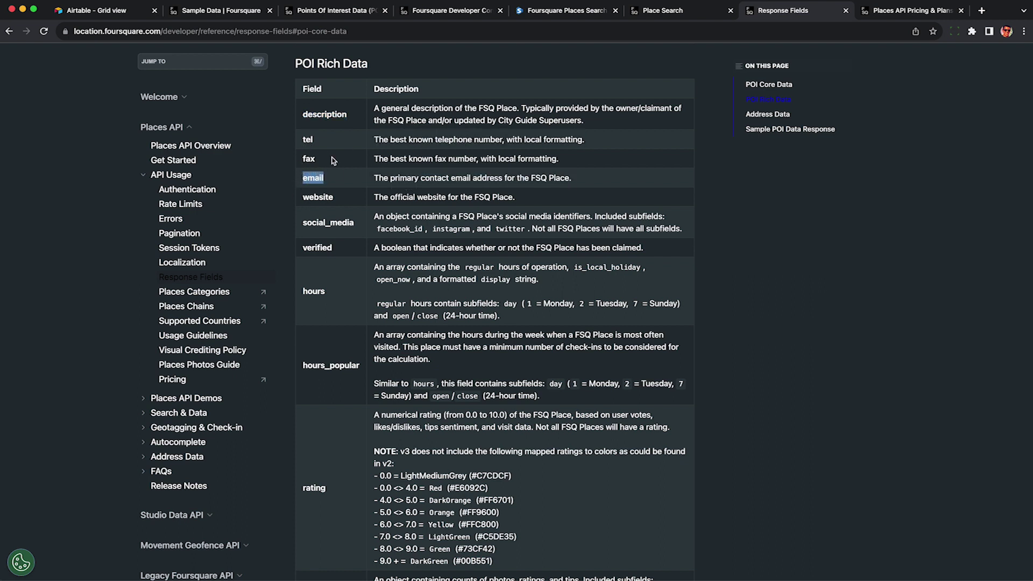
{"action": "double_click", "coordinate": [318, 197]}
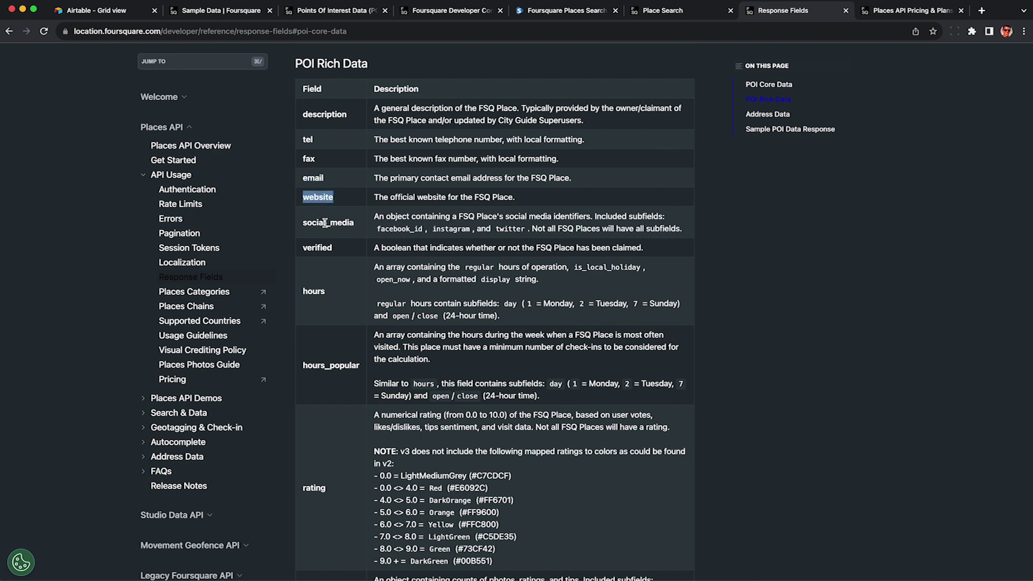
{"action": "double_click", "coordinate": [325, 223]}
{"action": "double_click", "coordinate": [400, 229]}
{"action": "double_click", "coordinate": [453, 228]}
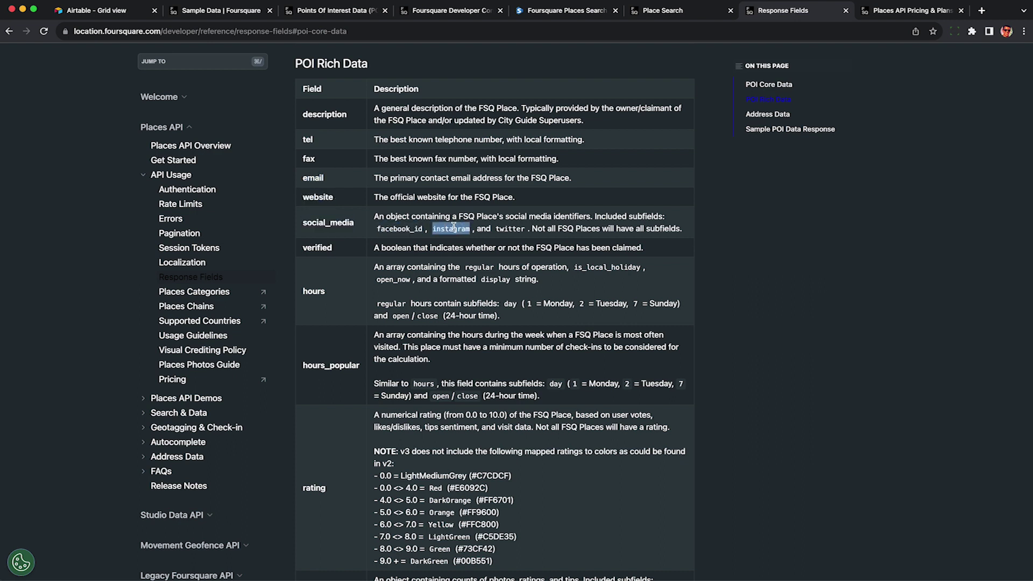
{"action": "double_click", "coordinate": [501, 228]}
{"action": "left_click", "coordinate": [506, 225]}
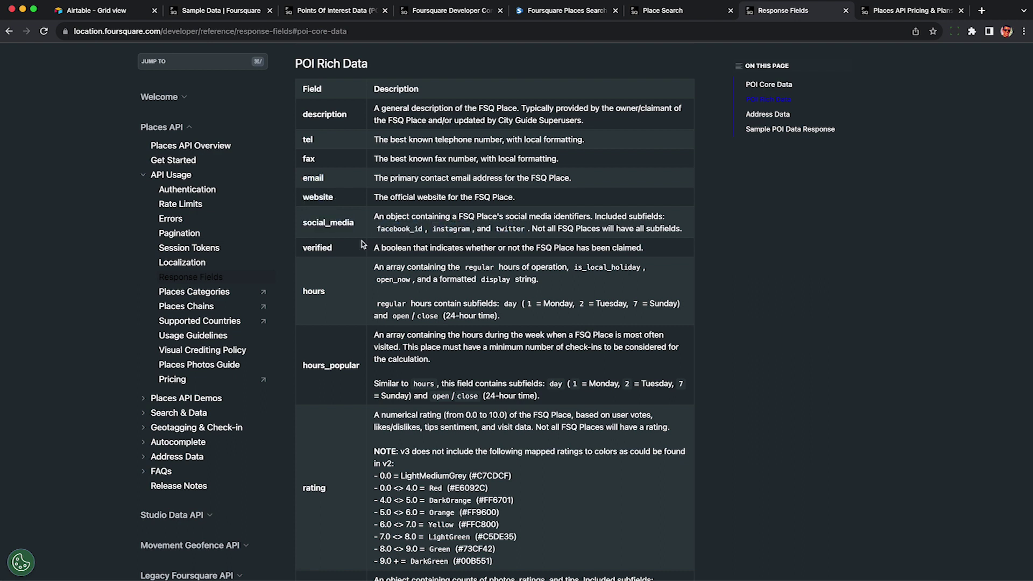
{"action": "double_click", "coordinate": [318, 247]}
Review the hours, hours_popular and menu fields, then bring up the Places API pricing page
{"action": "scroll", "coordinate": [317, 247], "scroll_direction": "down", "scroll_amount": 1}
{"action": "double_click", "coordinate": [314, 233]}
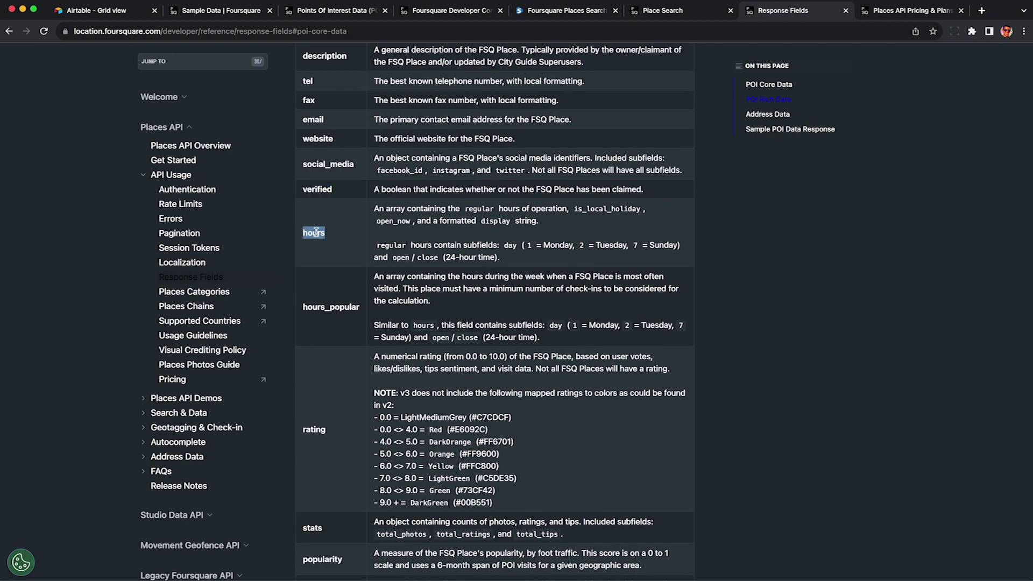
{"action": "scroll", "coordinate": [316, 232], "scroll_direction": "down", "scroll_amount": 1}
{"action": "double_click", "coordinate": [325, 245]}
{"action": "scroll", "coordinate": [328, 248], "scroll_direction": "down", "scroll_amount": 2}
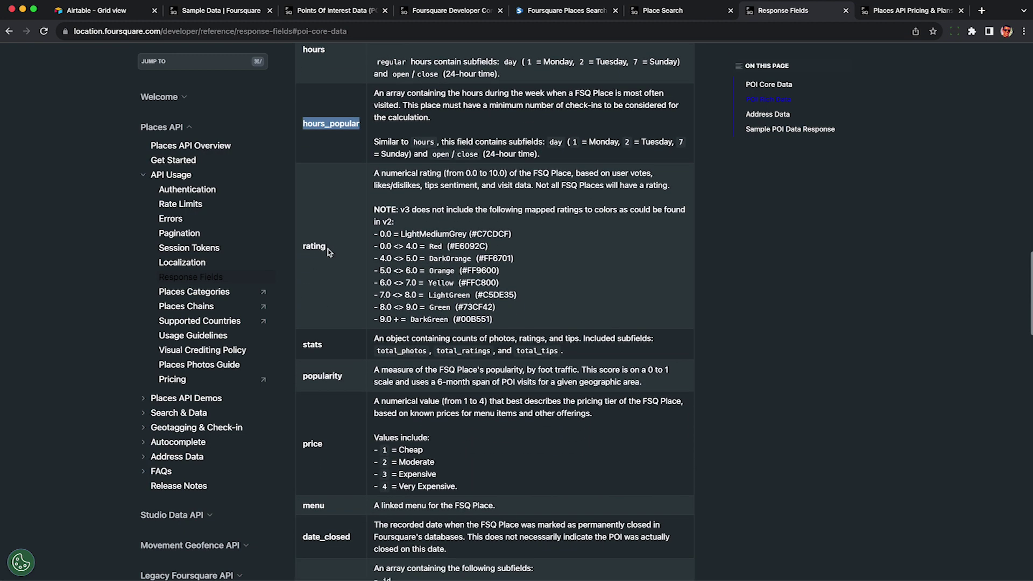
{"action": "left_click", "coordinate": [330, 252]}
{"action": "scroll", "coordinate": [333, 277], "scroll_direction": "down", "scroll_amount": 1}
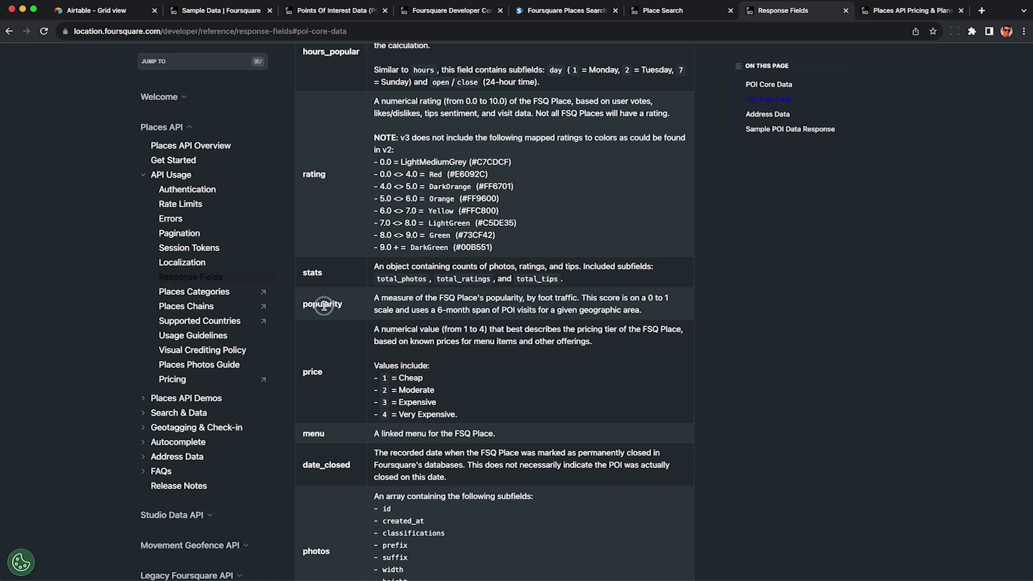
{"action": "scroll", "coordinate": [323, 305], "scroll_direction": "down", "scroll_amount": 3}
{"action": "double_click", "coordinate": [313, 247]}
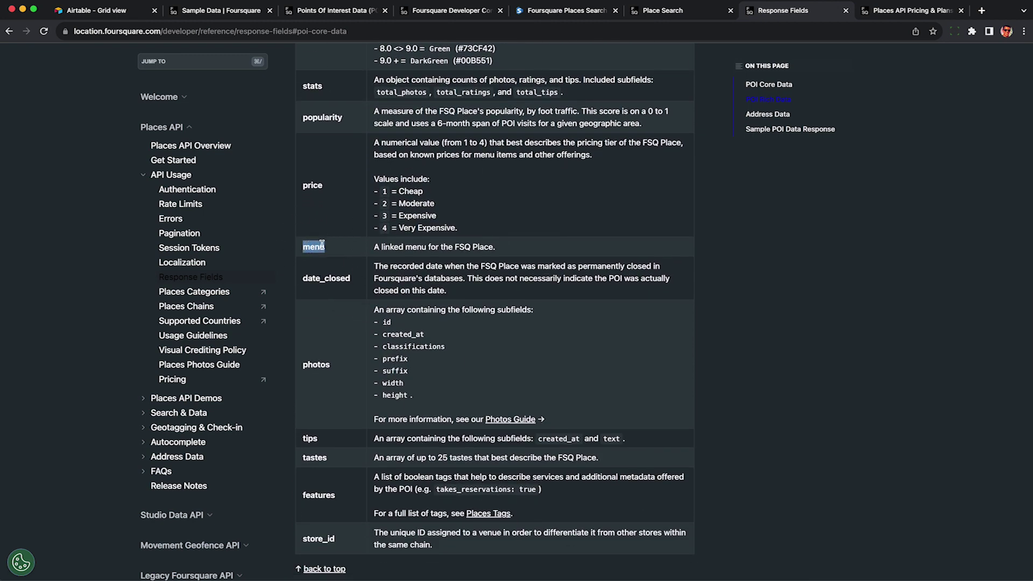
{"action": "left_click", "coordinate": [322, 244]}
{"action": "scroll", "coordinate": [319, 248], "scroll_direction": "down", "scroll_amount": 2}
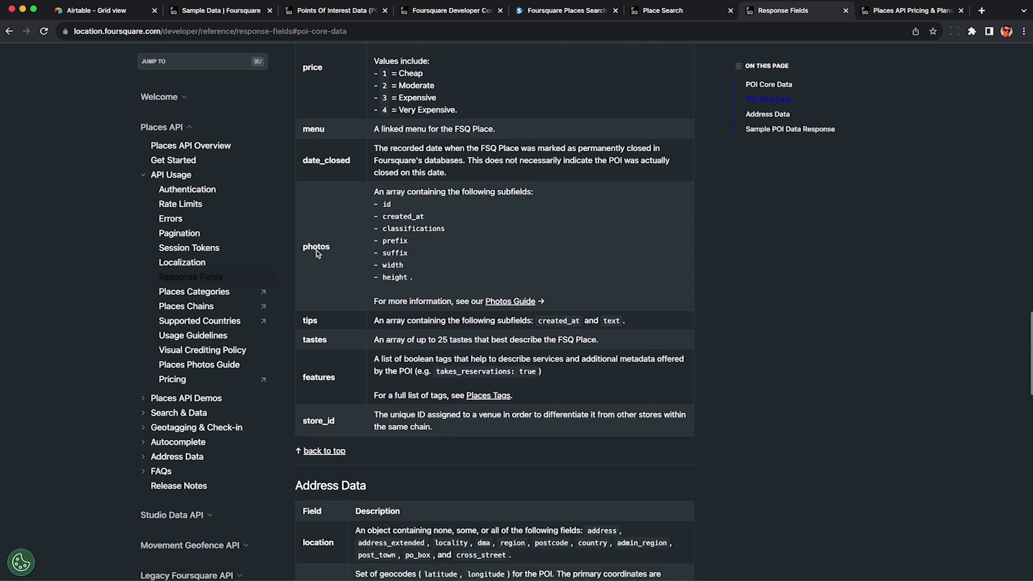
{"action": "scroll", "coordinate": [317, 253], "scroll_direction": "down", "scroll_amount": 1}
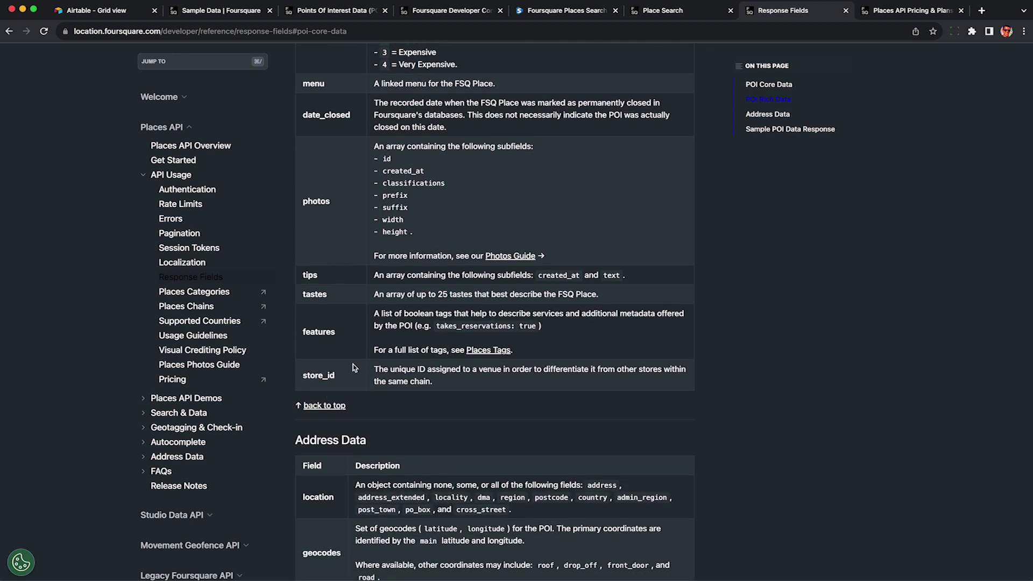
{"action": "left_click", "coordinate": [902, 11]}
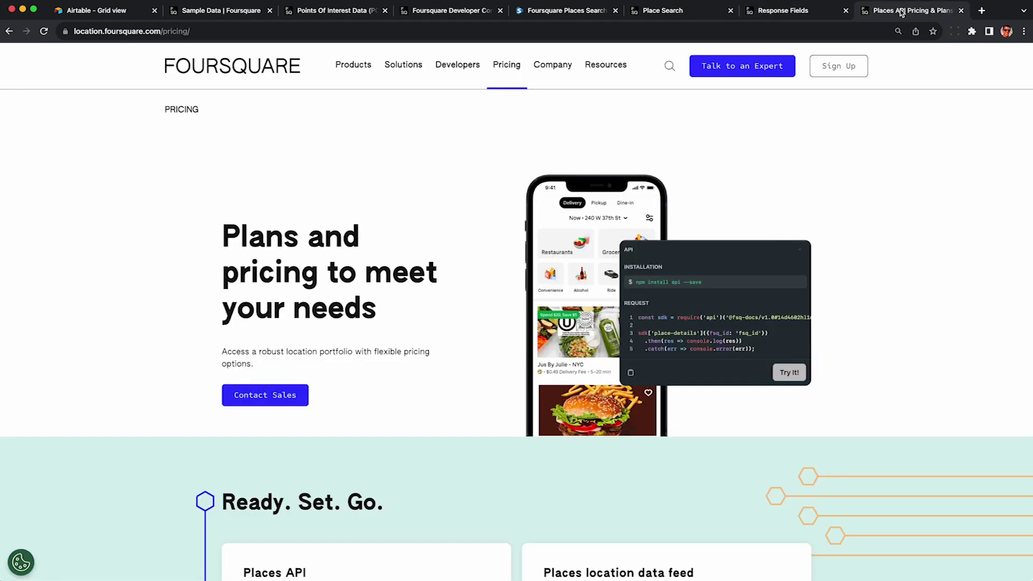
Review the Places search pricing and its default $195.00 estimate for 30,000 rich attribute requests
{"action": "double_click", "coordinate": [228, 273]}
{"action": "left_click", "coordinate": [329, 282]}
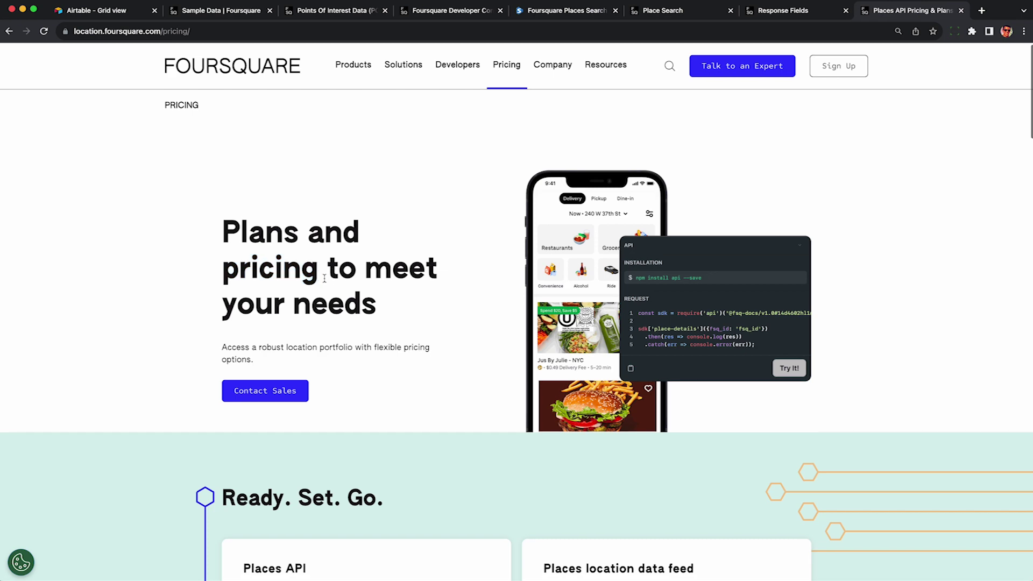
{"action": "scroll", "coordinate": [327, 281], "scroll_direction": "down", "scroll_amount": 6}
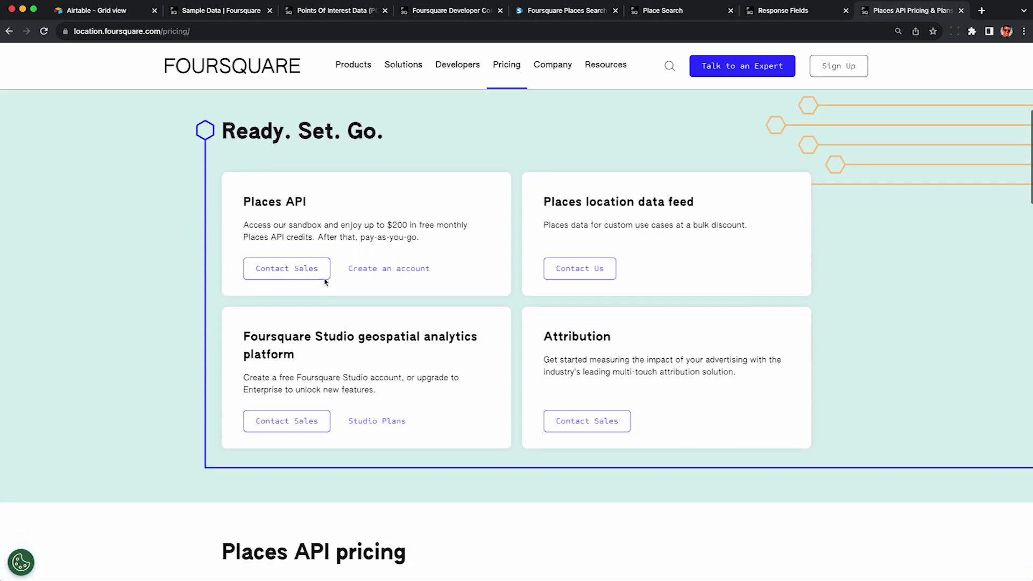
{"action": "scroll", "coordinate": [325, 282], "scroll_direction": "down", "scroll_amount": 8}
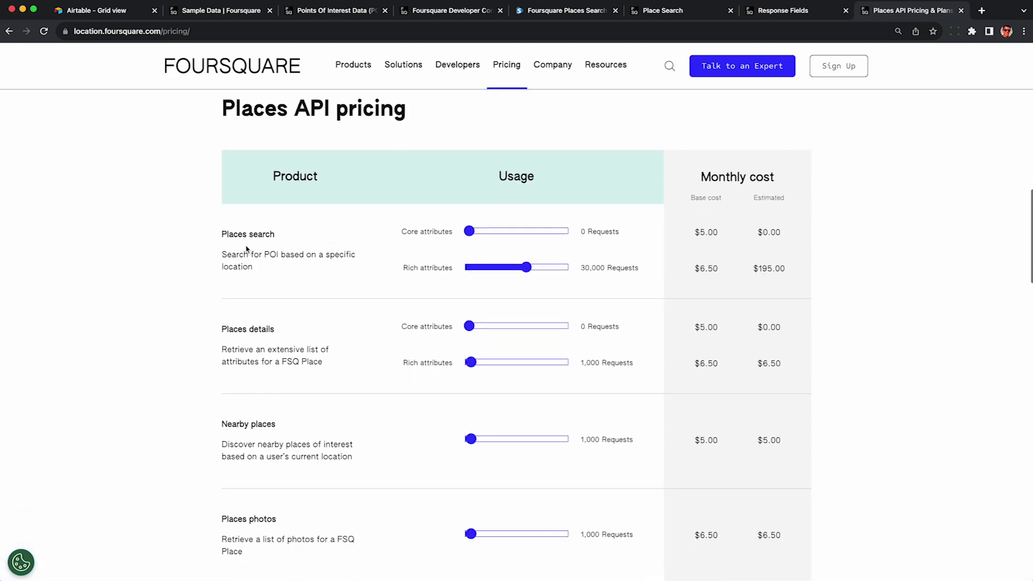
{"action": "left_click_drag", "start_coordinate": [218, 254], "coordinate": [282, 273]}
{"action": "left_click", "coordinate": [282, 273]}
{"action": "double_click", "coordinate": [769, 268]}
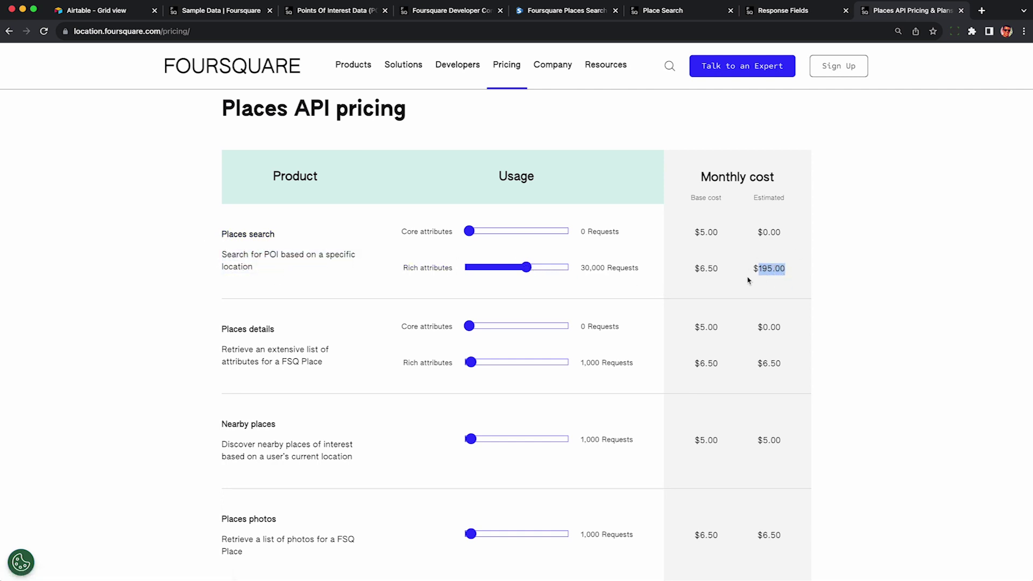
{"action": "double_click", "coordinate": [594, 267]}
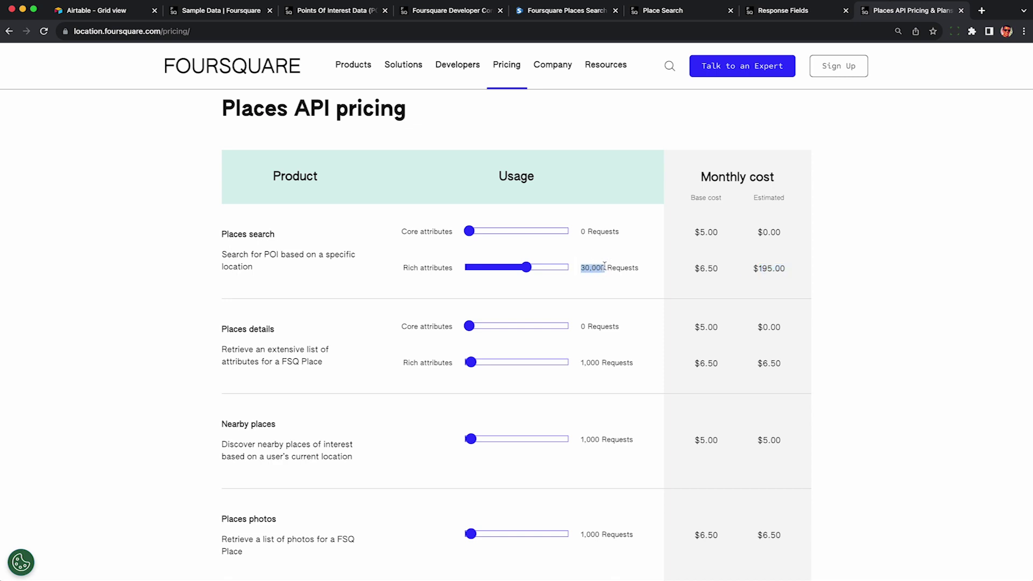
{"action": "left_click_drag", "start_coordinate": [754, 267], "coordinate": [801, 272]}
{"action": "left_click", "coordinate": [751, 268]}
{"action": "left_click", "coordinate": [800, 272]}
Set rich attribute requests to 0 and core requests to 40,000, giving a $200.00 estimate
{"action": "left_click_drag", "start_coordinate": [529, 271], "coordinate": [461, 269]}
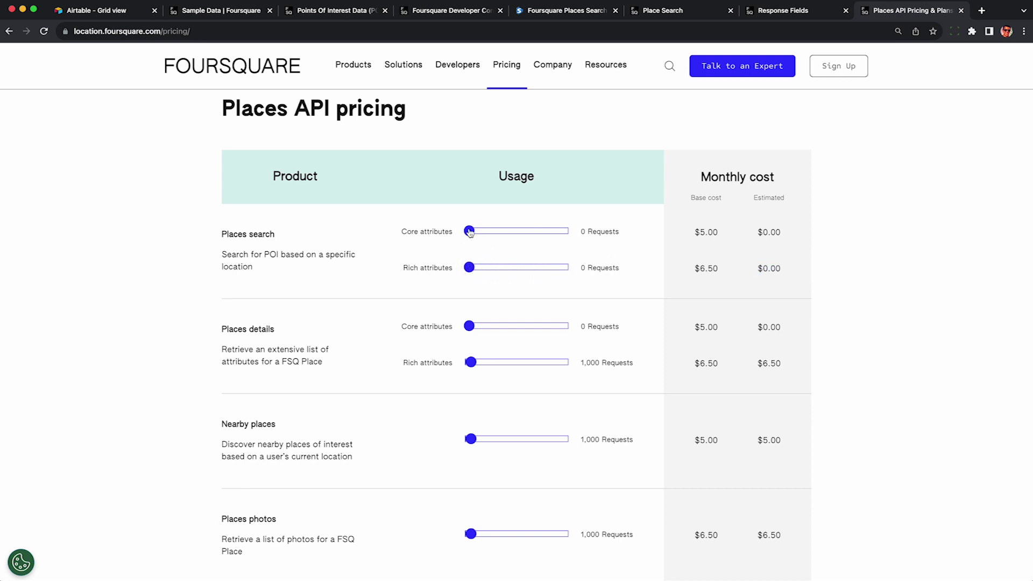
{"action": "left_click_drag", "start_coordinate": [470, 232], "coordinate": [640, 230]}
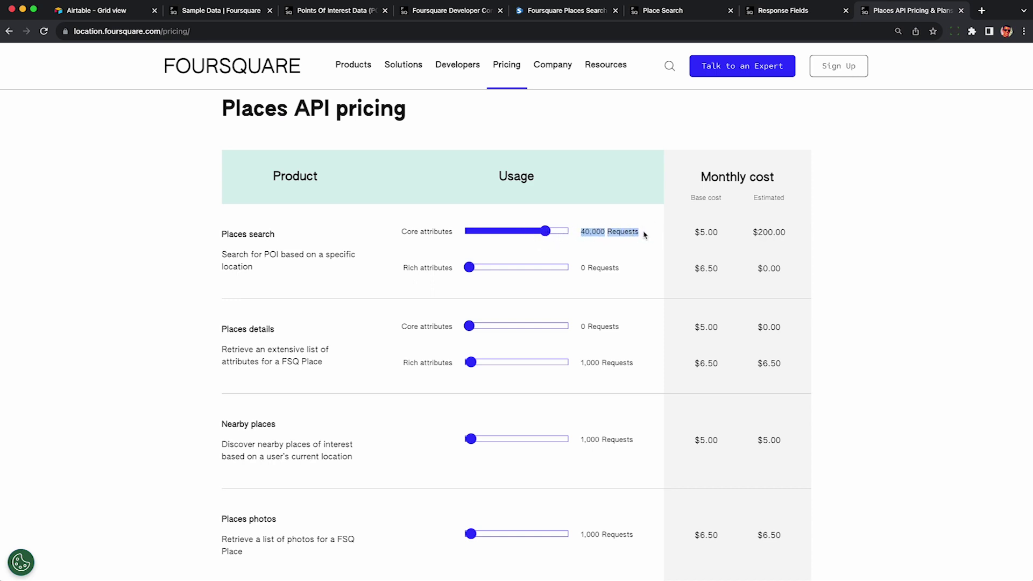
{"action": "left_click", "coordinate": [603, 255]}
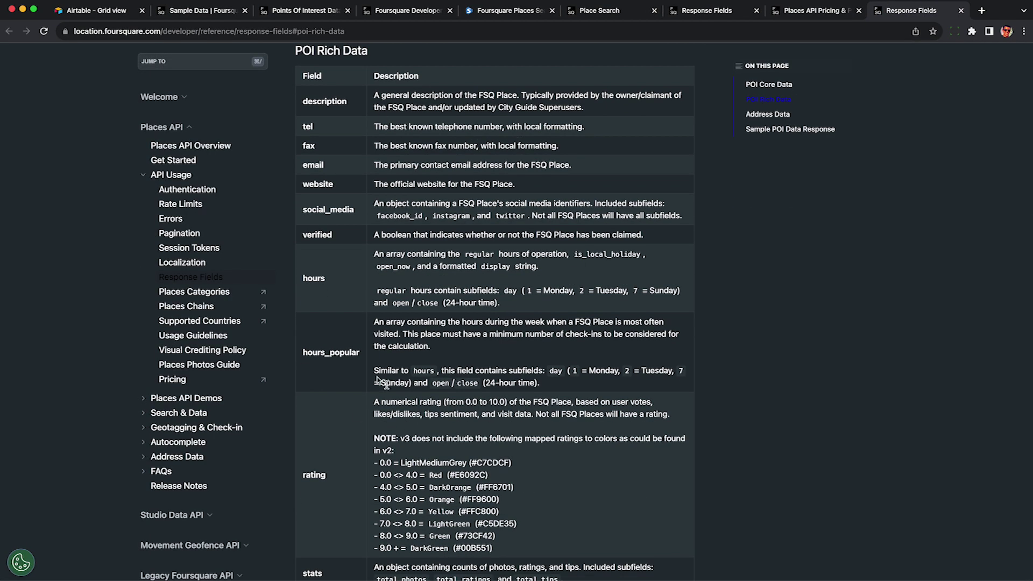
Point out the description, tel, fax and email rich data fields
{"action": "double_click", "coordinate": [330, 101]}
{"action": "double_click", "coordinate": [308, 126]}
{"action": "double_click", "coordinate": [309, 146]}
{"action": "double_click", "coordinate": [312, 164]}
{"action": "left_click", "coordinate": [443, 276]}
Return to the Stevesie Places Search form and start editing the default Fields list
{"action": "key", "text": "super+5"}
{"action": "left_click", "coordinate": [146, 237]}
{"action": "key", "text": "super+c"}
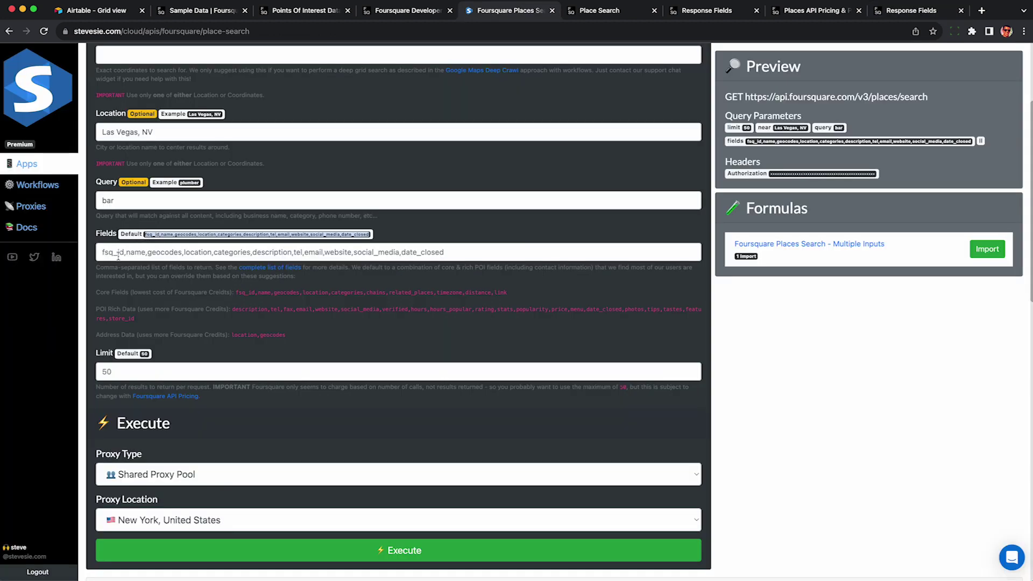
{"action": "left_click", "coordinate": [237, 253]}
Append ',popularity' after date_closed in the default Fields list
{"action": "key", "text": "super+v"}
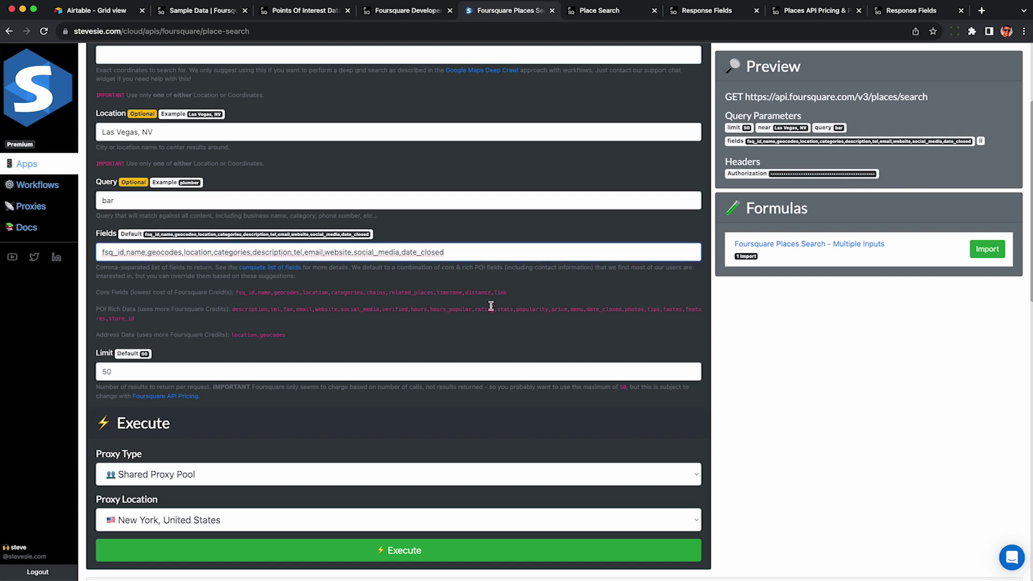
{"action": "double_click", "coordinate": [528, 310]}
{"action": "key", "text": "super+c"}
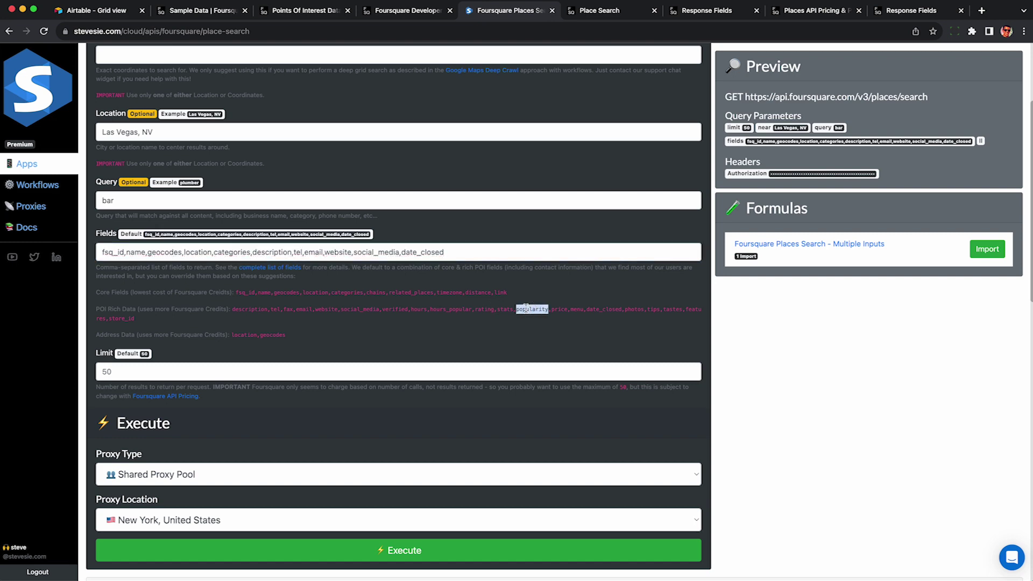
{"action": "left_click", "coordinate": [469, 255]}
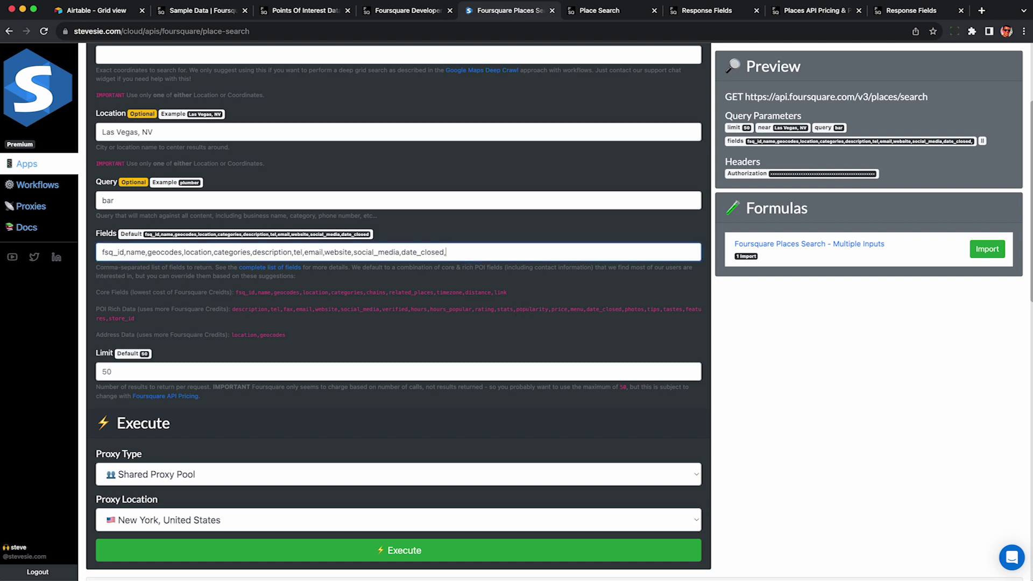
{"action": "key", "text": "super+v"}
{"action": "key", "text": "BackSpace"}
{"action": "double_click", "coordinate": [473, 252]}
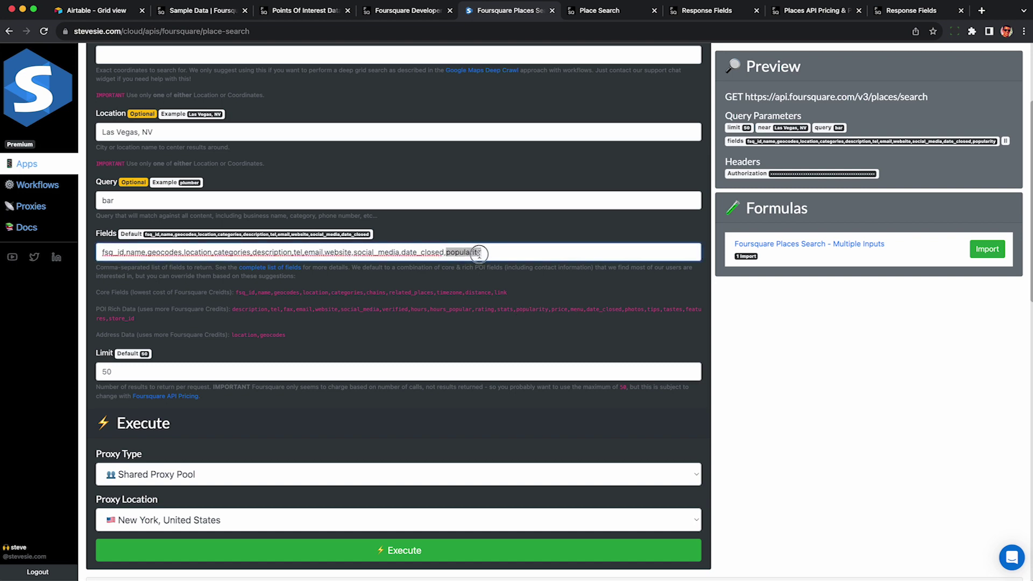
{"action": "triple_click", "coordinate": [421, 251]}
{"action": "left_click", "coordinate": [420, 252]}
{"action": "left_click_drag", "start_coordinate": [237, 293], "coordinate": [508, 297]}
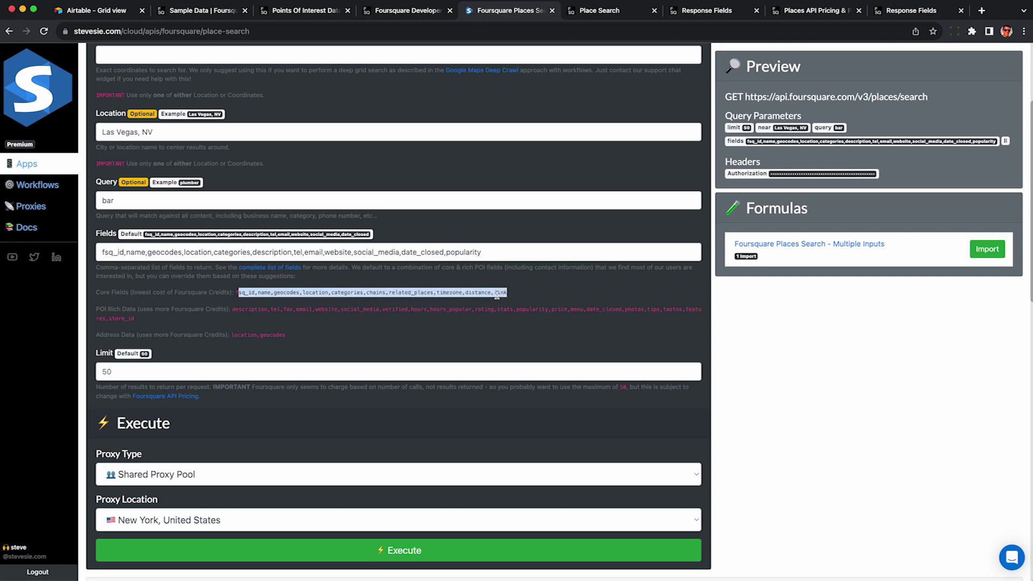
{"action": "triple_click", "coordinate": [462, 252]}
{"action": "left_click", "coordinate": [464, 282]}
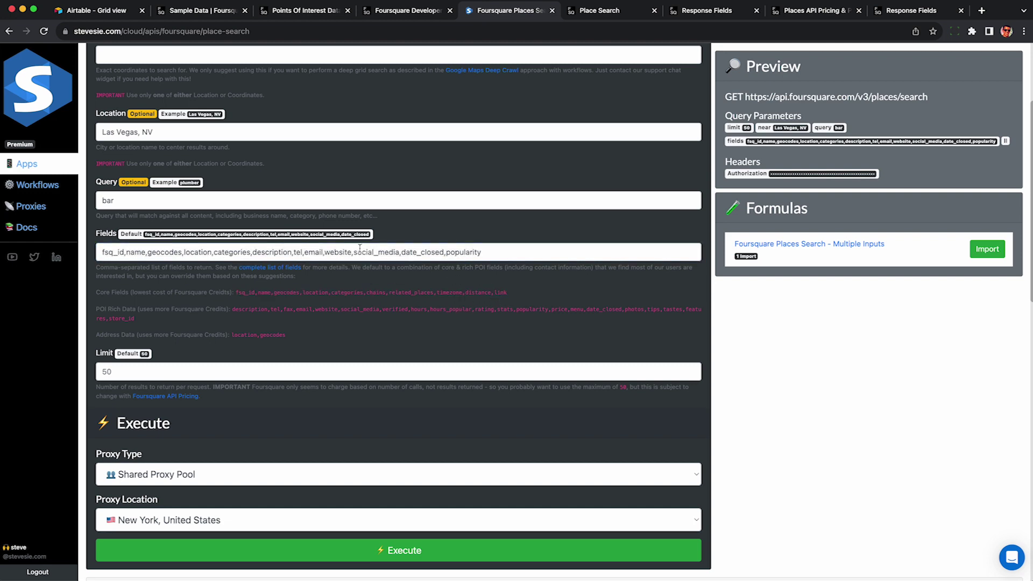
Confirm the Limit is 50, review the request URL, and run the Las Vegas bar search
{"action": "scroll", "coordinate": [359, 248], "scroll_direction": "down", "scroll_amount": 1}
{"action": "left_click", "coordinate": [160, 355]}
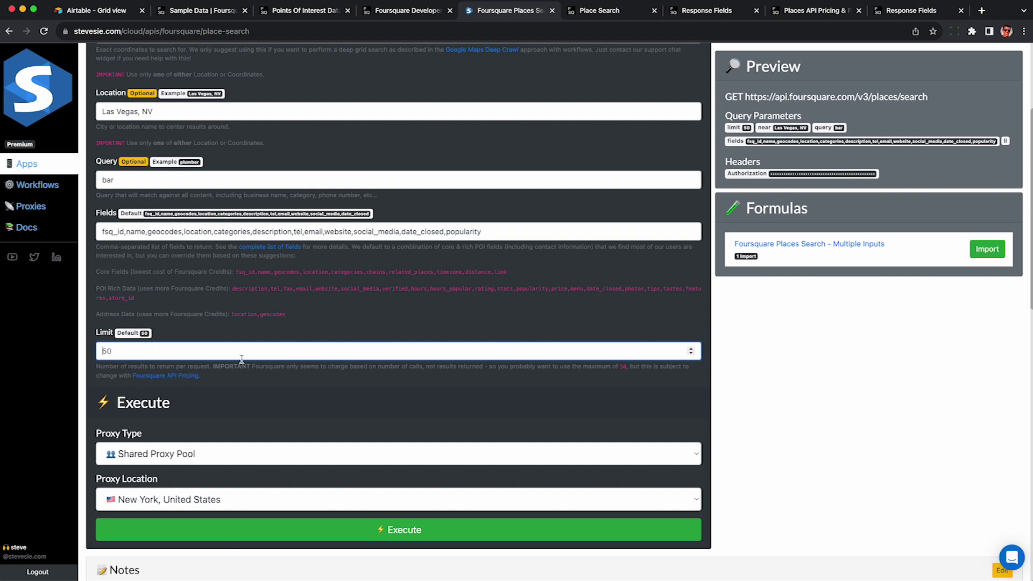
{"action": "left_click", "coordinate": [243, 380]}
{"action": "scroll", "coordinate": [242, 380], "scroll_direction": "down", "scroll_amount": 3}
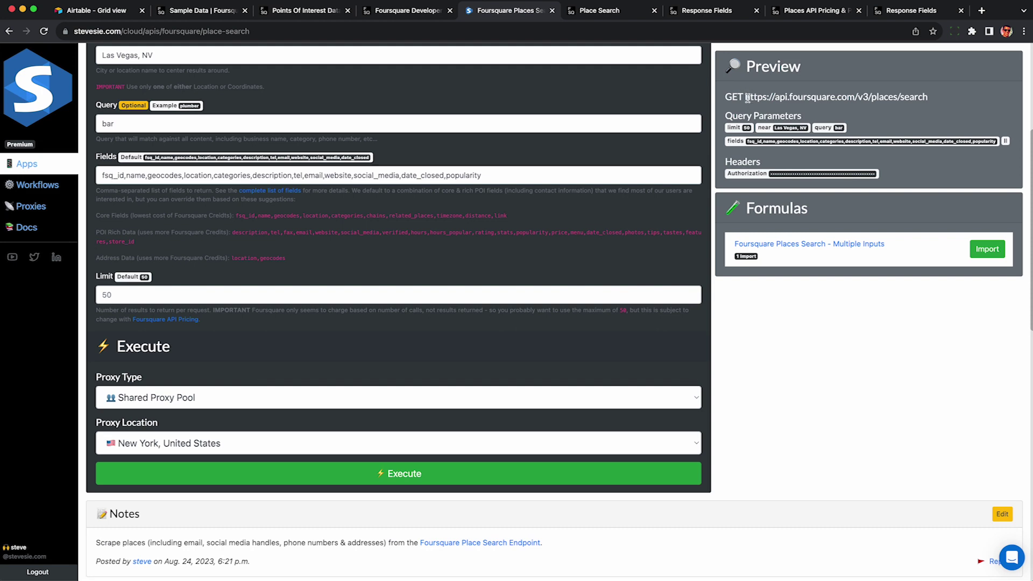
{"action": "left_click_drag", "start_coordinate": [747, 97], "coordinate": [934, 100]}
{"action": "left_click", "coordinate": [933, 99]}
{"action": "left_click", "coordinate": [341, 477]}
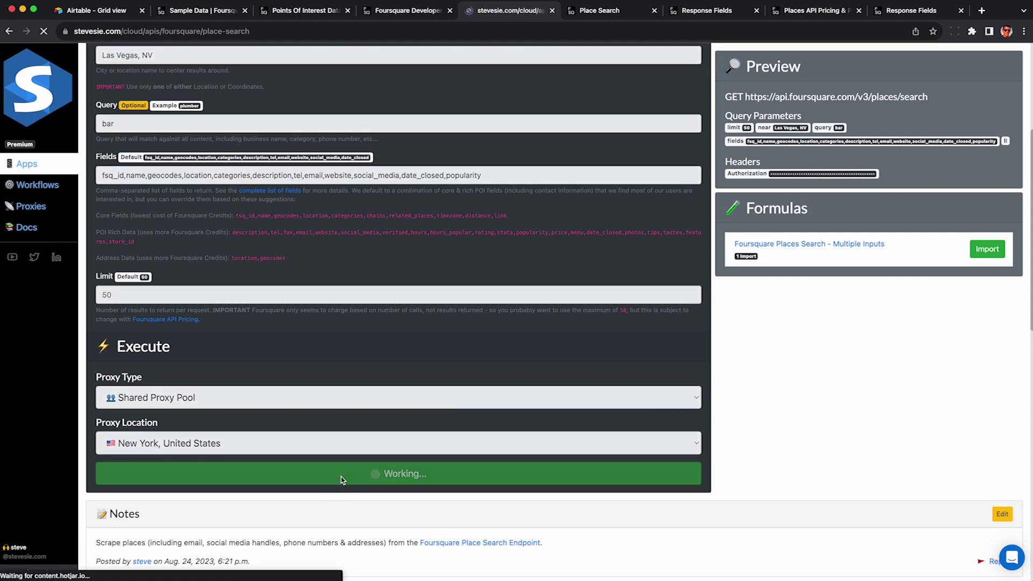
{"action": "scroll", "coordinate": [340, 415], "scroll_direction": "down", "scroll_amount": 5}
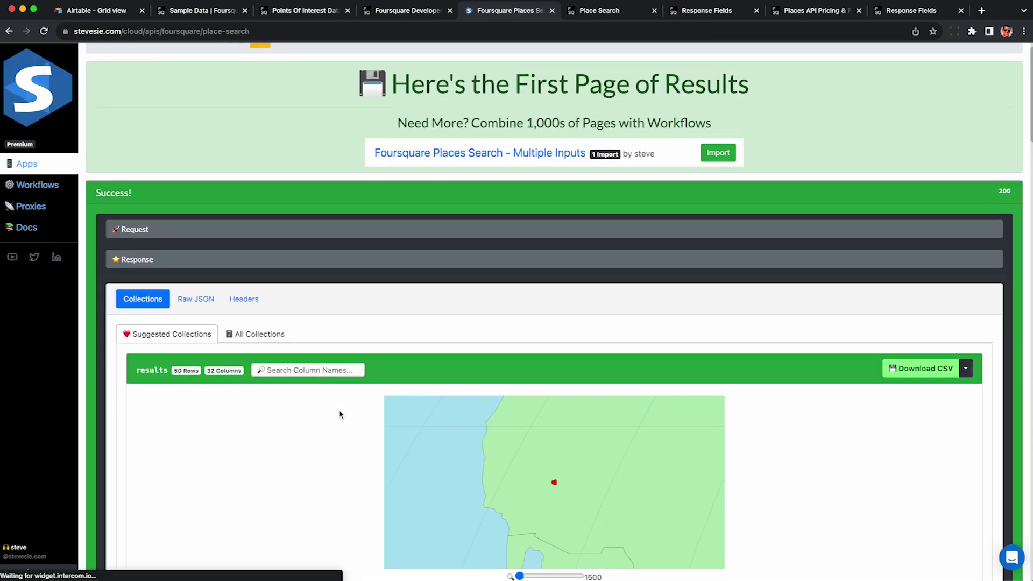
{"action": "scroll", "coordinate": [341, 415], "scroll_direction": "down", "scroll_amount": 3}
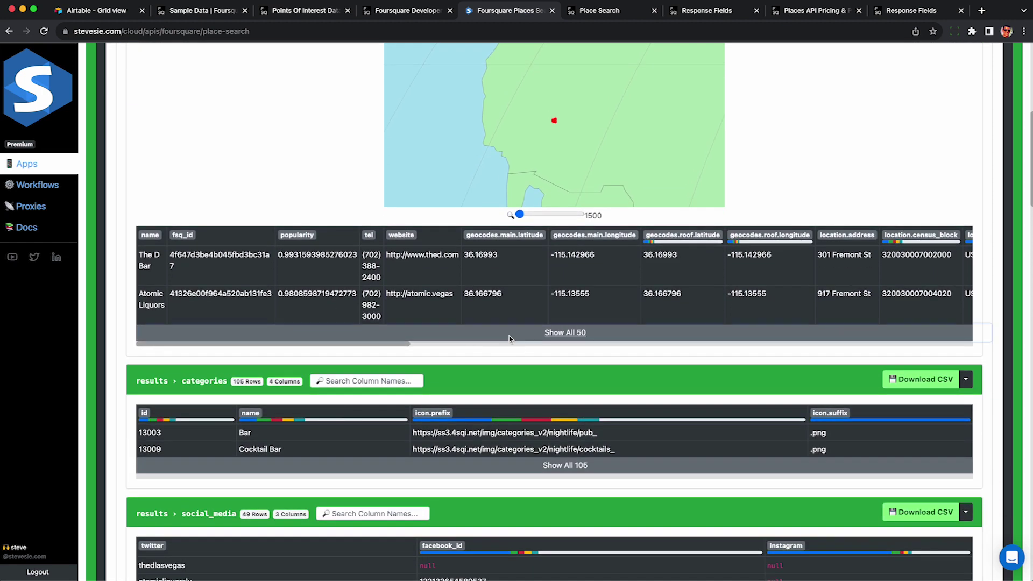
{"action": "left_click", "coordinate": [509, 335]}
{"action": "triple_click", "coordinate": [156, 256]}
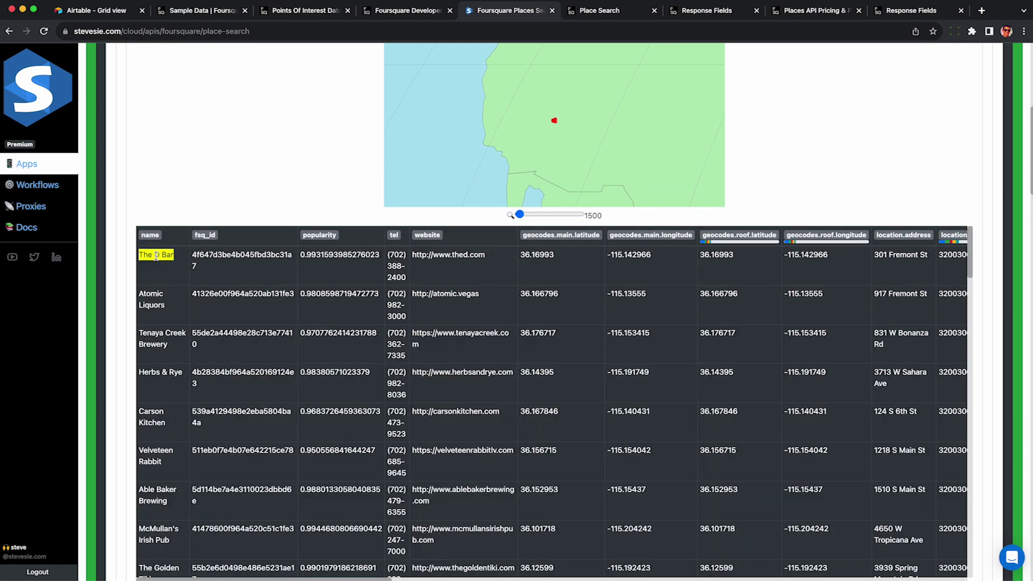
{"action": "triple_click", "coordinate": [231, 255]}
{"action": "triple_click", "coordinate": [332, 255]}
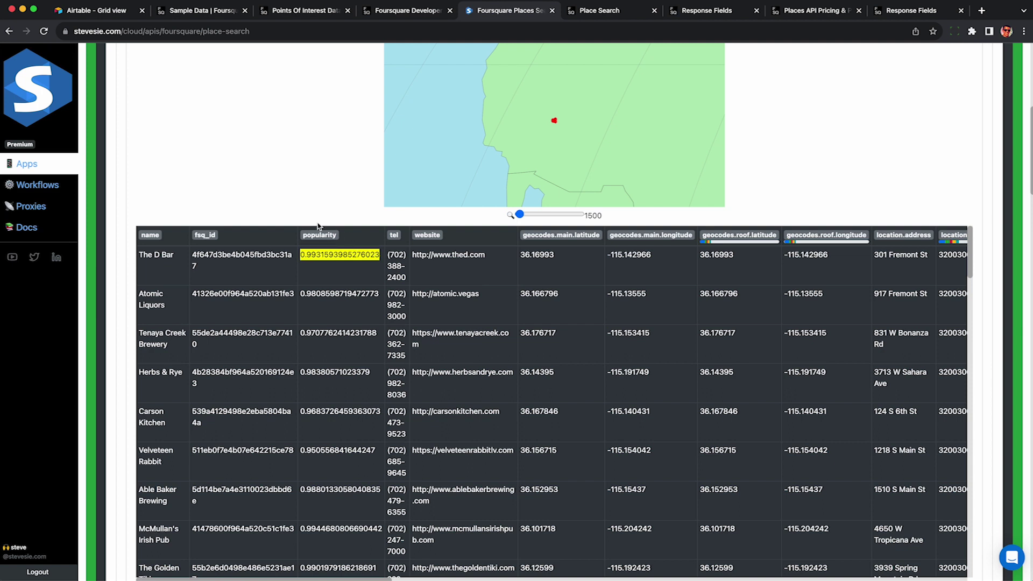
{"action": "triple_click", "coordinate": [336, 295]}
{"action": "left_click", "coordinate": [334, 368]}
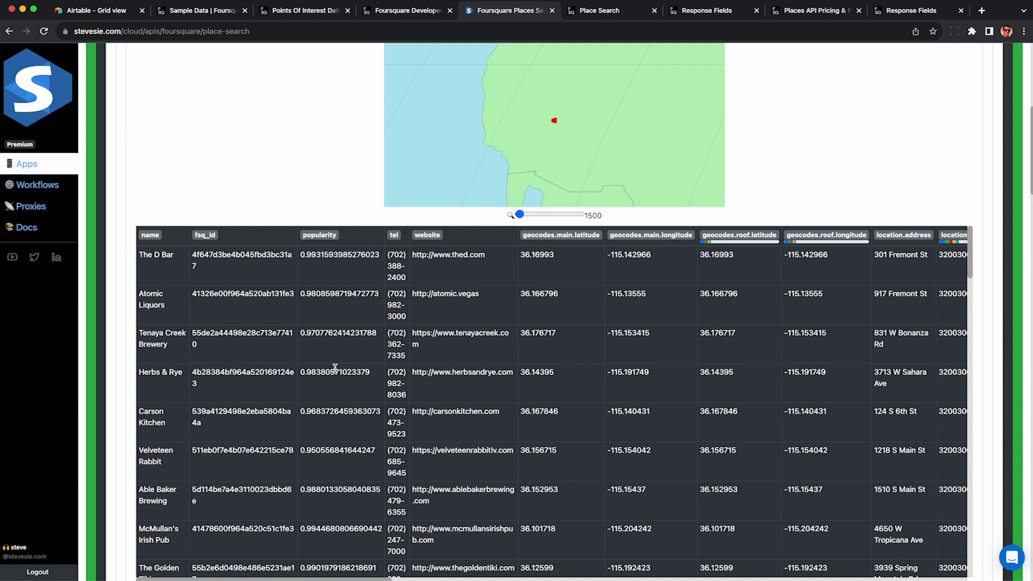
{"action": "triple_click", "coordinate": [451, 254]}
{"action": "triple_click", "coordinate": [400, 264]}
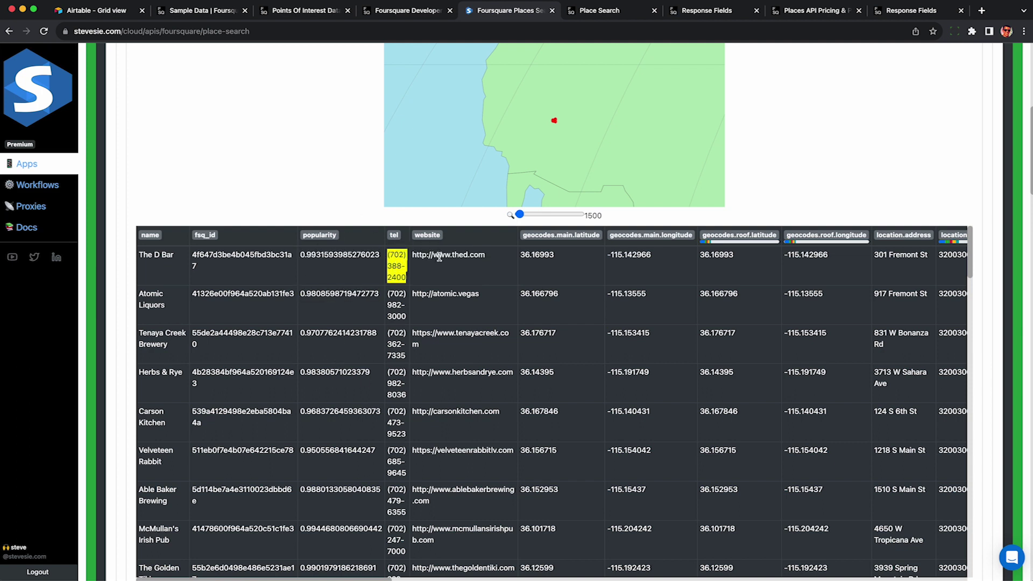
{"action": "left_click", "coordinate": [550, 255]}
{"action": "scroll", "coordinate": [582, 261], "scroll_direction": "right", "scroll_amount": 10}
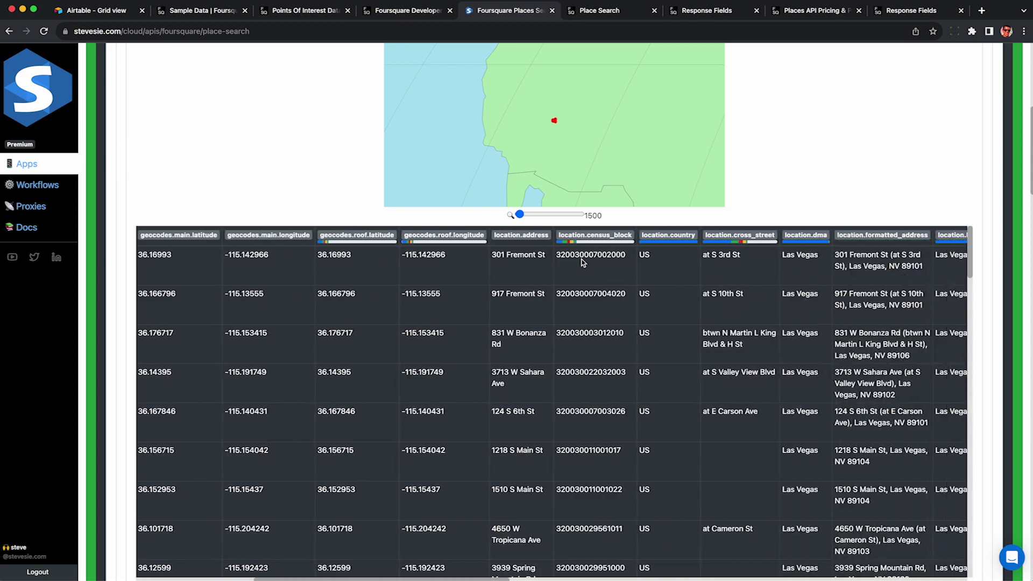
{"action": "scroll", "coordinate": [582, 262], "scroll_direction": "right", "scroll_amount": 10}
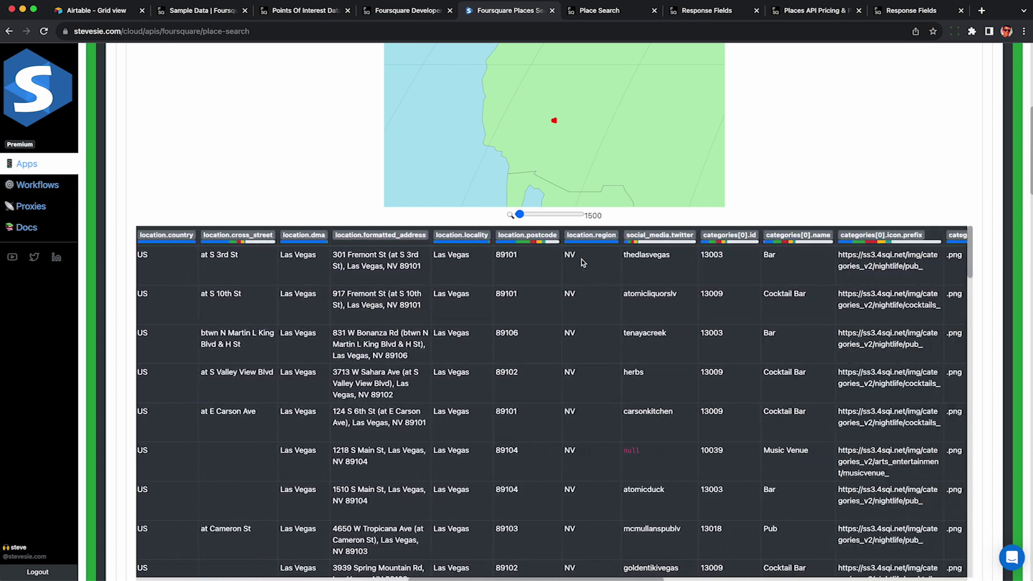
{"action": "scroll", "coordinate": [583, 262], "scroll_direction": "right", "scroll_amount": 3}
{"action": "double_click", "coordinate": [537, 256]}
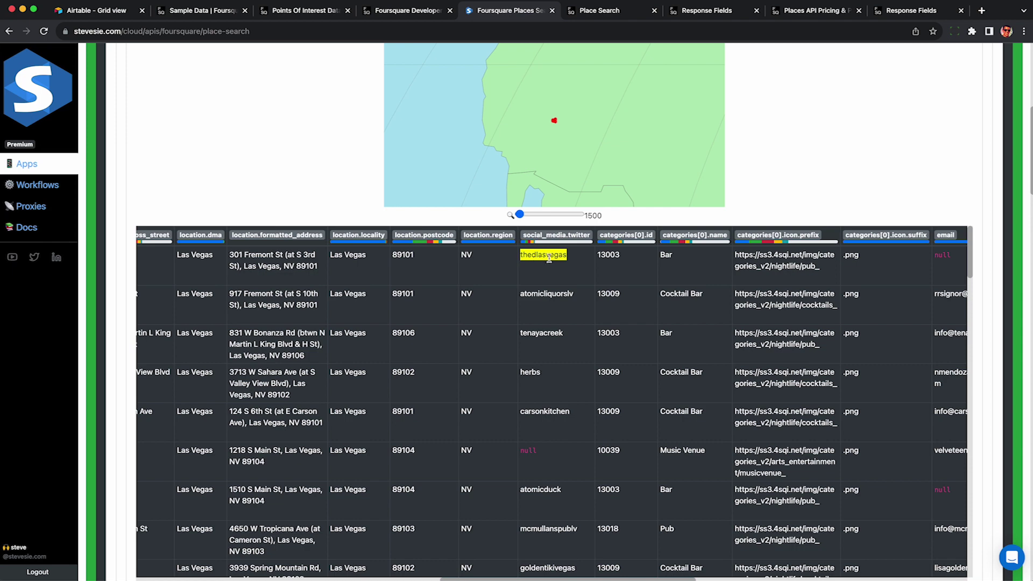
{"action": "triple_click", "coordinate": [256, 257]}
{"action": "double_click", "coordinate": [305, 264]}
{"action": "scroll", "coordinate": [428, 293], "scroll_direction": "right", "scroll_amount": 5}
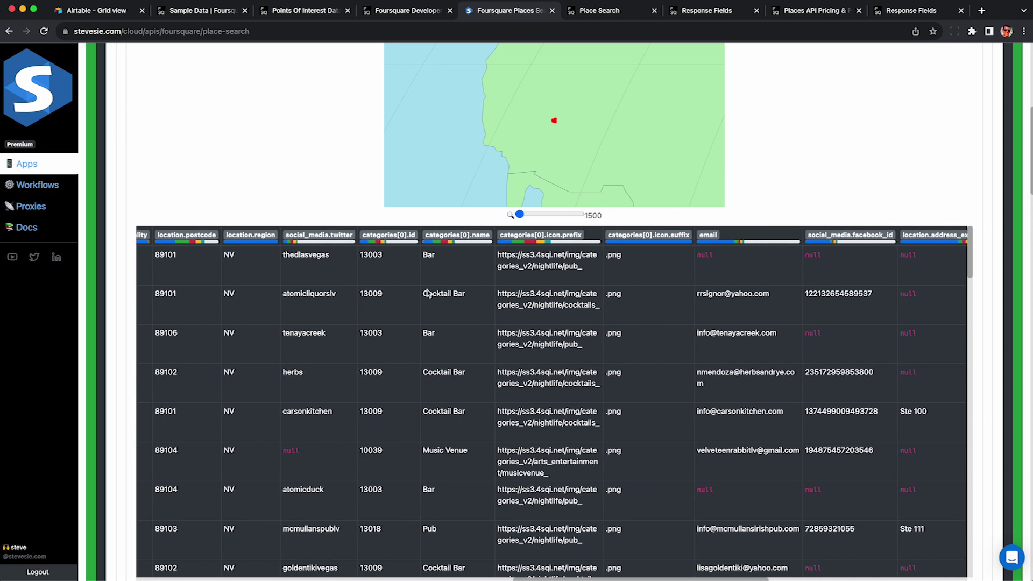
{"action": "scroll", "coordinate": [427, 294], "scroll_direction": "right", "scroll_amount": 5}
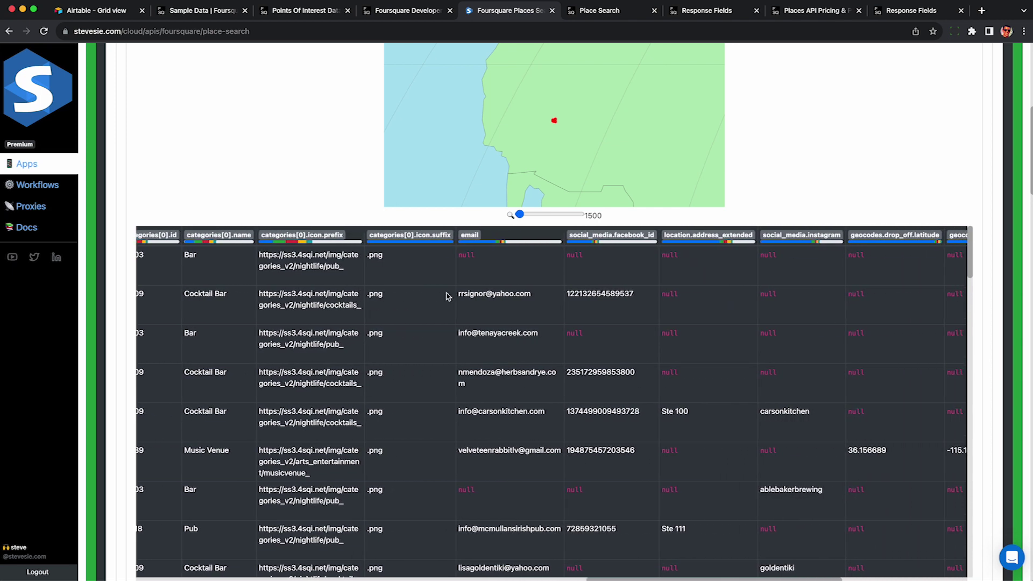
{"action": "double_click", "coordinate": [463, 294]}
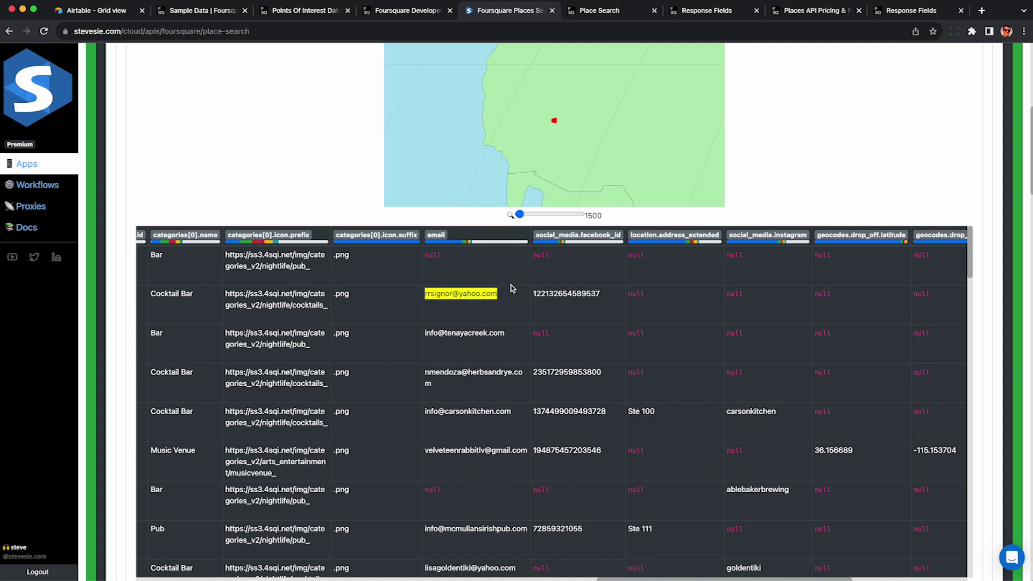
{"action": "double_click", "coordinate": [570, 294]}
{"action": "left_click", "coordinate": [749, 414]}
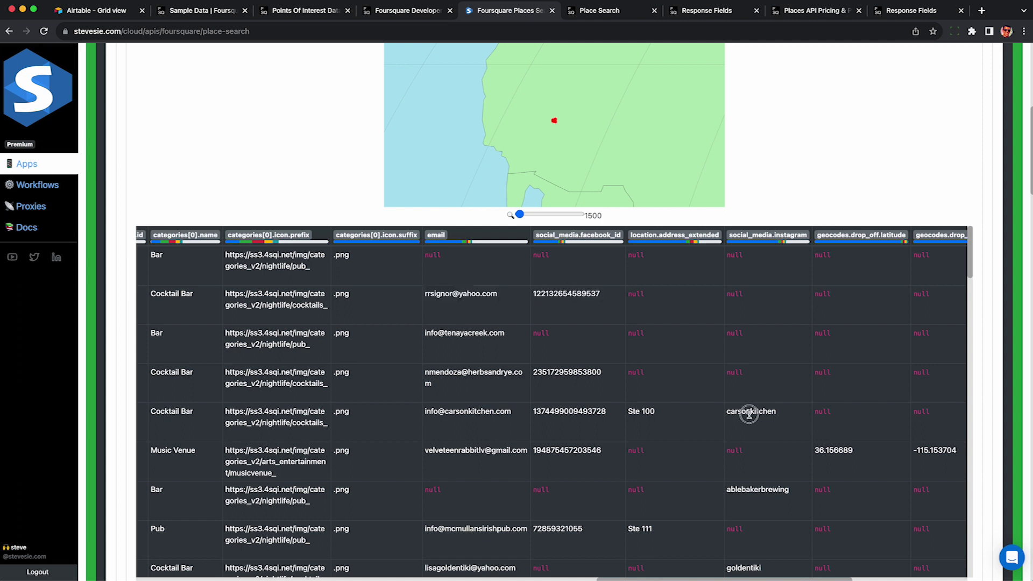
{"action": "double_click", "coordinate": [749, 414]}
{"action": "double_click", "coordinate": [483, 413]}
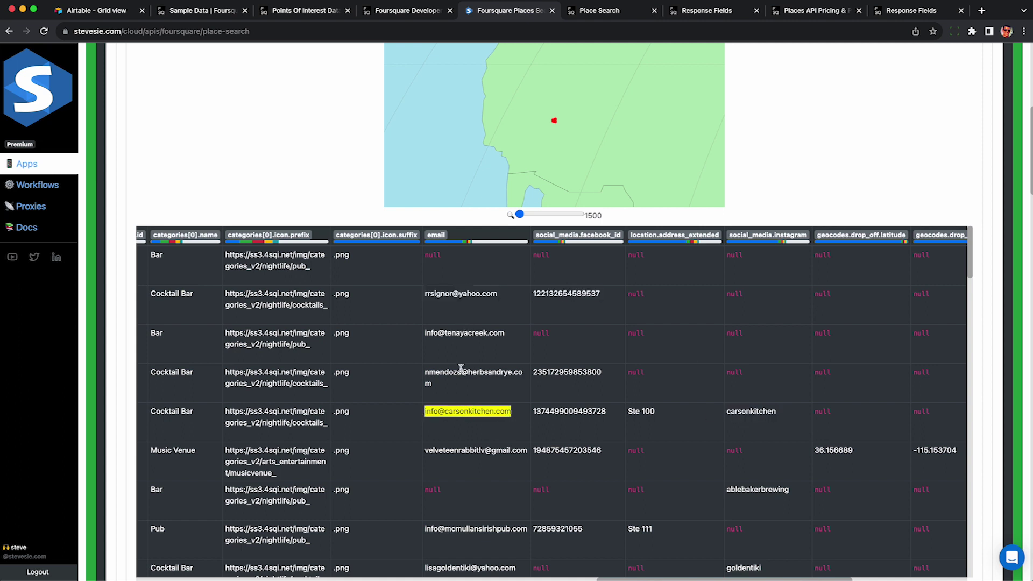
{"action": "scroll", "coordinate": [460, 366], "scroll_direction": "down", "scroll_amount": 3}
{"action": "scroll", "coordinate": [460, 366], "scroll_direction": "down", "scroll_amount": 10}
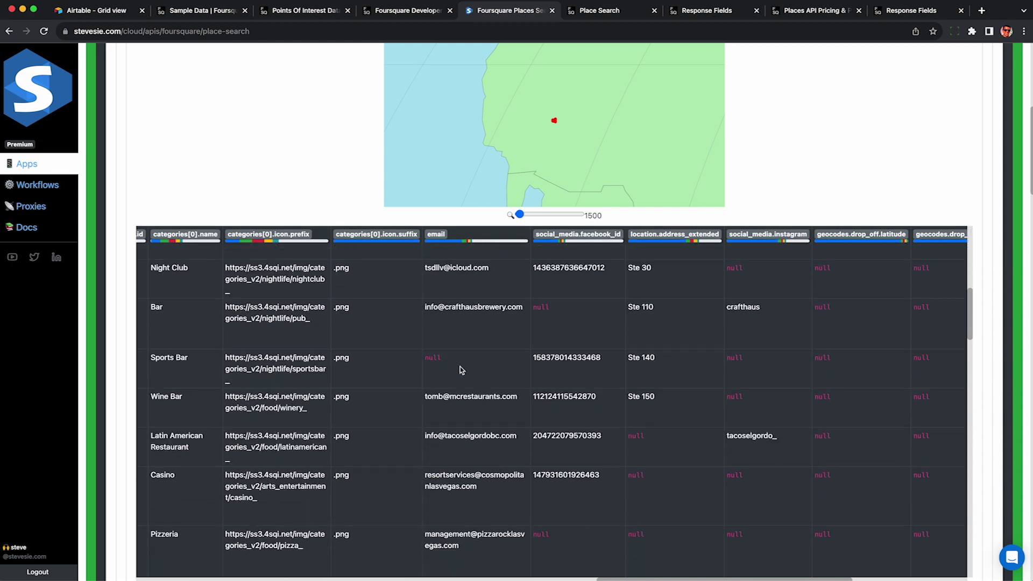
{"action": "scroll", "coordinate": [461, 370], "scroll_direction": "down", "scroll_amount": 10}
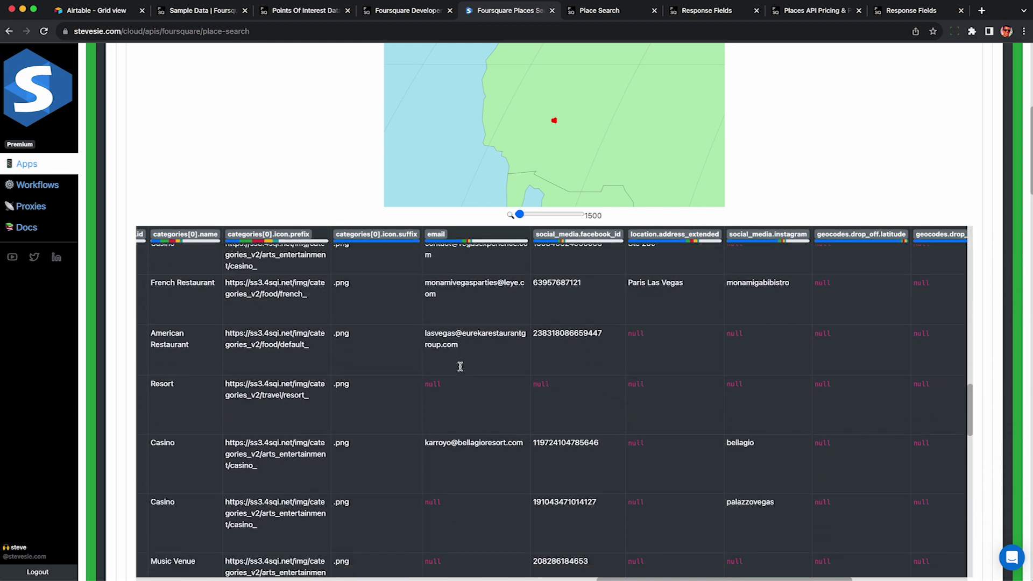
{"action": "scroll", "coordinate": [461, 371], "scroll_direction": "down", "scroll_amount": 10}
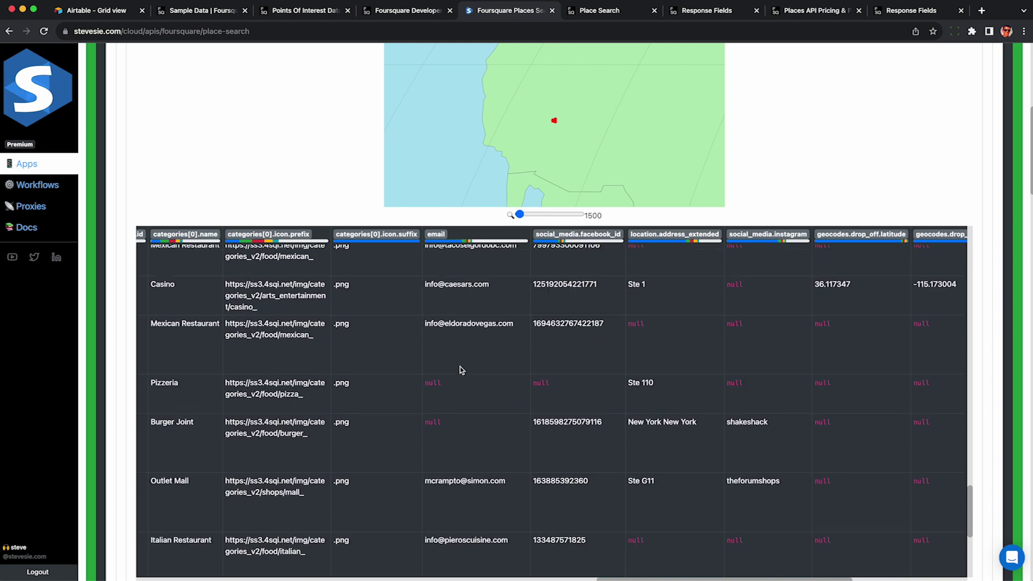
{"action": "scroll", "coordinate": [461, 370], "scroll_direction": "down", "scroll_amount": 3}
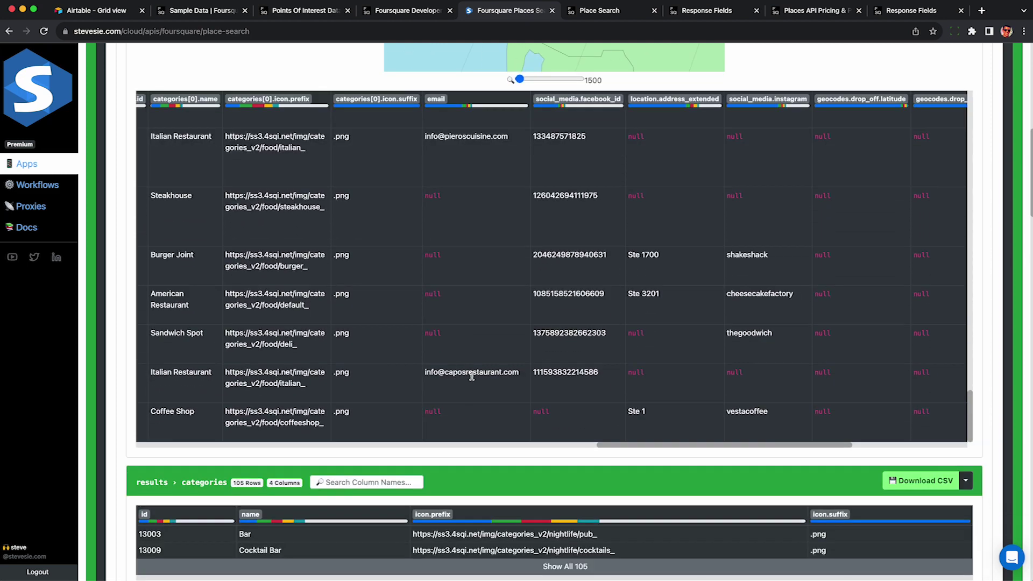
{"action": "scroll", "coordinate": [981, 368], "scroll_direction": "up", "scroll_amount": 6}
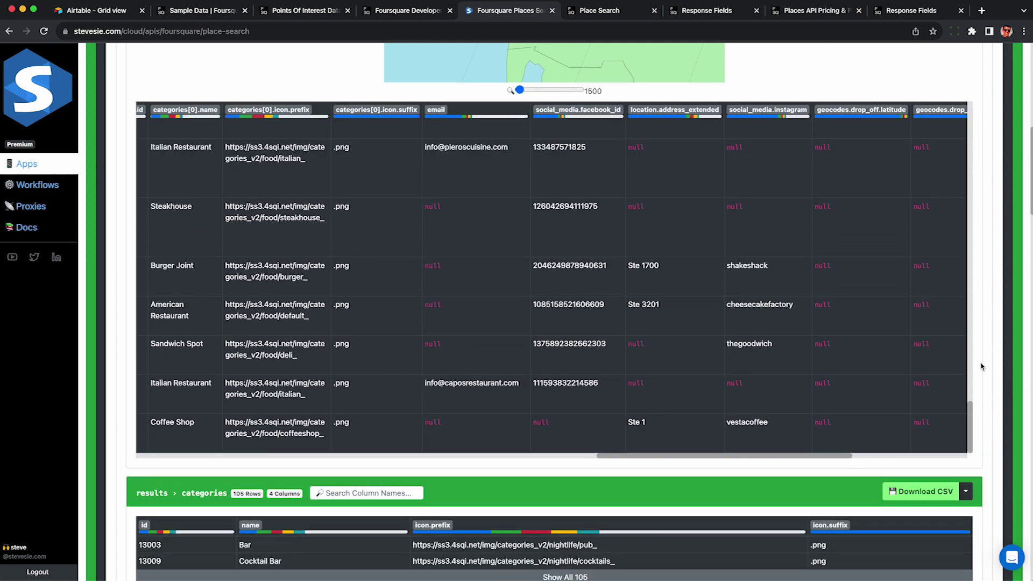
Download the Las Vegas bar search results as a CSV file
{"action": "left_click", "coordinate": [914, 130]}
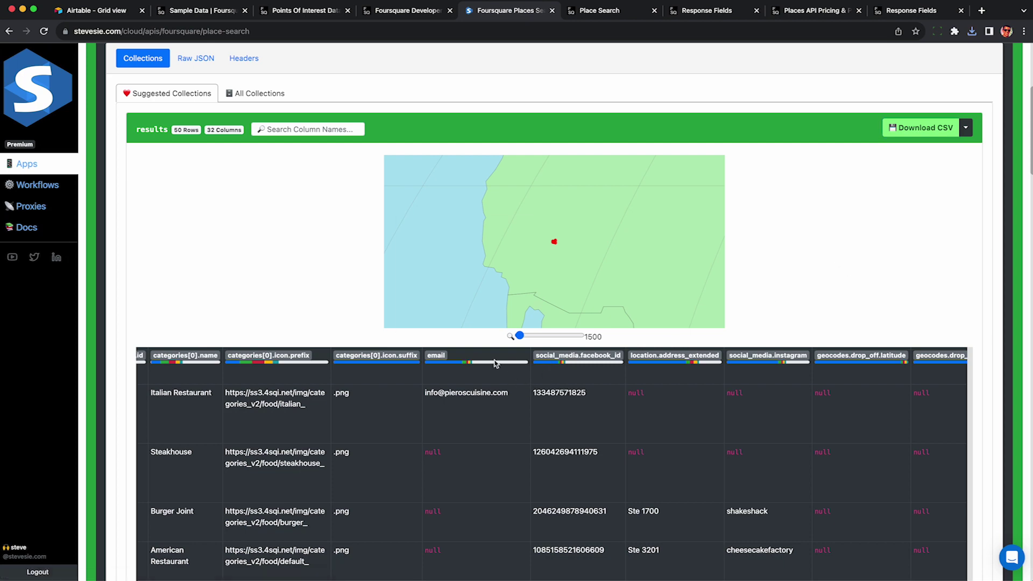
{"action": "scroll", "coordinate": [130, 350], "scroll_direction": "down", "scroll_amount": 8}
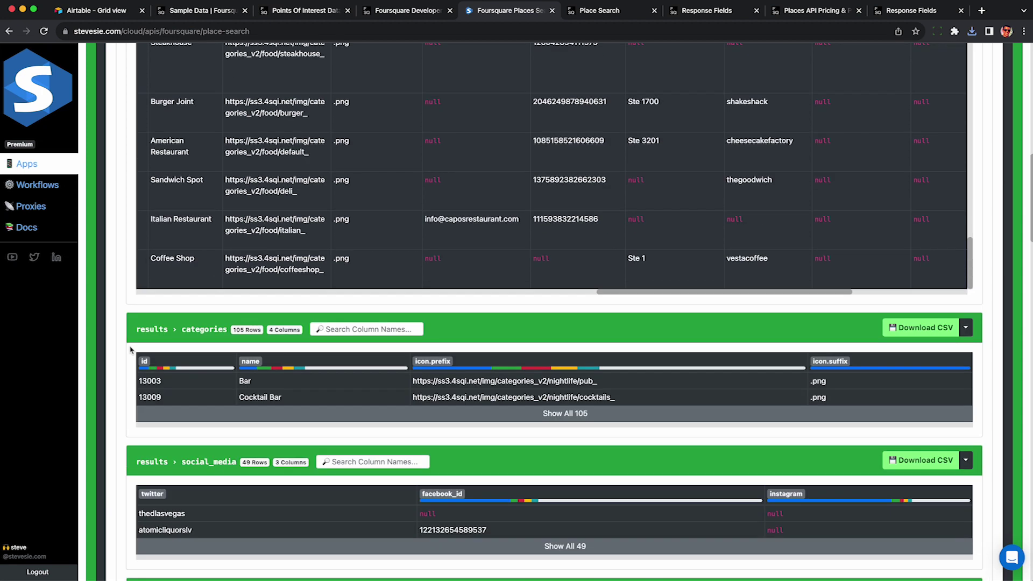
{"action": "scroll", "coordinate": [193, 402], "scroll_direction": "down", "scroll_amount": 3}
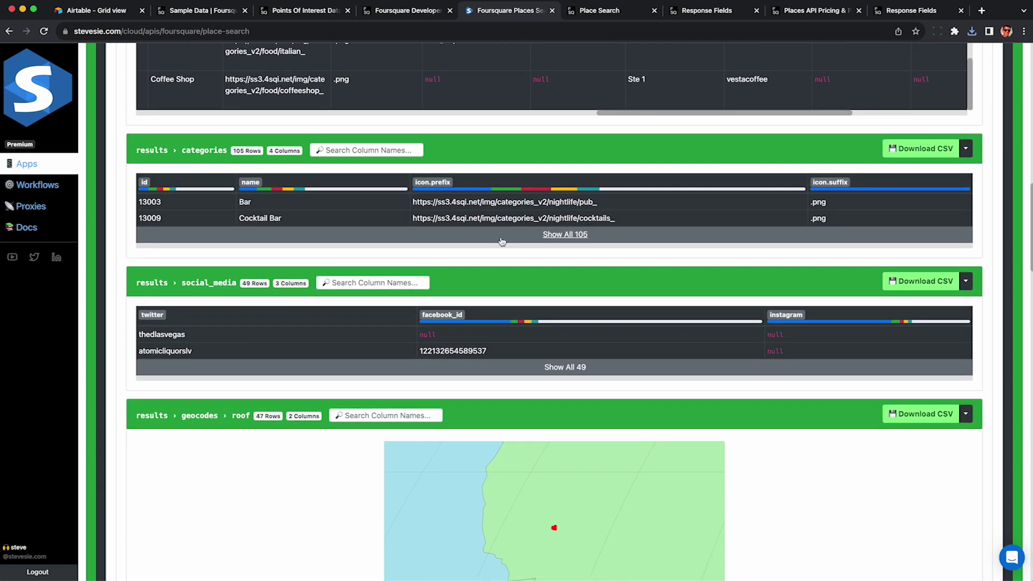
Show all 105 result categories and scroll down to the Inputs form
{"action": "left_click", "coordinate": [506, 234]}
{"action": "scroll", "coordinate": [238, 234], "scroll_direction": "down", "scroll_amount": 10}
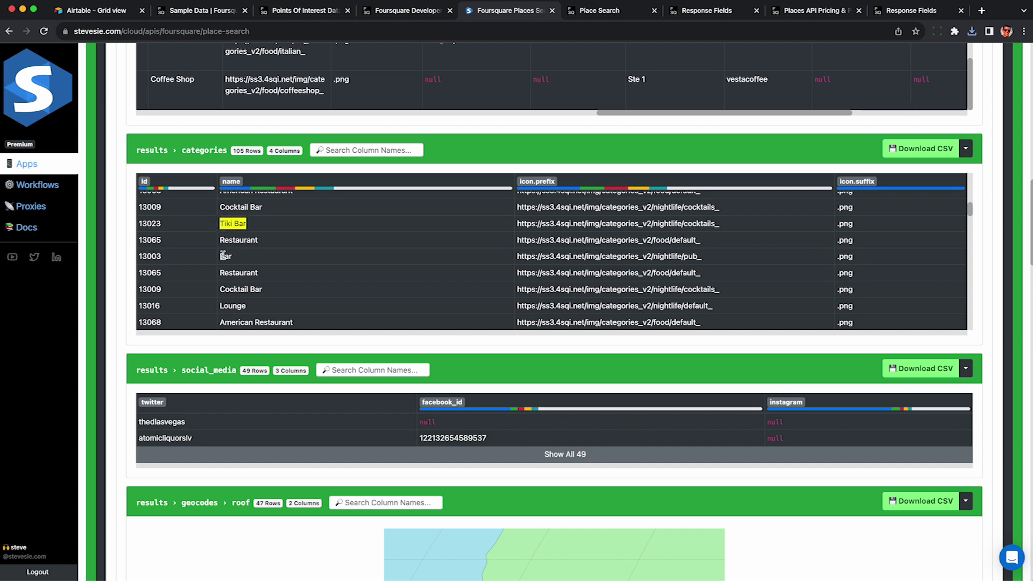
{"action": "scroll", "coordinate": [260, 361], "scroll_direction": "down", "scroll_amount": 3}
{"action": "scroll", "coordinate": [260, 360], "scroll_direction": "down", "scroll_amount": 15}
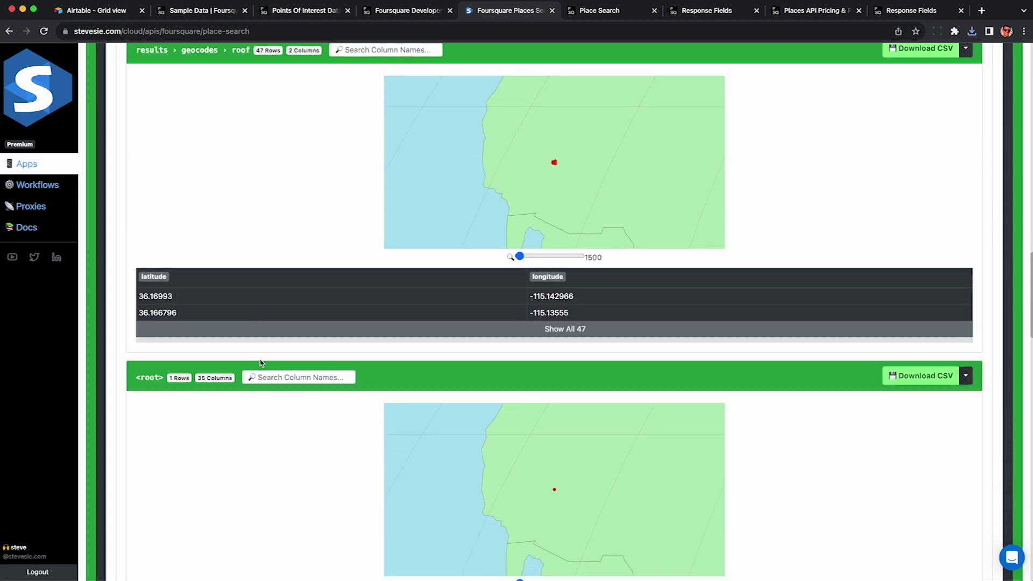
{"action": "scroll", "coordinate": [260, 359], "scroll_direction": "down", "scroll_amount": 4}
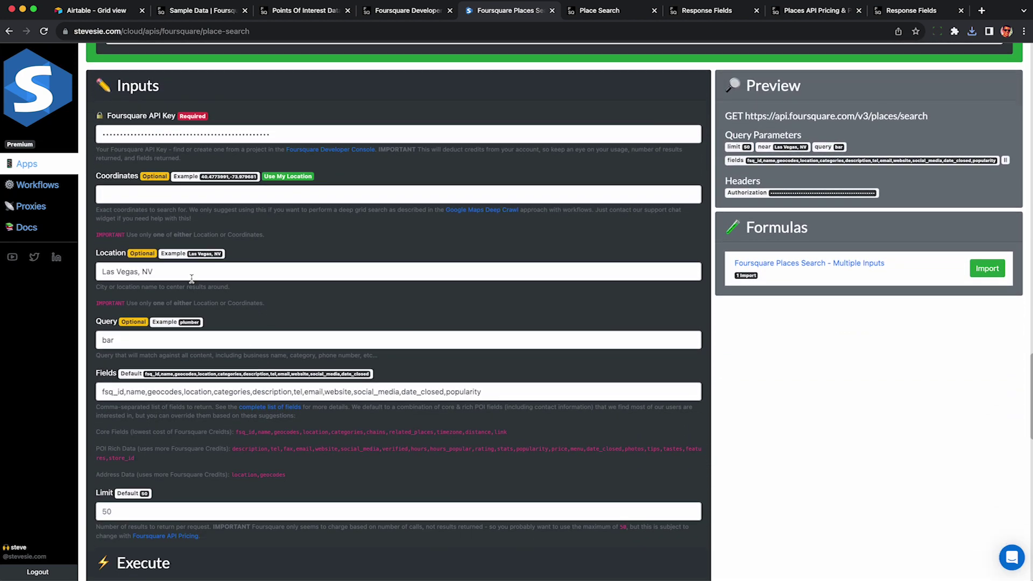
Replace the Las Vegas, NV location with 'New York, NY' and rerun the bar search
{"action": "left_click_drag", "start_coordinate": [192, 278], "coordinate": [107, 270]}
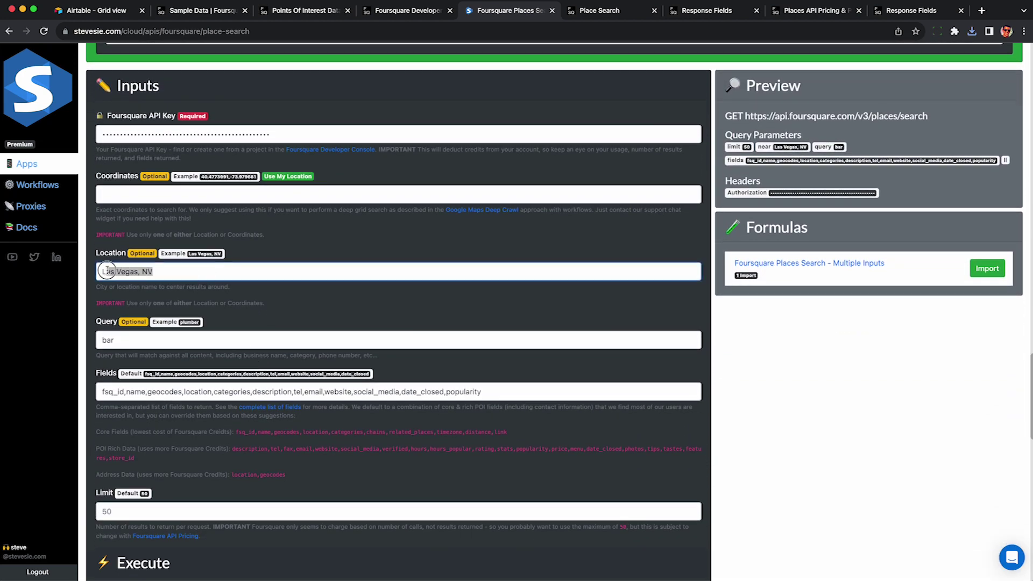
{"action": "type", "text": "New York, NY"}
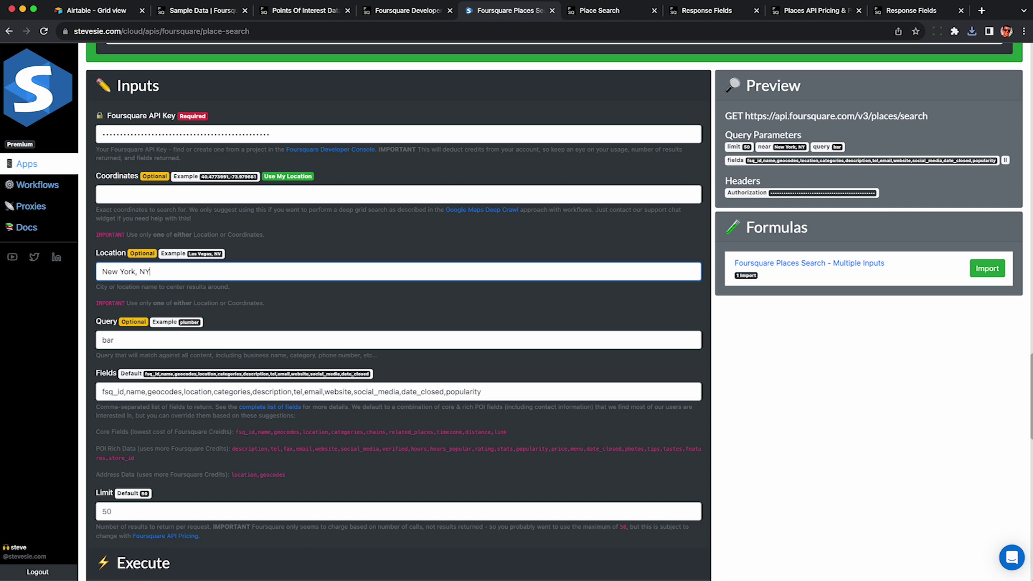
{"action": "key", "text": "Return"}
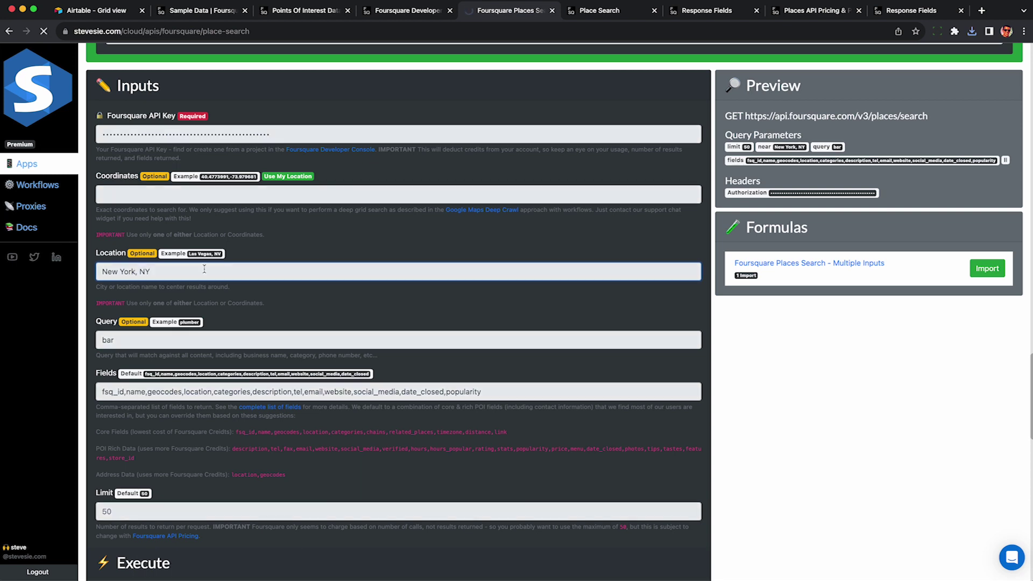
{"action": "scroll", "coordinate": [260, 264], "scroll_direction": "down", "scroll_amount": 5}
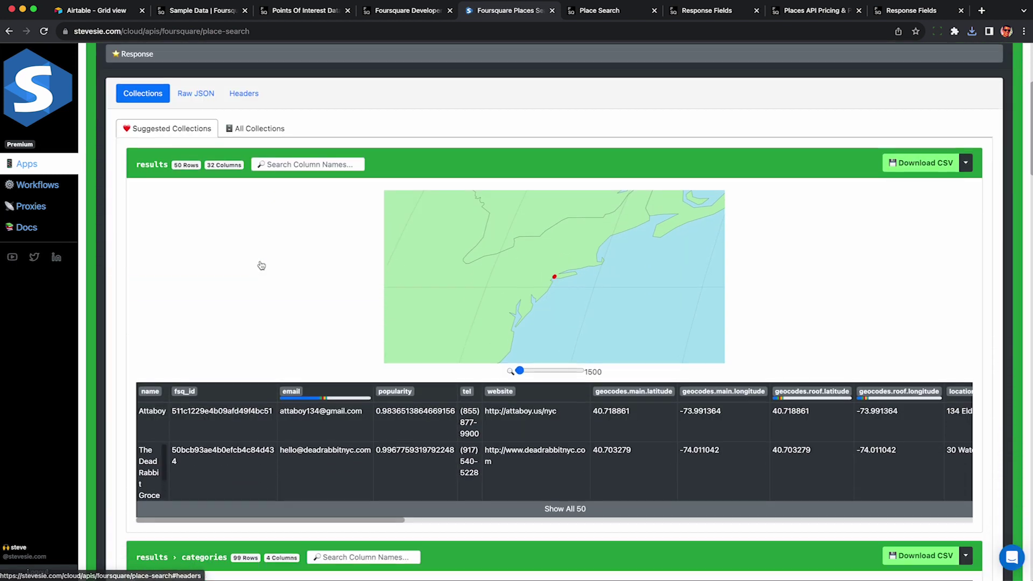
{"action": "scroll", "coordinate": [261, 266], "scroll_direction": "down", "scroll_amount": 2}
Point out two New York bars' emails and download the results as CSV
{"action": "left_click", "coordinate": [316, 346]}
{"action": "left_click", "coordinate": [328, 391]}
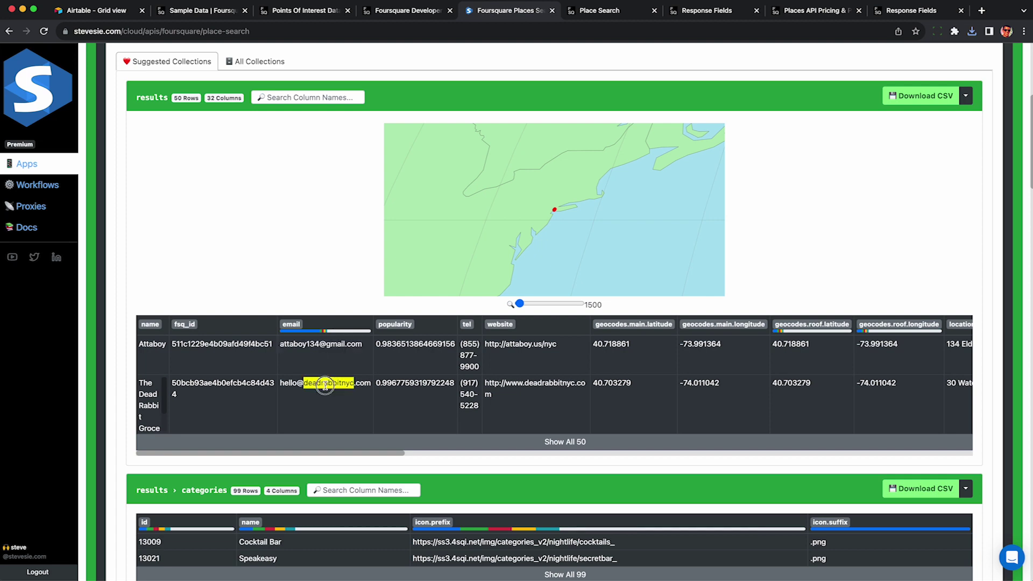
{"action": "left_click", "coordinate": [918, 97]}
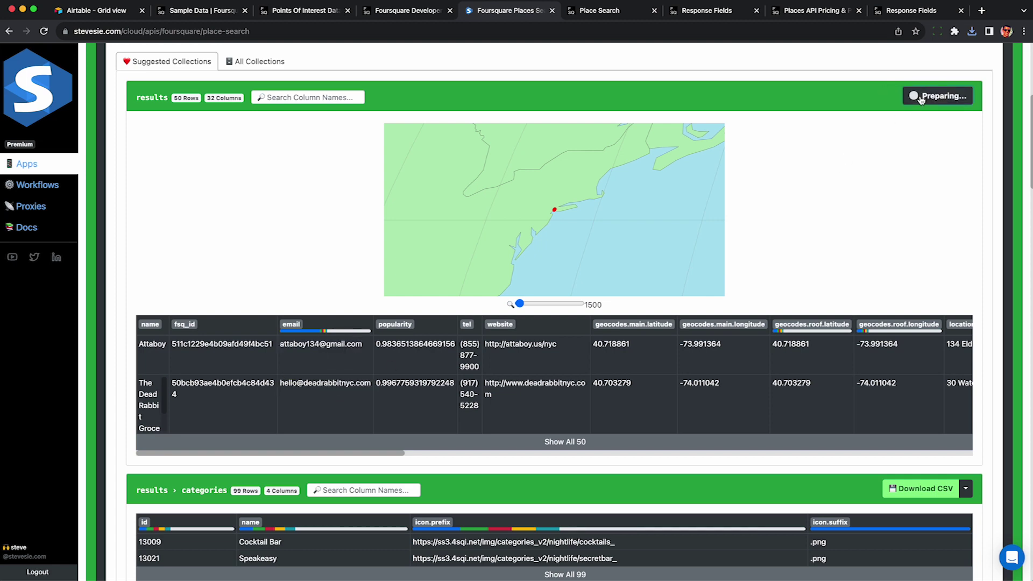
{"action": "scroll", "coordinate": [740, 169], "scroll_direction": "down", "scroll_amount": 20}
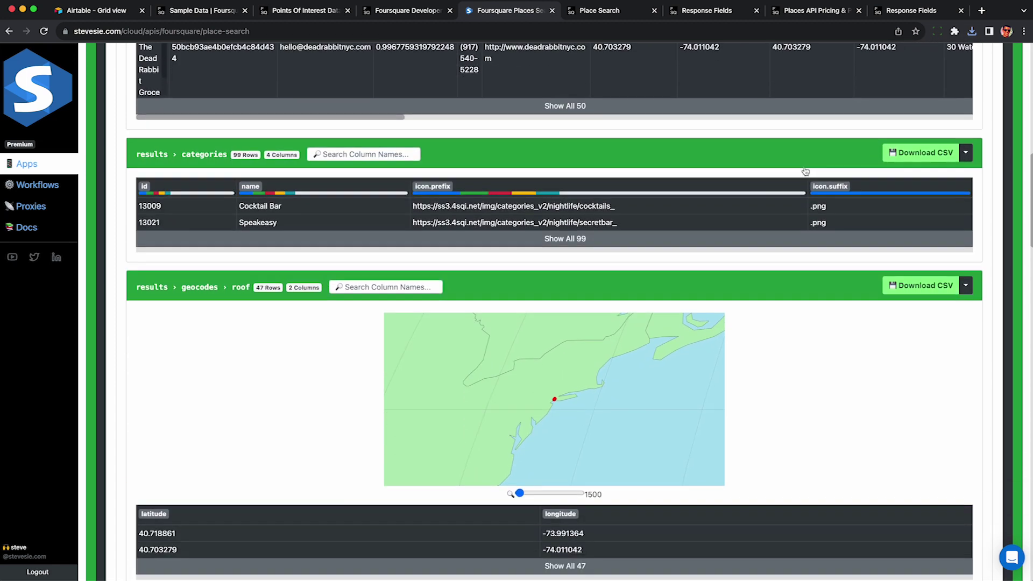
{"action": "scroll", "coordinate": [806, 170], "scroll_direction": "down", "scroll_amount": 5}
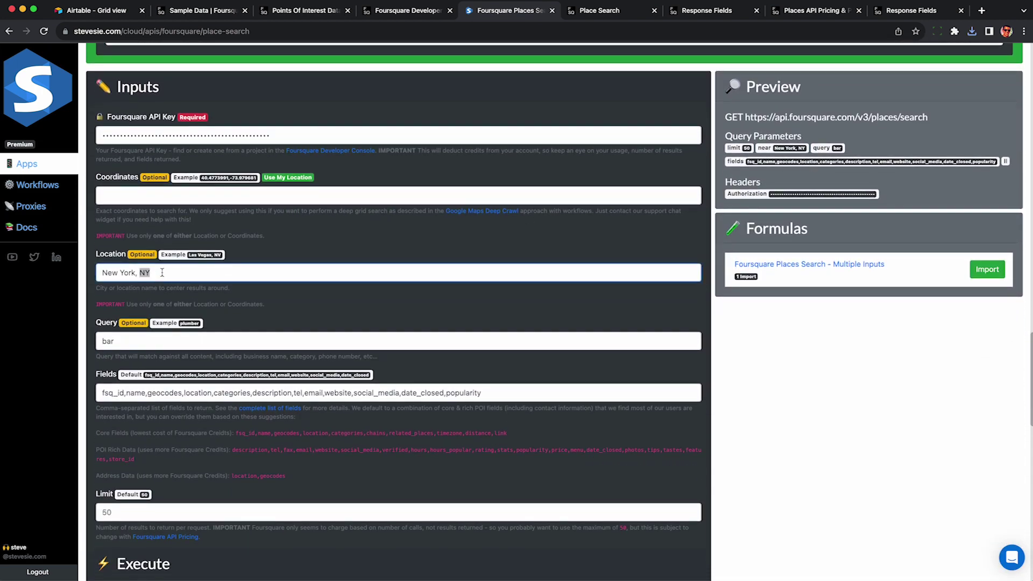
Change the location to 'Los Angeles, CA' and rerun the bar search
{"action": "triple_click", "coordinate": [157, 273]}
{"action": "type", "text": "Los Angeles, CA"}
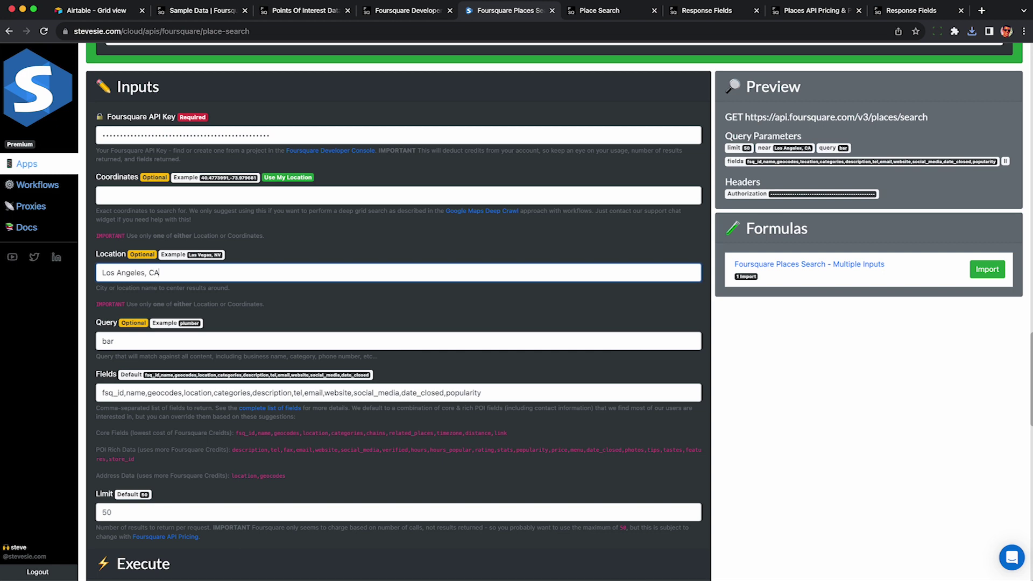
{"action": "key", "text": "Return"}
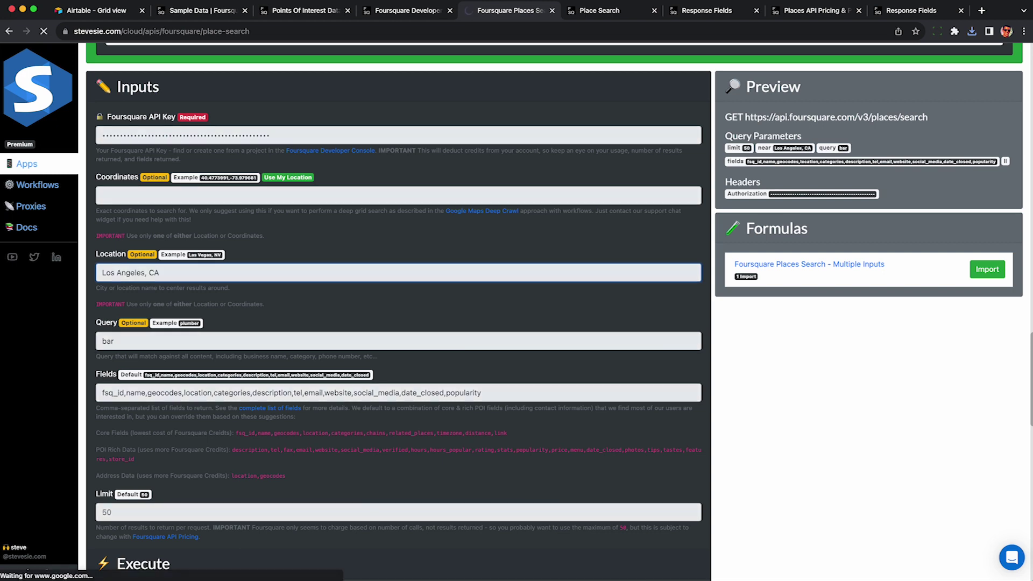
{"action": "scroll", "coordinate": [355, 312], "scroll_direction": "down", "scroll_amount": 5}
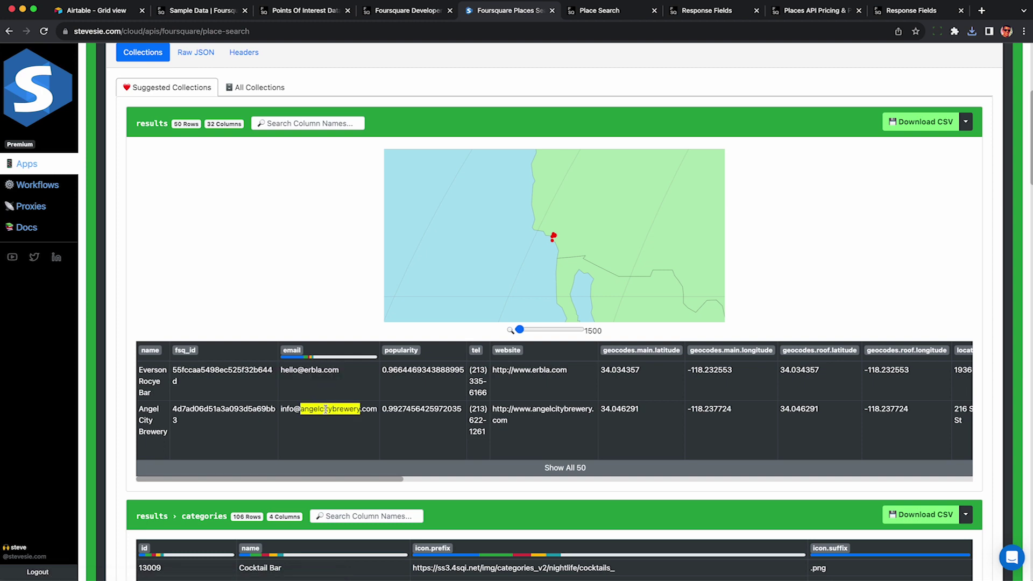
Download the Los Angeles bar results as CSV and select the 'bar' query for replacement
{"action": "left_click", "coordinate": [339, 416]}
{"action": "left_click", "coordinate": [916, 128]}
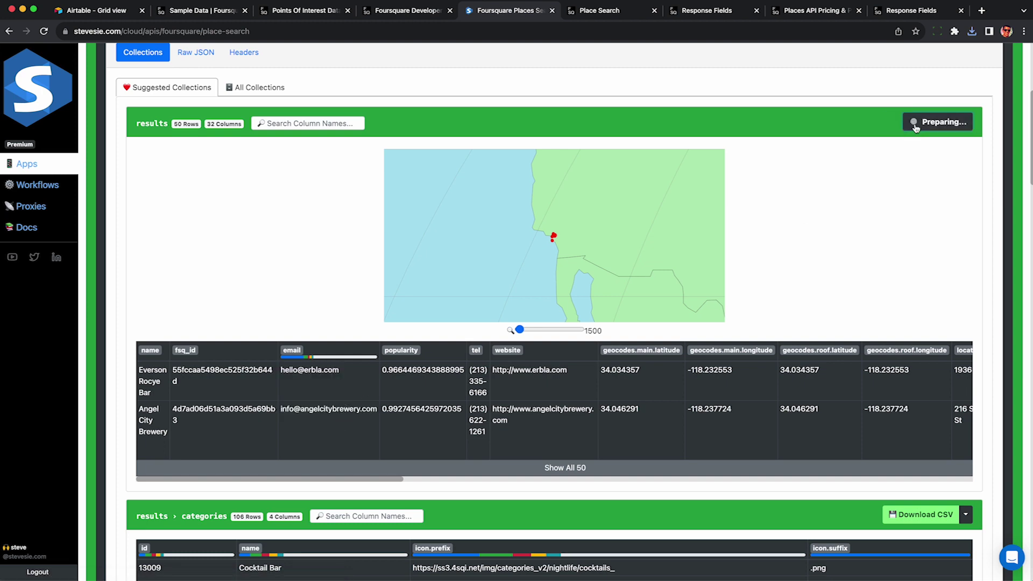
{"action": "scroll", "coordinate": [832, 203], "scroll_direction": "down", "scroll_amount": 20}
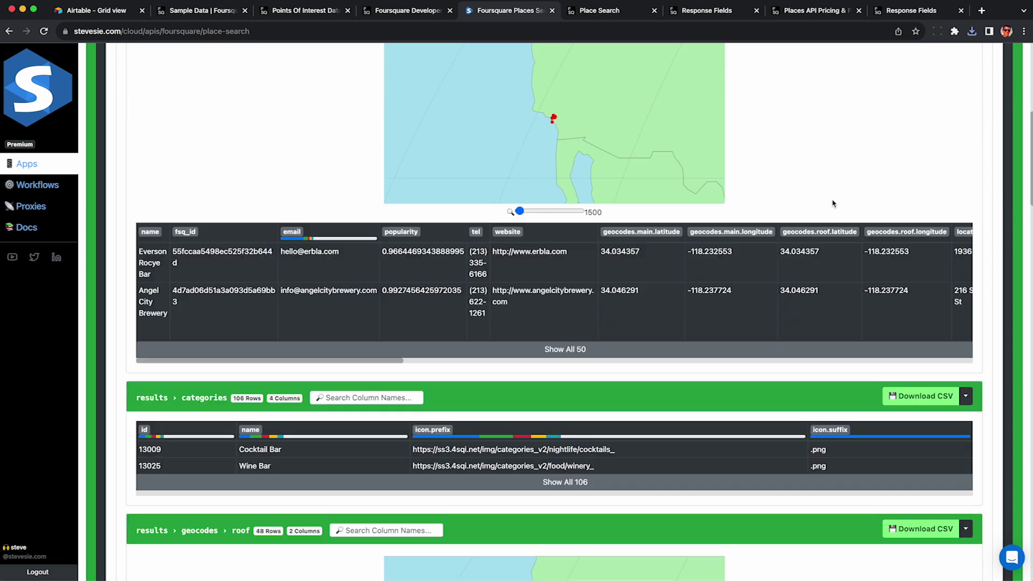
{"action": "scroll", "coordinate": [833, 203], "scroll_direction": "down", "scroll_amount": 3}
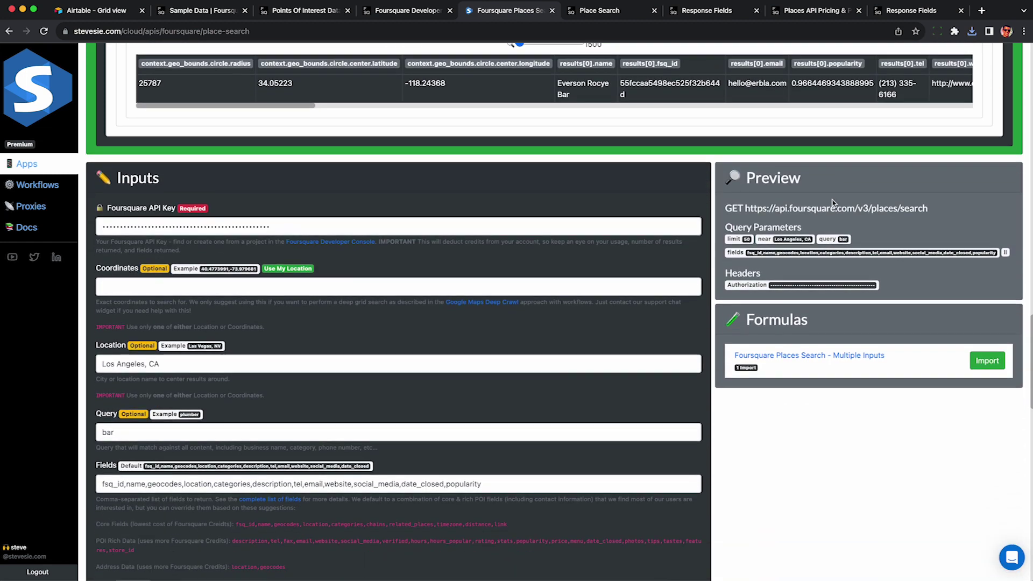
{"action": "double_click", "coordinate": [252, 333]}
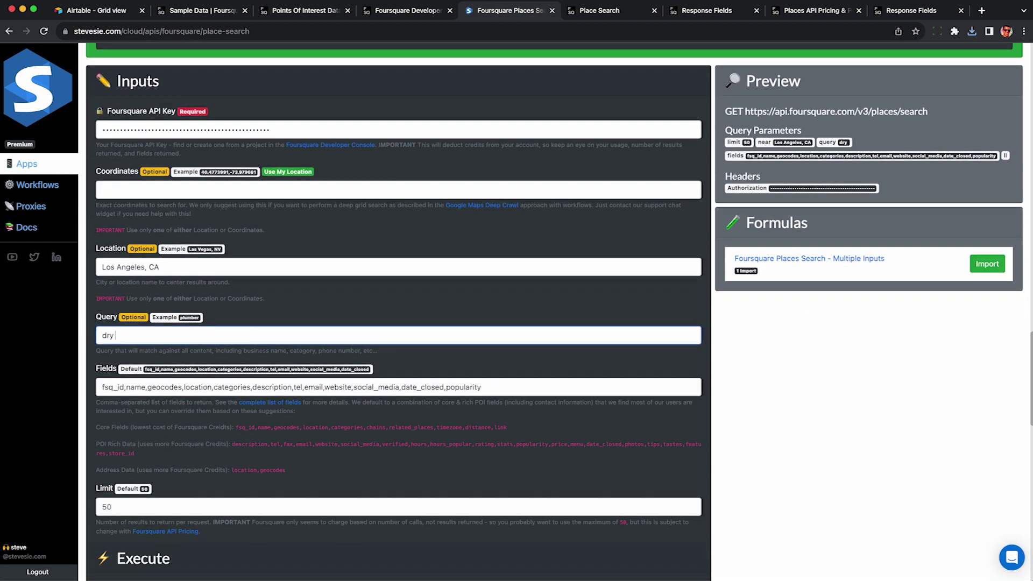
Run a new search with the query 'dry cleaner'
{"action": "type", "text": "dry cleaner"}
{"action": "key", "text": "Return"}
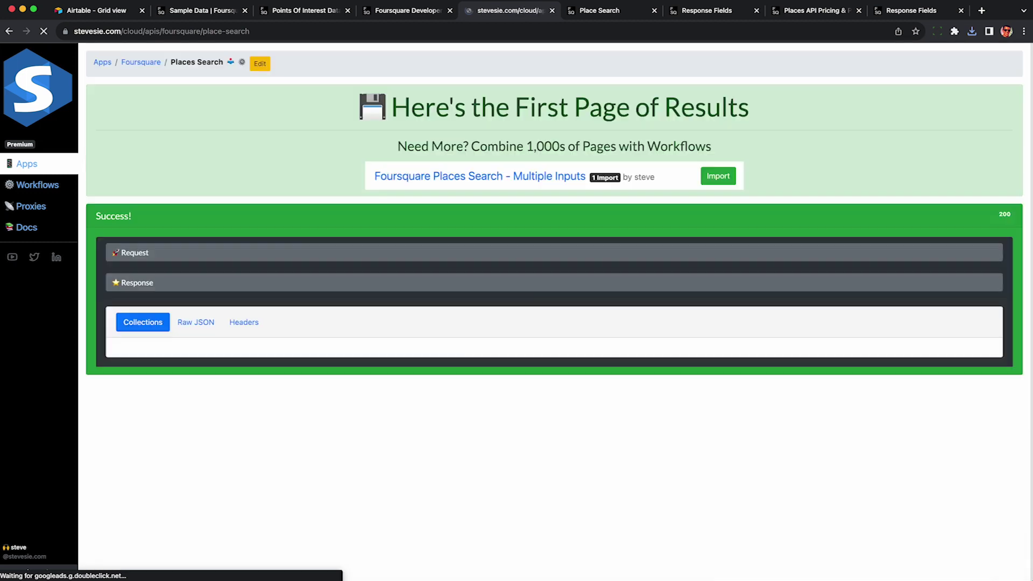
{"action": "scroll", "coordinate": [362, 325], "scroll_direction": "down", "scroll_amount": 7}
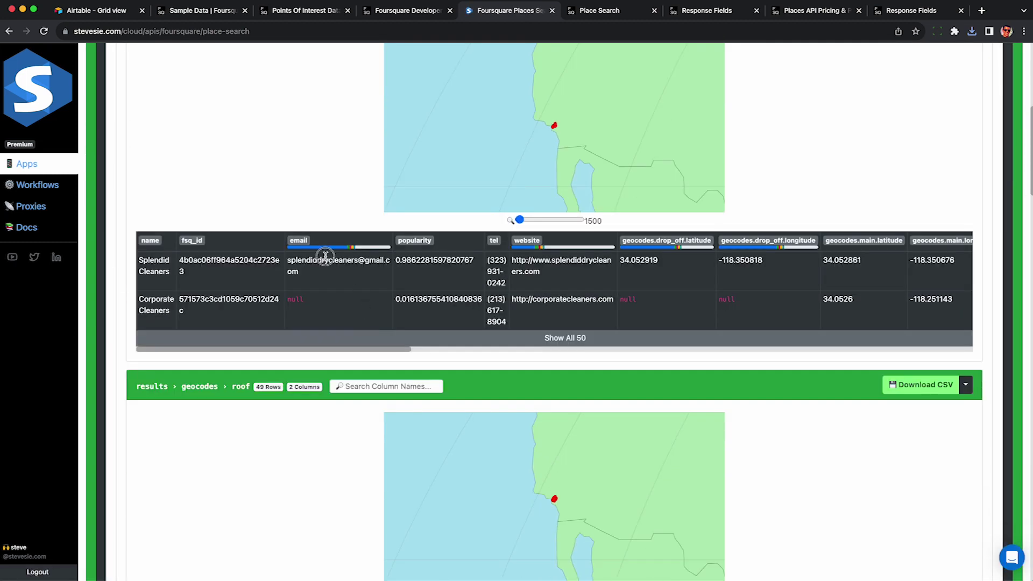
Expand the table to all 50 dry cleaner results and highlight sample business emails
{"action": "left_click_drag", "start_coordinate": [287, 260], "coordinate": [332, 277]}
{"action": "left_click", "coordinate": [347, 338]}
{"action": "scroll", "coordinate": [346, 323], "scroll_direction": "down", "scroll_amount": 1}
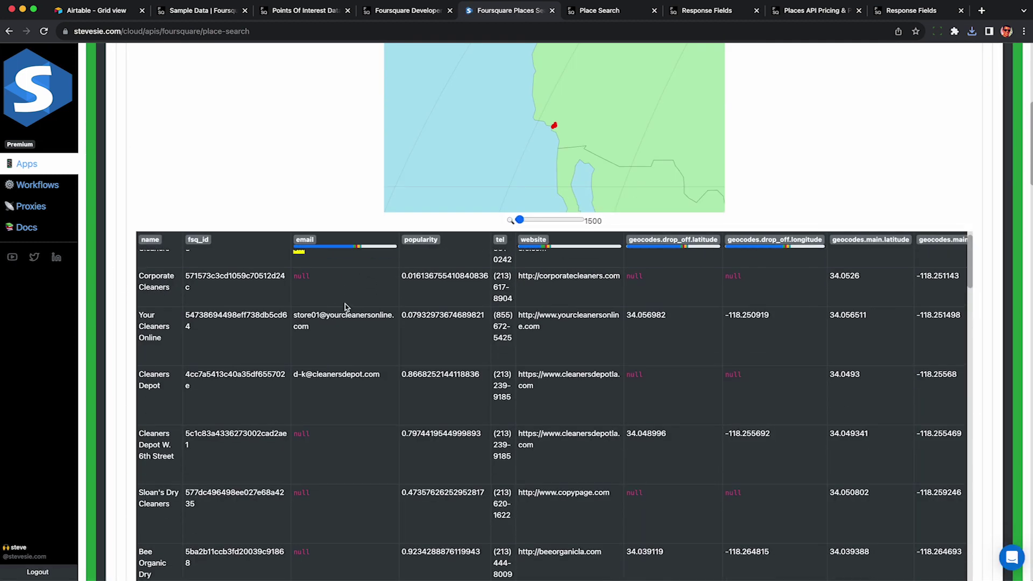
{"action": "triple_click", "coordinate": [346, 315]}
{"action": "triple_click", "coordinate": [347, 371]}
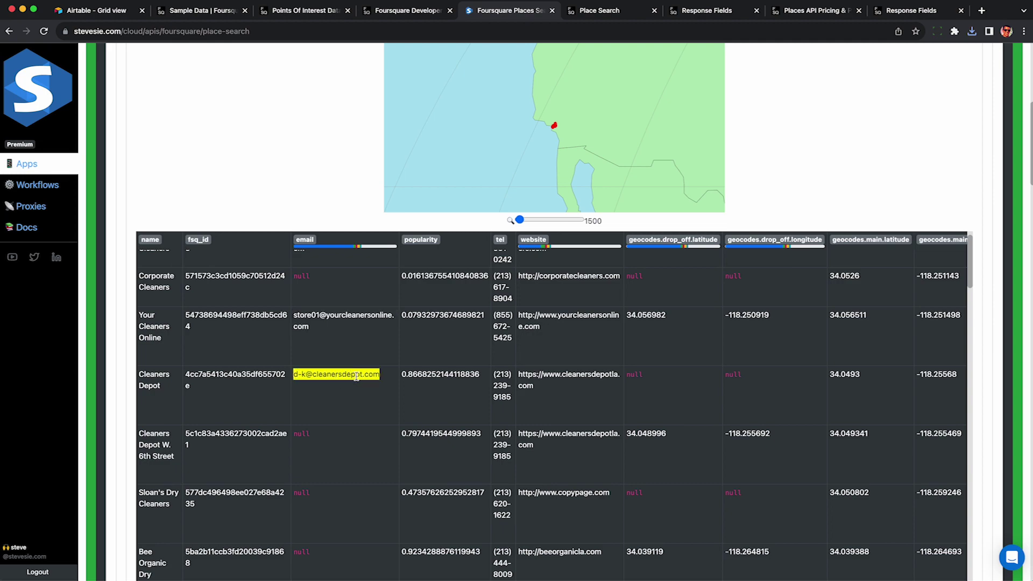
{"action": "scroll", "coordinate": [356, 377], "scroll_direction": "down", "scroll_amount": 6}
{"action": "scroll", "coordinate": [355, 380], "scroll_direction": "down", "scroll_amount": 20}
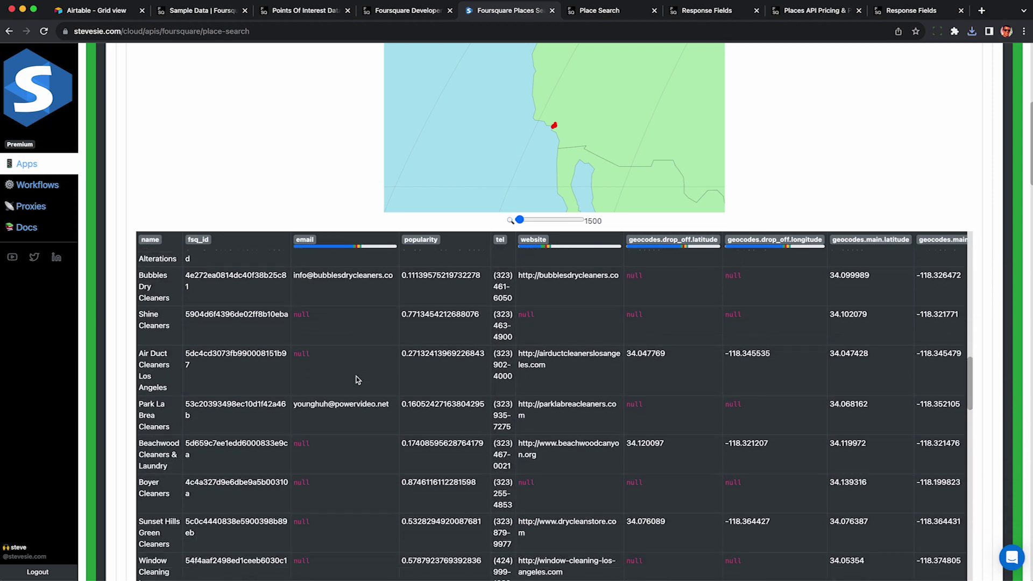
{"action": "scroll", "coordinate": [317, 154], "scroll_direction": "up", "scroll_amount": 4}
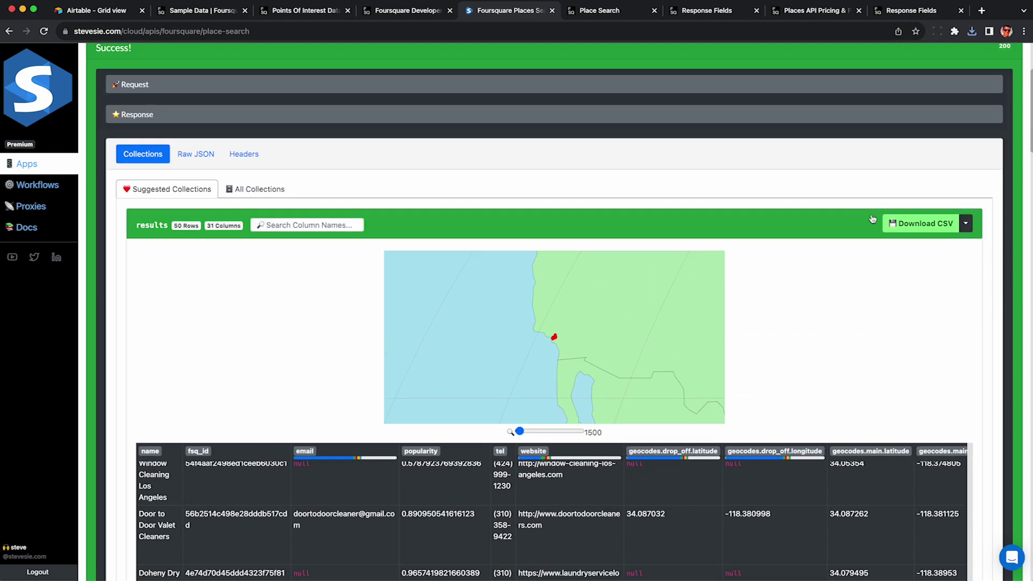
Download the dry cleaner results table as a CSV file
{"action": "left_click", "coordinate": [933, 223]}
{"action": "scroll", "coordinate": [812, 279], "scroll_direction": "up", "scroll_amount": 2}
{"action": "scroll", "coordinate": [812, 280], "scroll_direction": "up", "scroll_amount": 2}
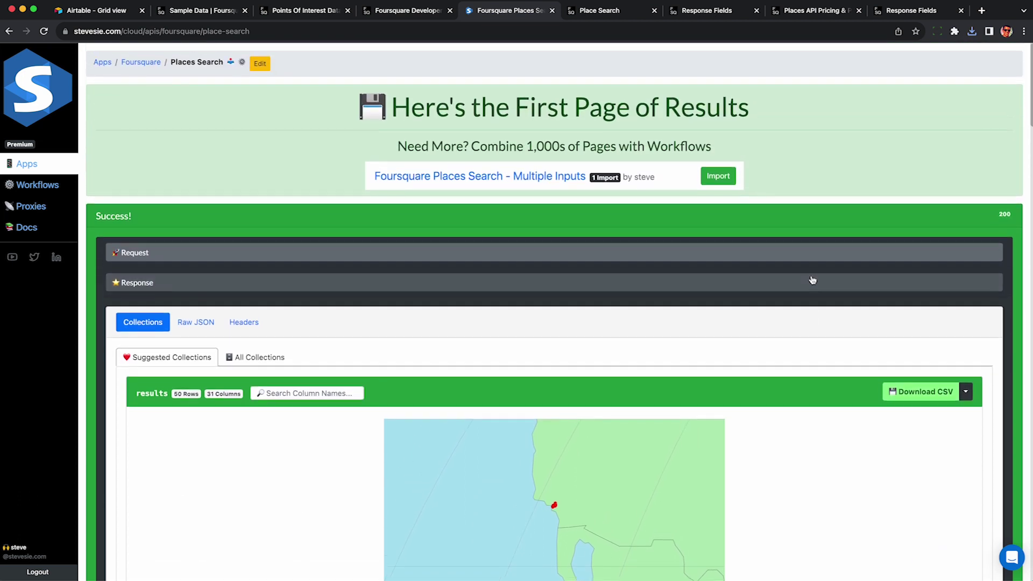
Import the Foursquare Places Search - Multiple Inputs workflow from the Need More? banner
{"action": "left_click_drag", "start_coordinate": [399, 148], "coordinate": [721, 145]}
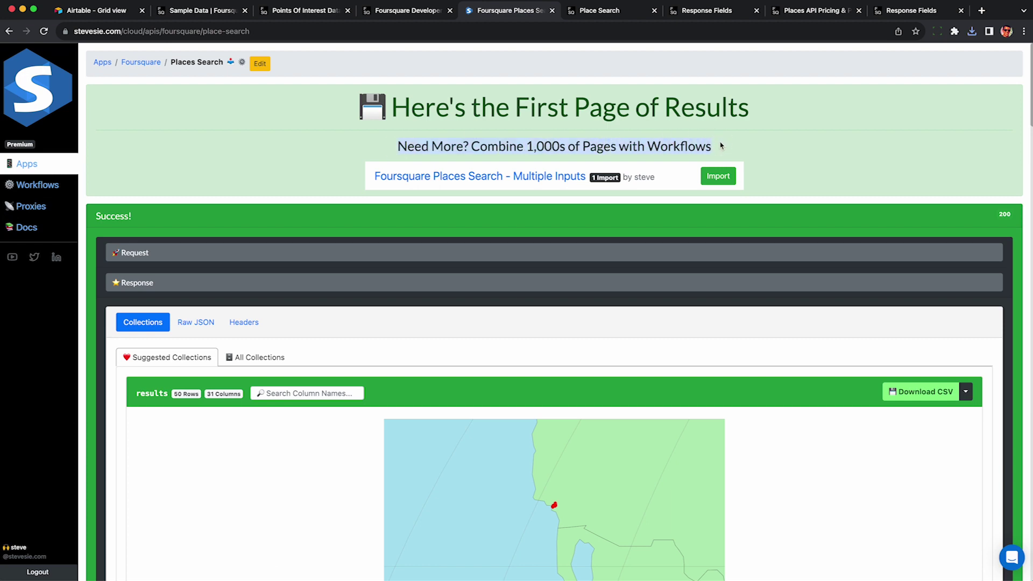
{"action": "left_click", "coordinate": [721, 145]}
{"action": "left_click", "coordinate": [718, 177]}
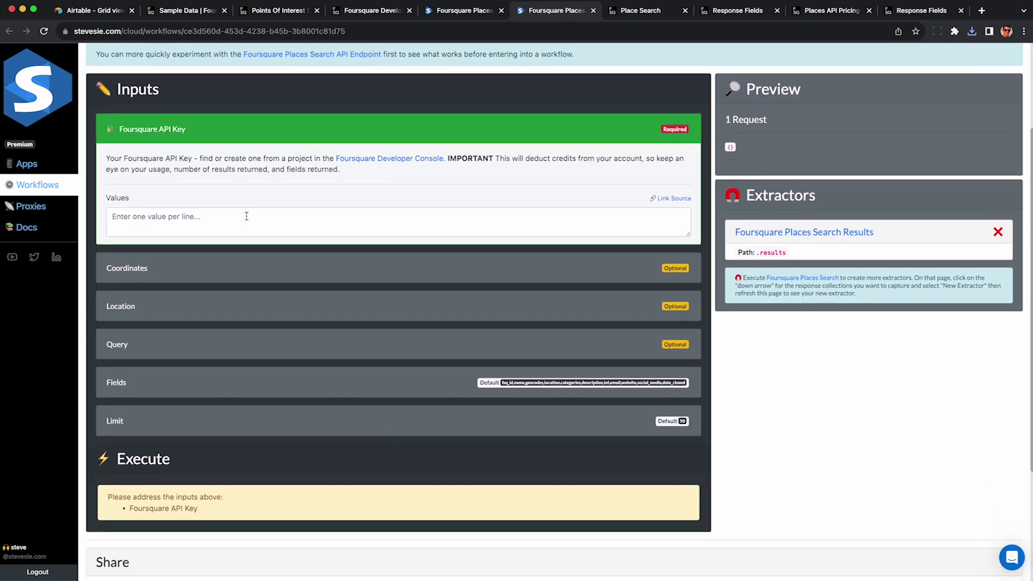
Paste the API key and enter locations Las Vegas, NV and New York, NY
{"action": "key", "text": "super+v"}
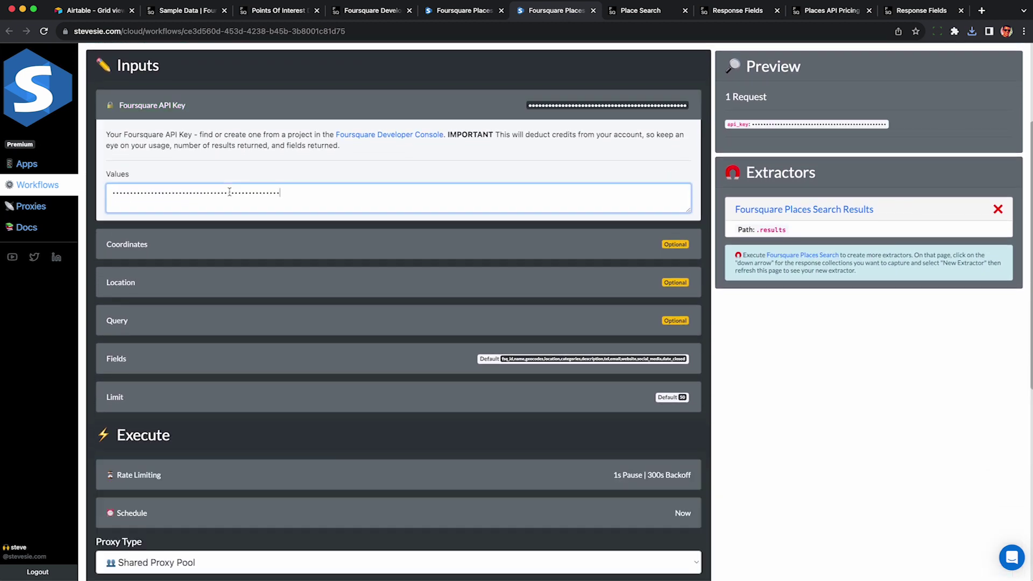
{"action": "left_click", "coordinate": [134, 281]}
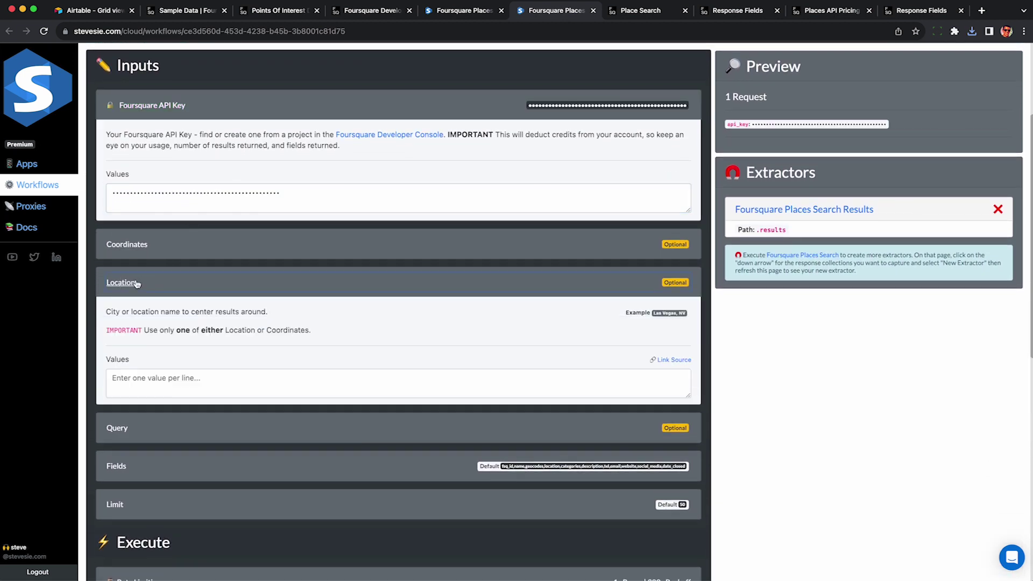
{"action": "left_click", "coordinate": [149, 378]}
{"action": "type", "text": "Las Ve"}
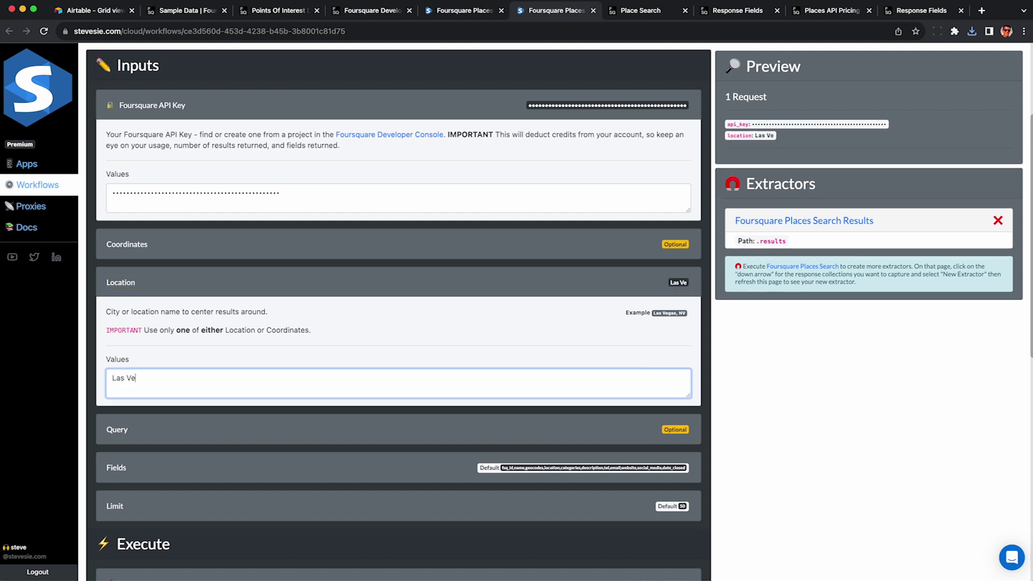
{"action": "type", "text": "gas, NV"}
{"action": "key", "text": "Return"}
{"action": "type", "text": "New York, NY"}
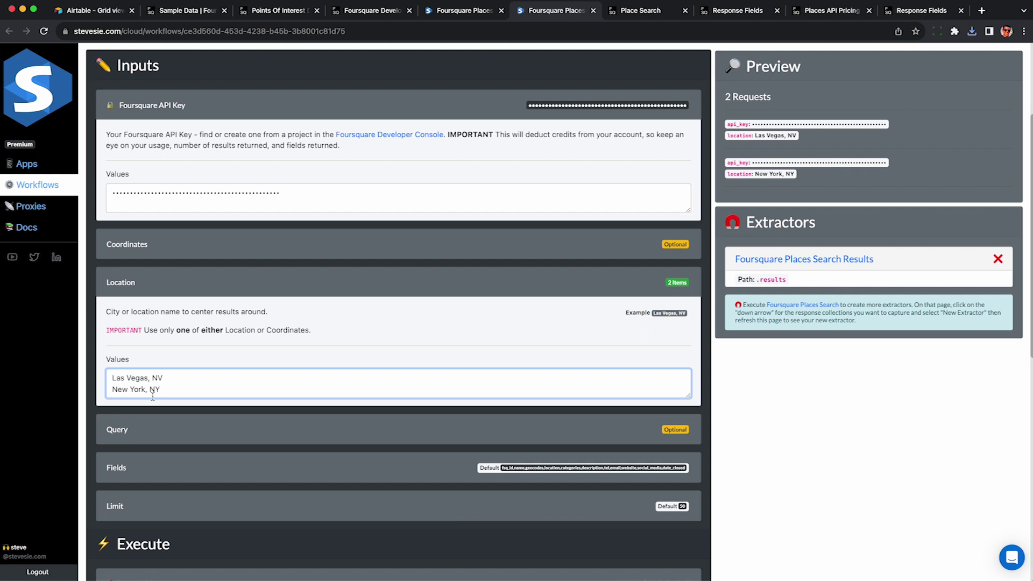
{"action": "scroll", "coordinate": [153, 396], "scroll_direction": "down", "scroll_amount": 3}
Enter the search queries 'bar' and 'liquor store' in the Query input
{"action": "left_click", "coordinate": [118, 351]}
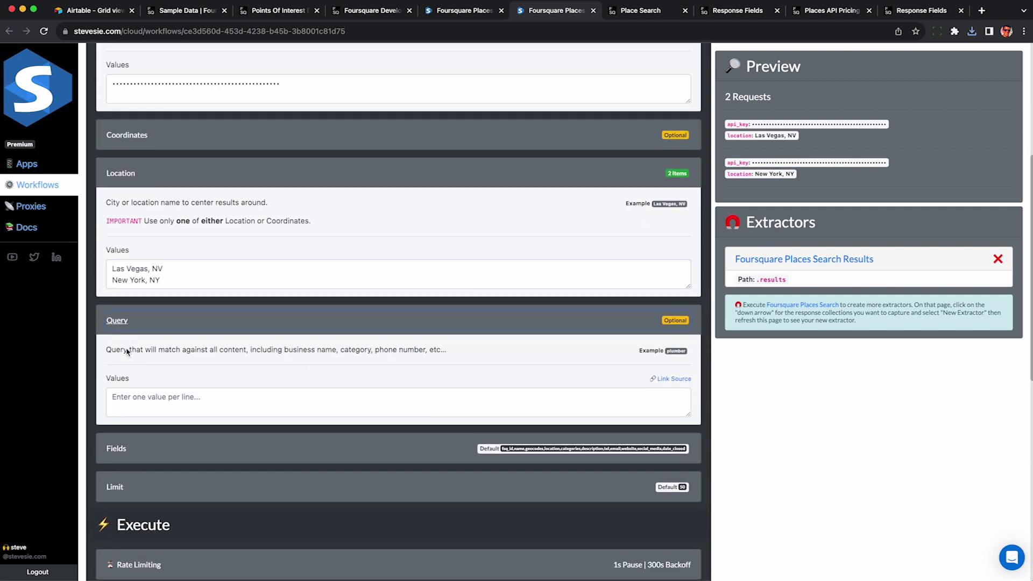
{"action": "scroll", "coordinate": [129, 351], "scroll_direction": "down", "scroll_amount": 2}
{"action": "left_click", "coordinate": [154, 339]}
{"action": "type", "text": "ba"}
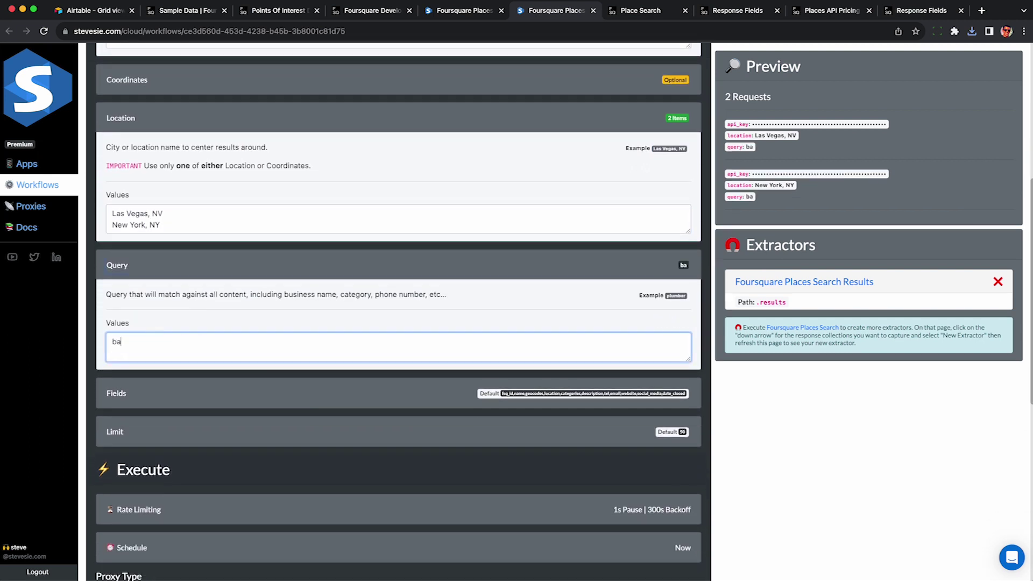
{"action": "type", "text": "r"}
{"action": "key", "text": "Return"}
{"action": "type", "text": "liquor"}
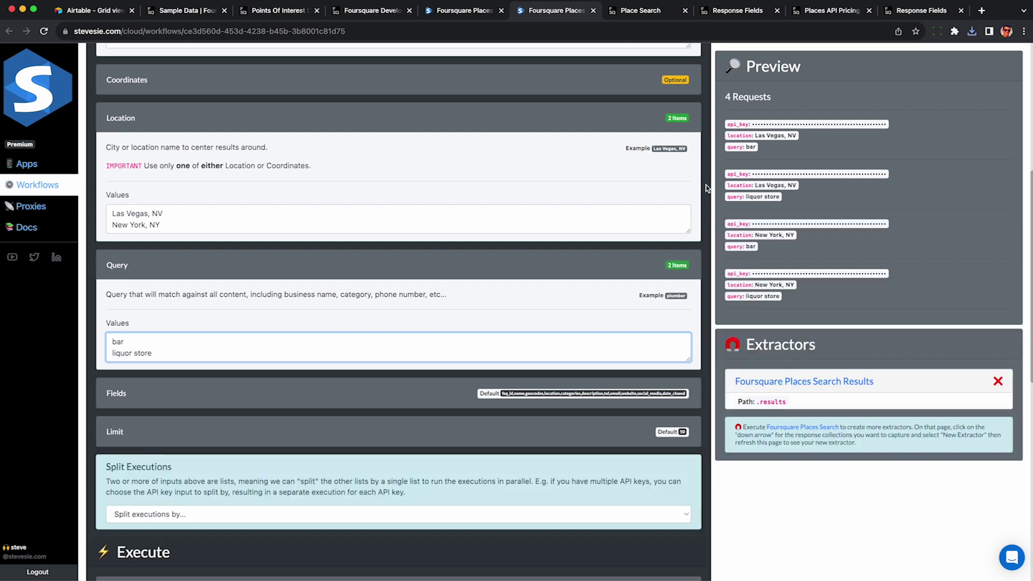
Review the request preview: request count, liquor and New York requests, and .results extractor path
{"action": "triple_click", "coordinate": [768, 99]}
{"action": "left_click", "coordinate": [768, 149]}
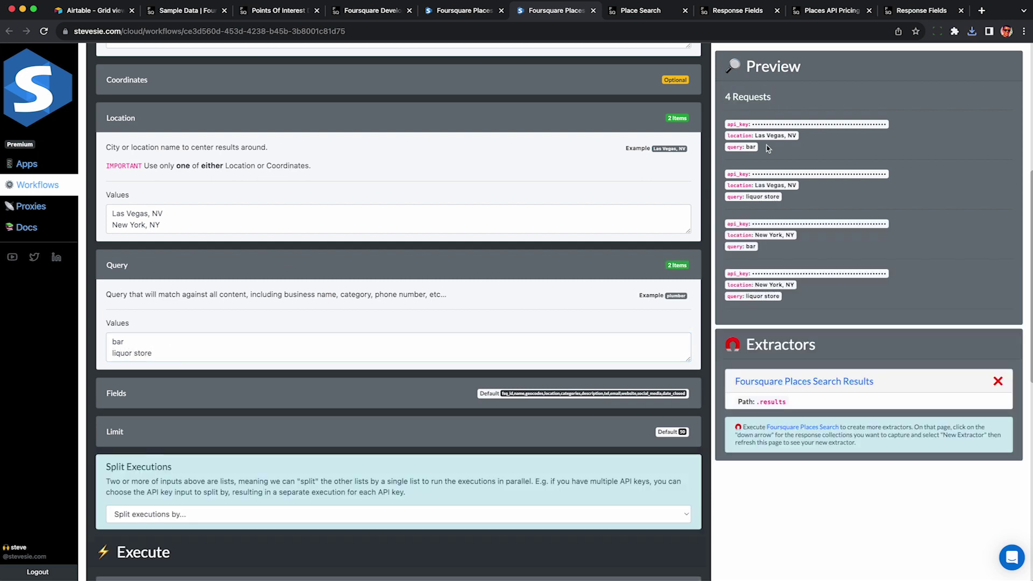
{"action": "double_click", "coordinate": [754, 197]}
{"action": "left_click", "coordinate": [755, 246]}
{"action": "left_click", "coordinate": [770, 296]}
{"action": "left_click_drag", "start_coordinate": [756, 402], "coordinate": [792, 407]}
{"action": "scroll", "coordinate": [426, 356], "scroll_direction": "down", "scroll_amount": 3}
Leave the Fields input at its default fields and scroll down to run the workflow
{"action": "left_click", "coordinate": [316, 259]}
{"action": "scroll", "coordinate": [323, 253], "scroll_direction": "down", "scroll_amount": 3}
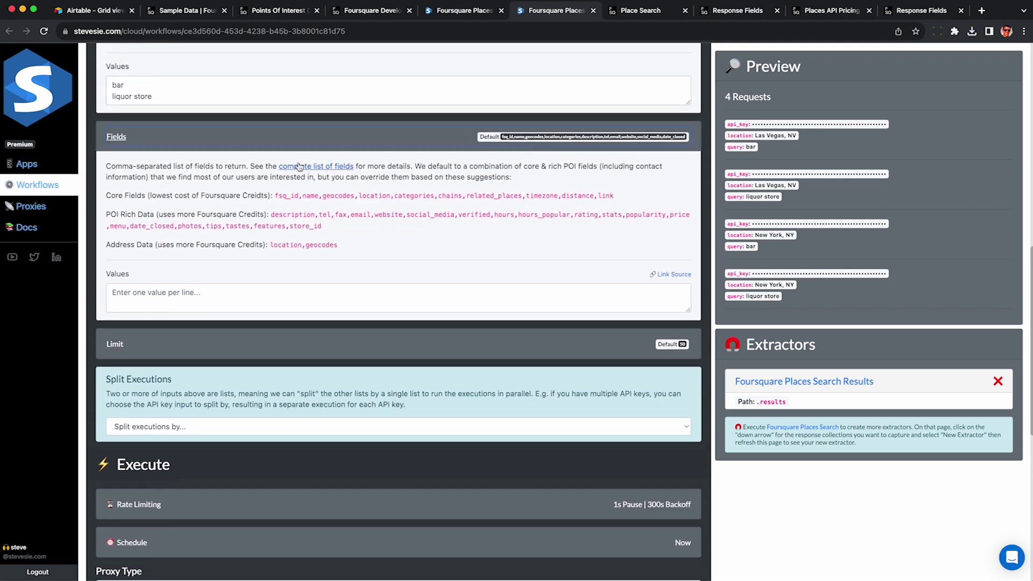
{"action": "left_click", "coordinate": [304, 288]}
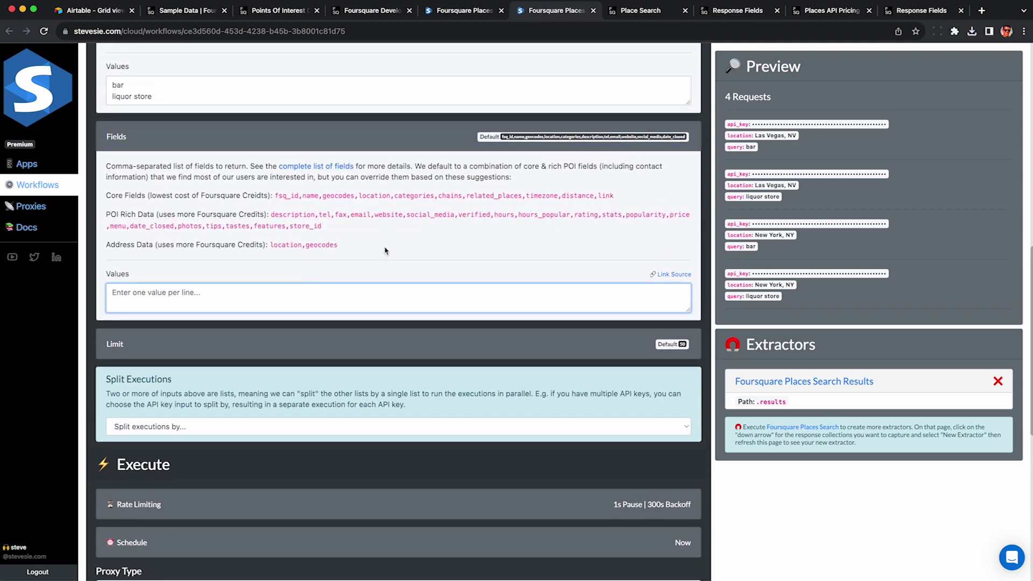
{"action": "left_click", "coordinate": [423, 141]}
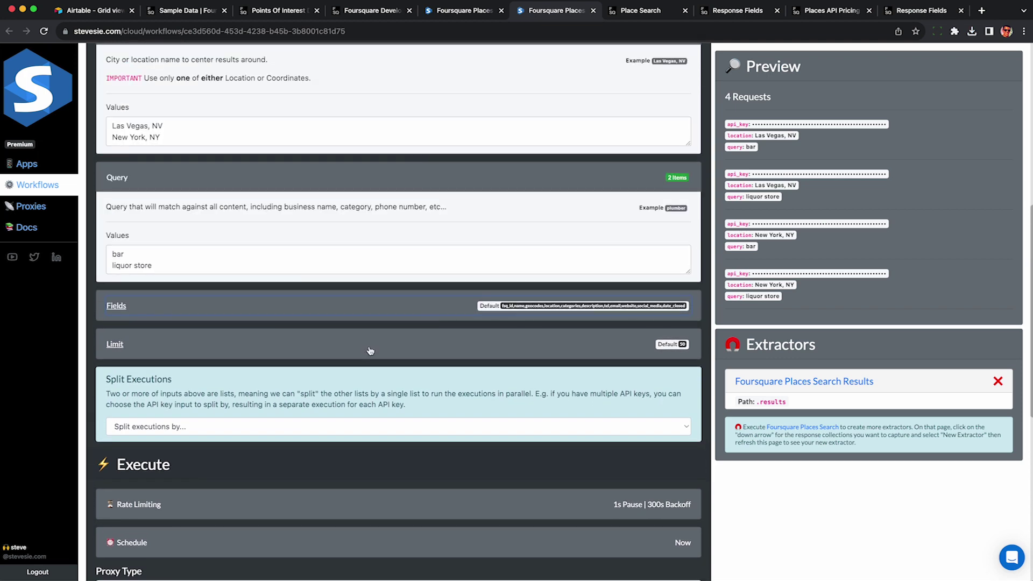
{"action": "scroll", "coordinate": [361, 382], "scroll_direction": "down", "scroll_amount": 5}
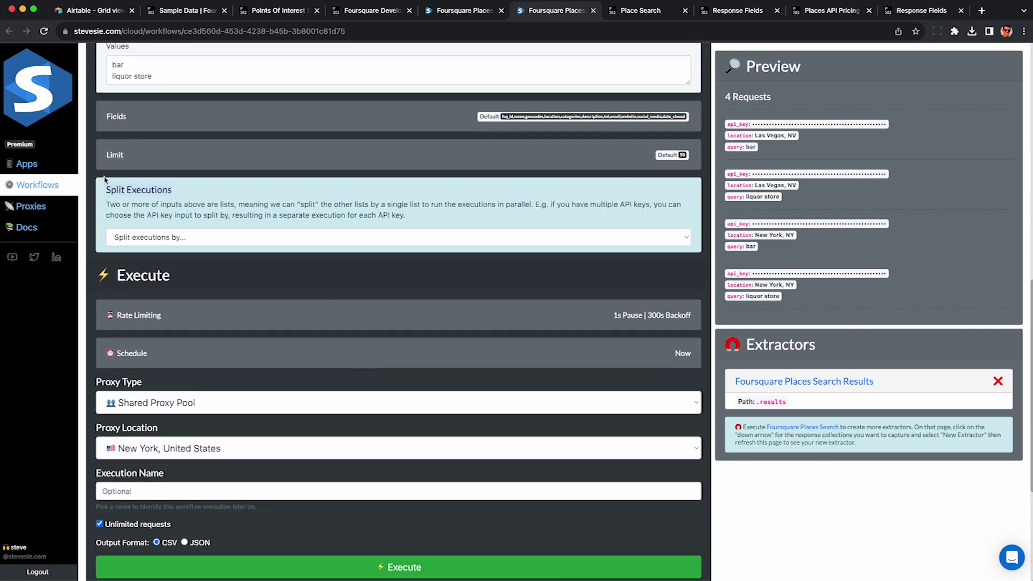
{"action": "scroll", "coordinate": [208, 212], "scroll_direction": "down", "scroll_amount": 2}
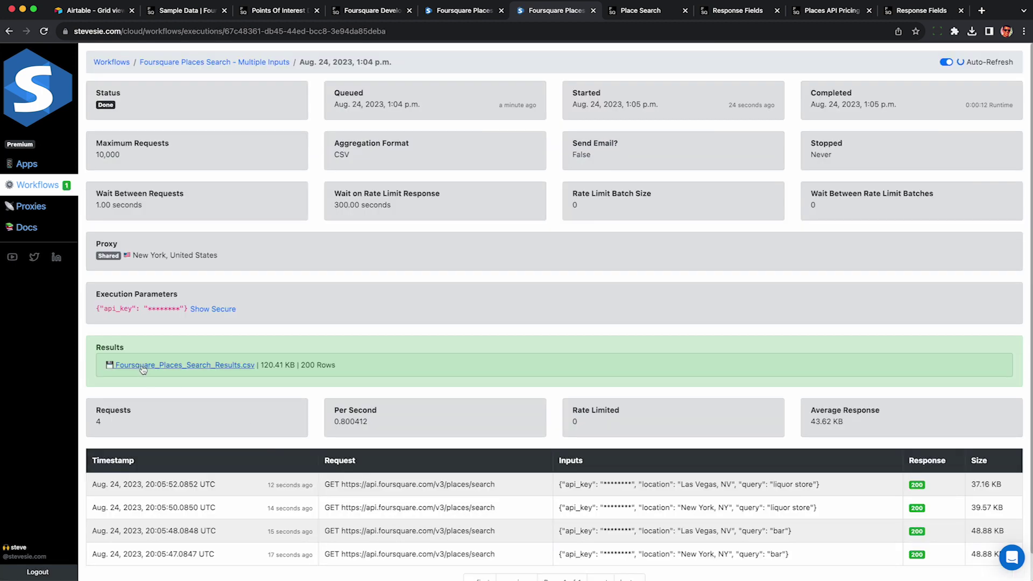
Open the results CSV in Excel and inspect the query, name and email columns
{"action": "left_click", "coordinate": [174, 365]}
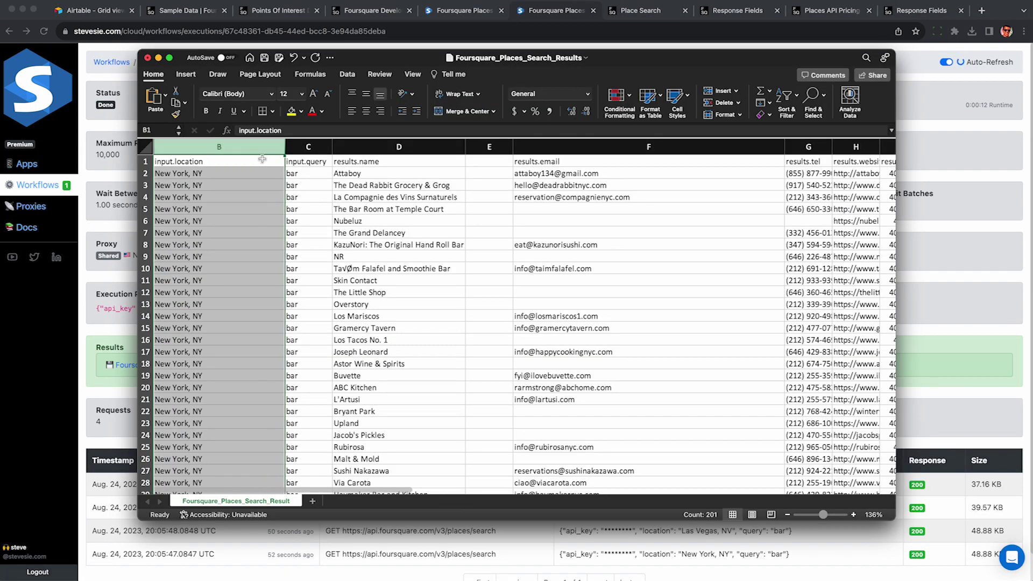
{"action": "left_click", "coordinate": [309, 147]}
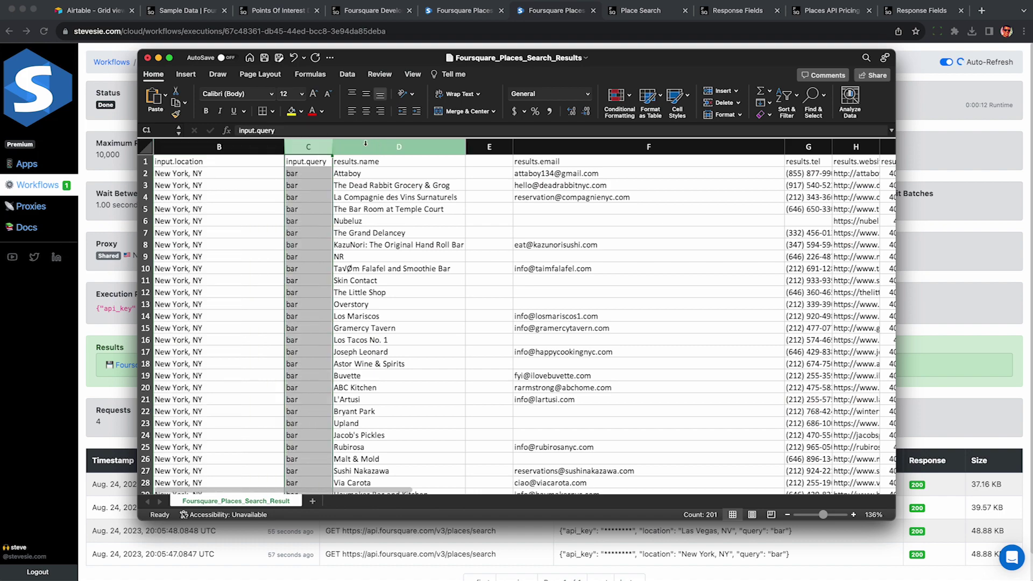
{"action": "left_click", "coordinate": [380, 146]}
{"action": "left_click", "coordinate": [574, 147]}
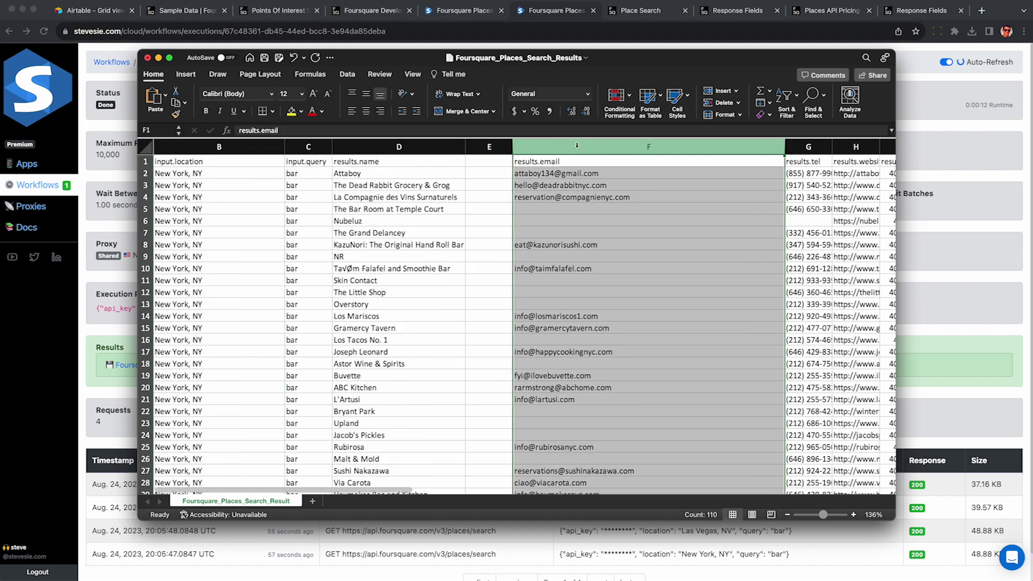
{"action": "scroll", "coordinate": [675, 229], "scroll_direction": "down", "scroll_amount": 10}
{"action": "scroll", "coordinate": [676, 229], "scroll_direction": "down", "scroll_amount": 20}
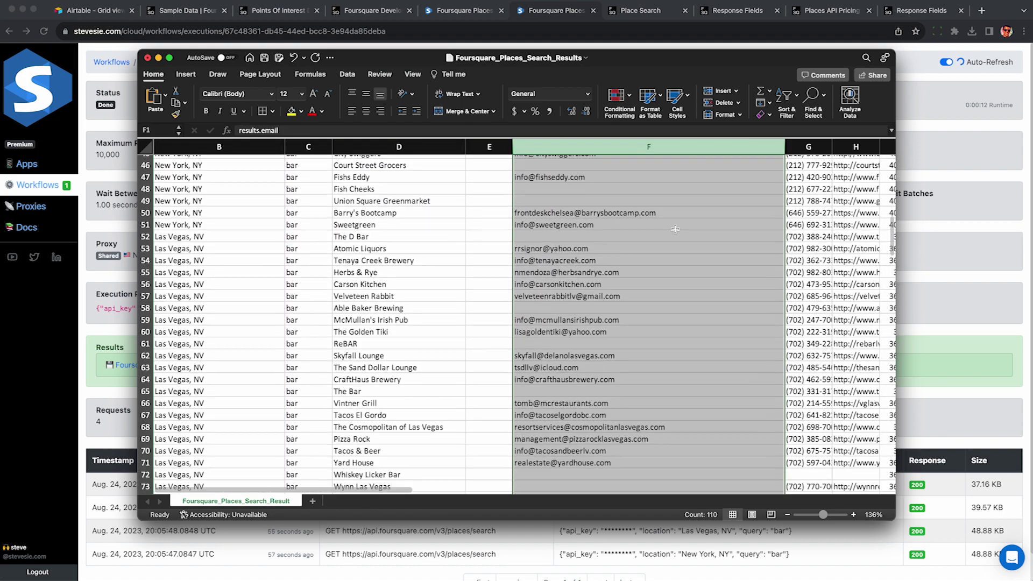
{"action": "scroll", "coordinate": [676, 229], "scroll_direction": "down", "scroll_amount": 20}
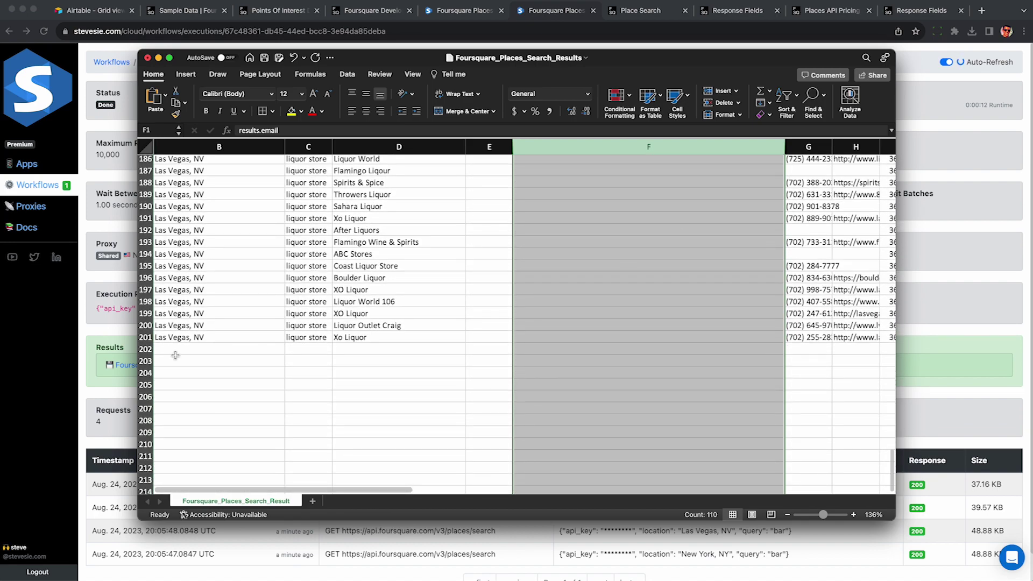
{"action": "scroll", "coordinate": [436, 330], "scroll_direction": "up", "scroll_amount": 20}
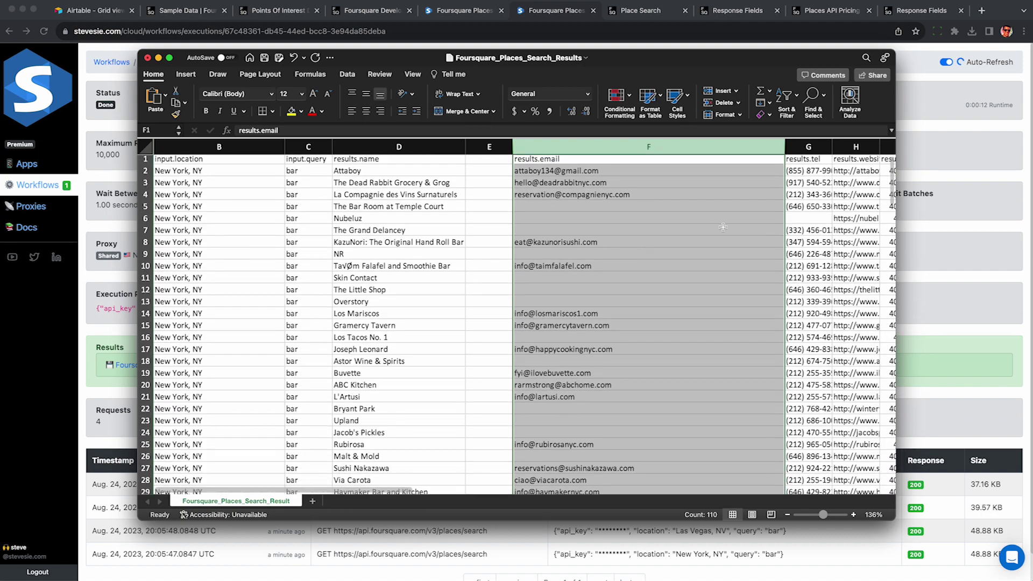
Widen column G for full phone numbers and column H for full website URLs
{"action": "scroll", "coordinate": [723, 227], "scroll_direction": "right", "scroll_amount": 10}
{"action": "scroll", "coordinate": [724, 227], "scroll_direction": "right", "scroll_amount": 2}
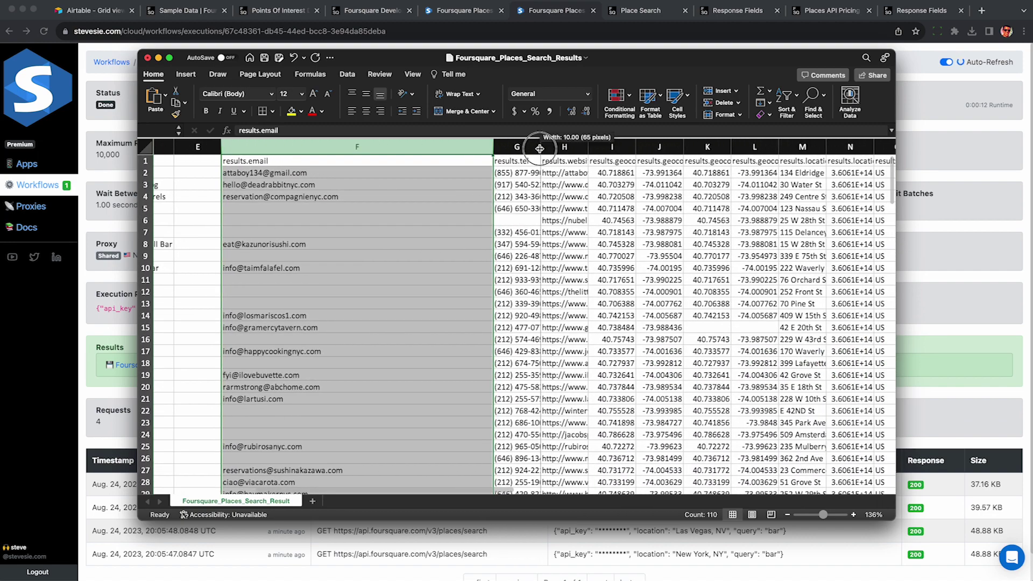
{"action": "left_click_drag", "start_coordinate": [540, 148], "coordinate": [690, 147]}
{"action": "scroll", "coordinate": [595, 163], "scroll_direction": "right", "scroll_amount": 2}
{"action": "left_click", "coordinate": [609, 144]}
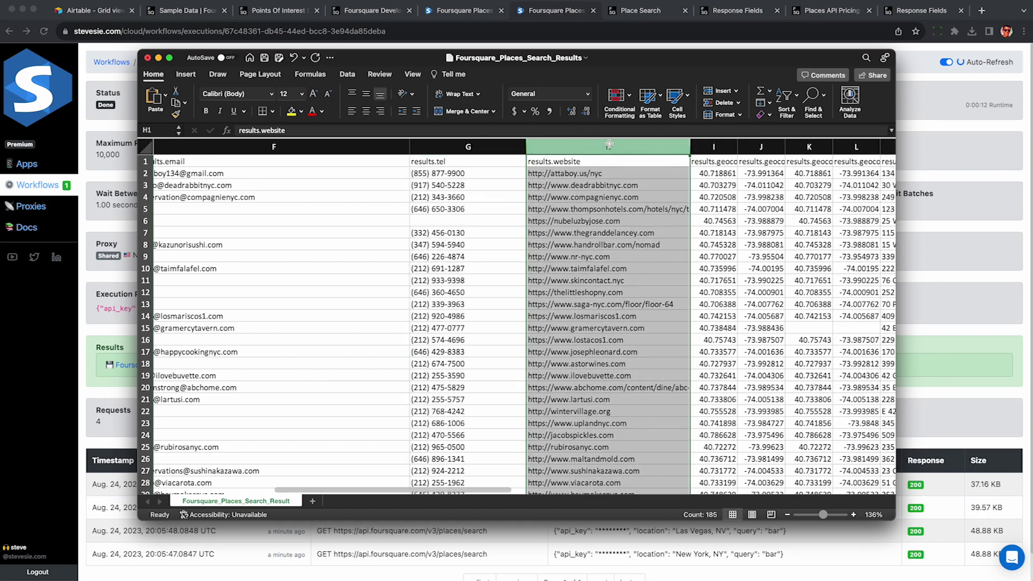
{"action": "scroll", "coordinate": [640, 243], "scroll_direction": "down", "scroll_amount": 20}
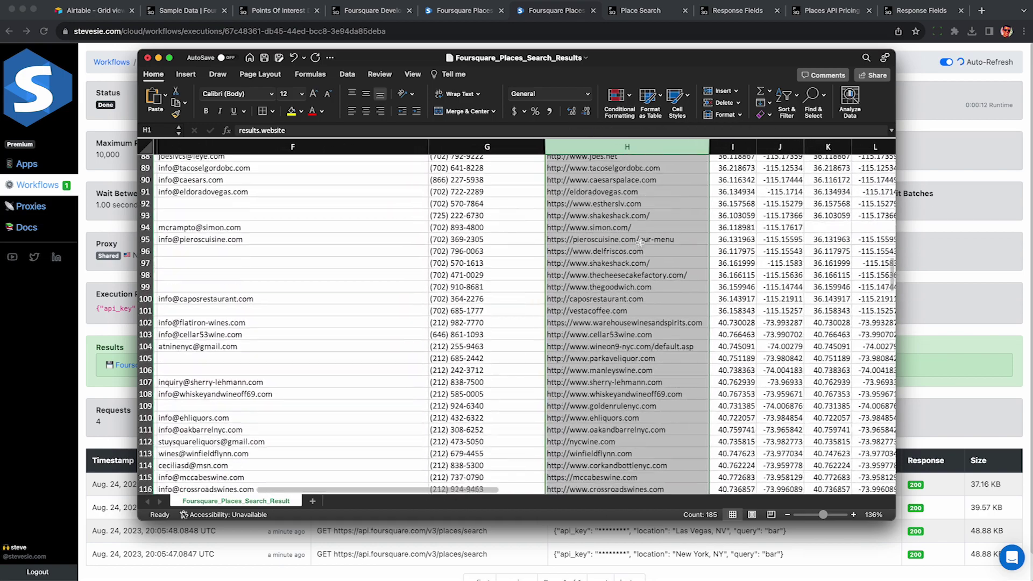
{"action": "scroll", "coordinate": [640, 243], "scroll_direction": "down", "scroll_amount": 10}
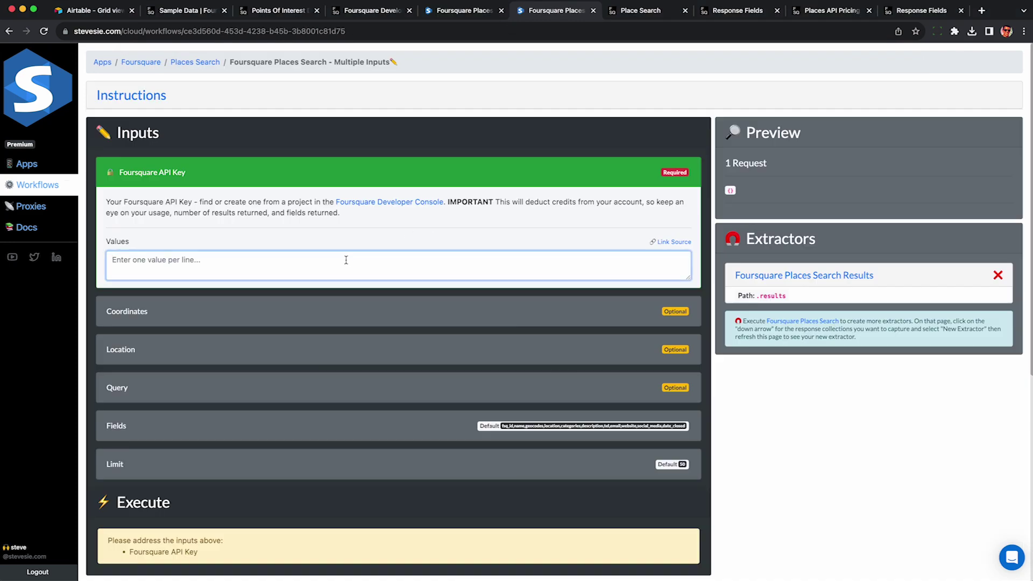
Paste the Foursquare API key into the workflow, expand Coordinates, and scroll to the guide's step 1
{"action": "key", "text": "super+v"}
{"action": "left_click", "coordinate": [250, 318]}
{"action": "scroll", "coordinate": [251, 318], "scroll_direction": "down", "scroll_amount": 2}
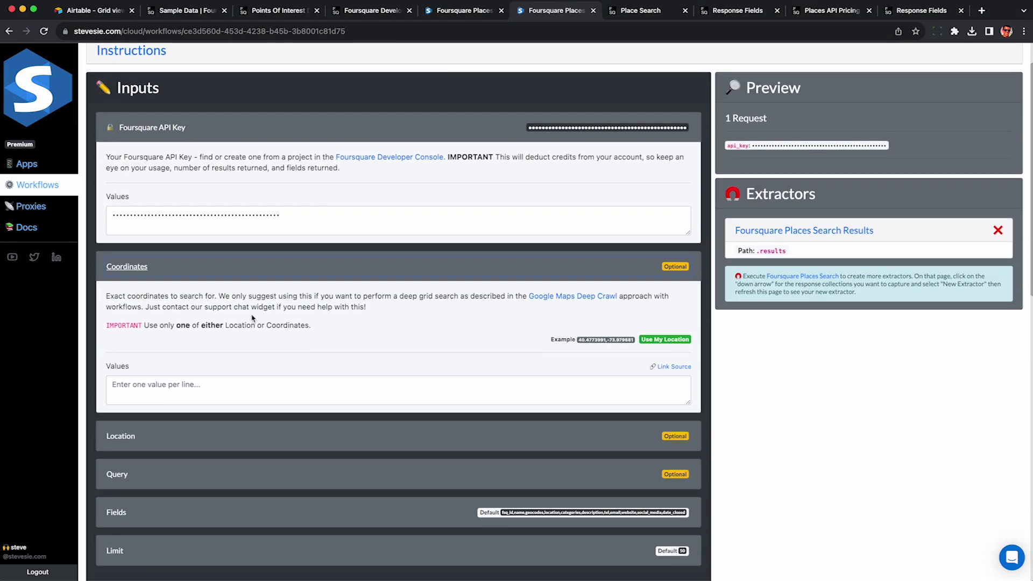
{"action": "scroll", "coordinate": [235, 323], "scroll_direction": "down", "scroll_amount": 2}
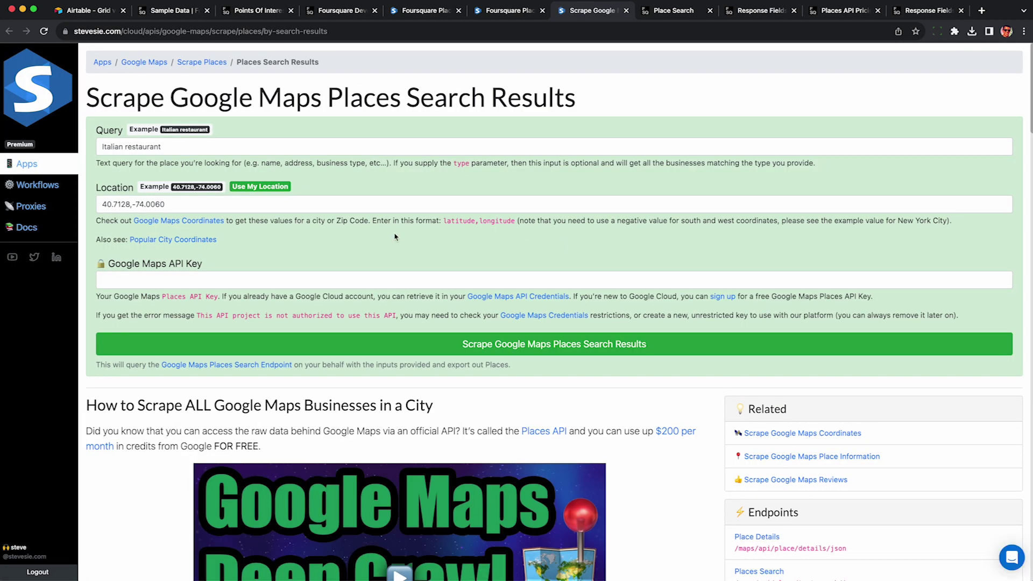
{"action": "scroll", "coordinate": [350, 222], "scroll_direction": "down", "scroll_amount": 12}
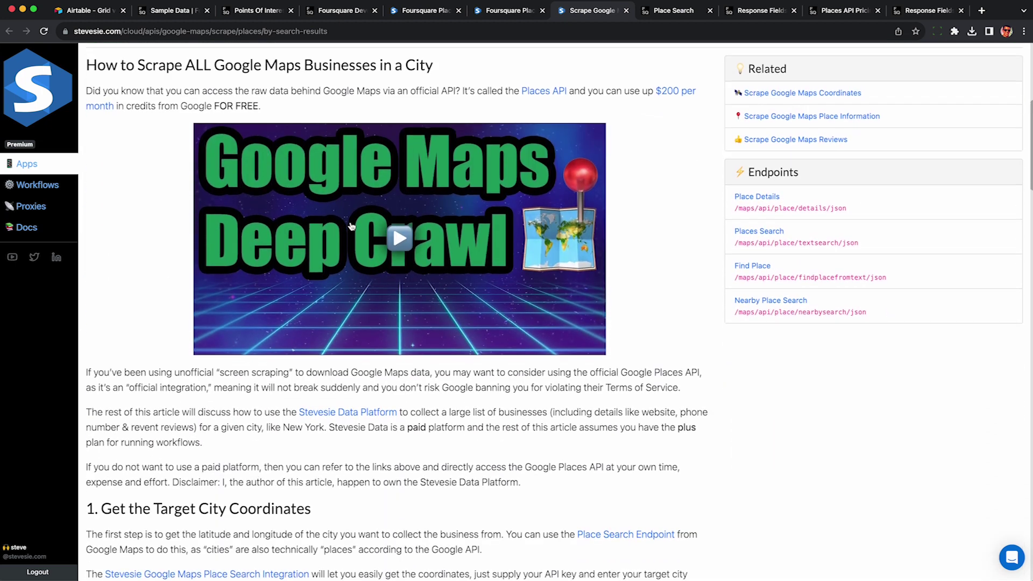
{"action": "scroll", "coordinate": [351, 226], "scroll_direction": "down", "scroll_amount": 9}
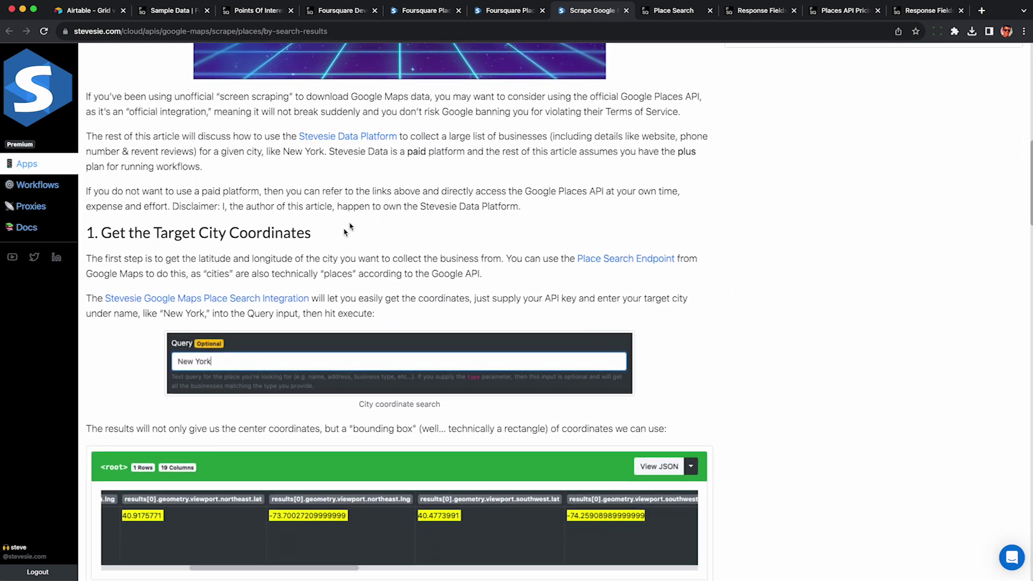
Open the Google Maps Place Search integration and return to its search form
{"action": "left_click", "coordinate": [248, 300]}
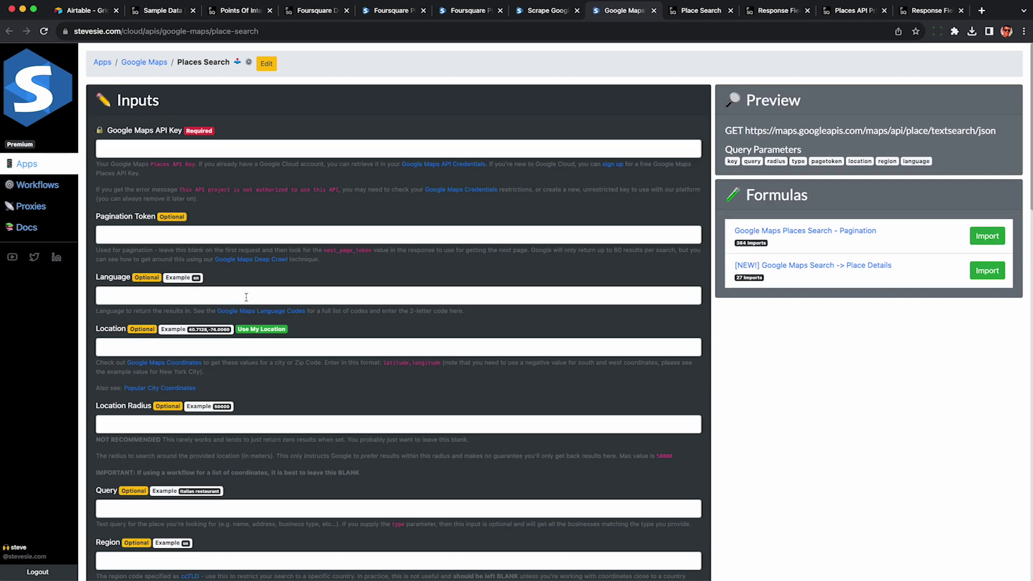
{"action": "left_click_drag", "start_coordinate": [178, 64], "coordinate": [222, 64]}
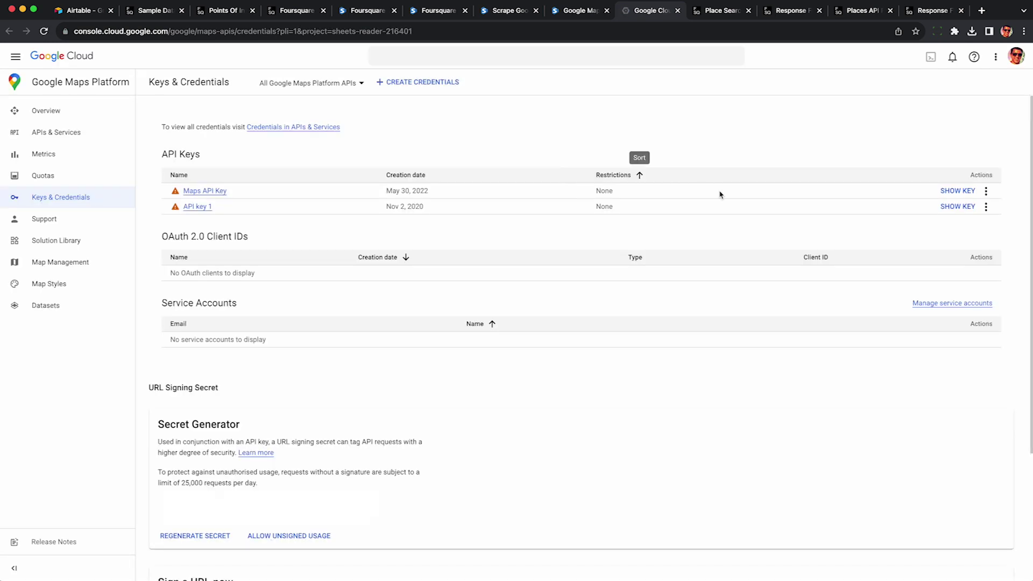
{"action": "key", "text": "ctrl+shift+Tab"}
{"action": "scroll", "coordinate": [242, 170], "scroll_direction": "down", "scroll_amount": 4}
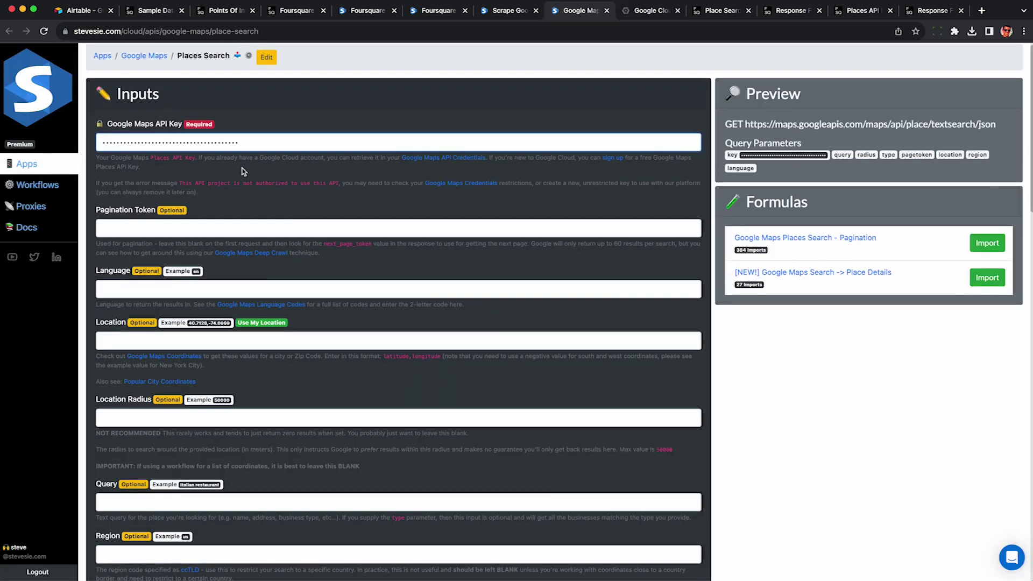
{"action": "scroll", "coordinate": [243, 172], "scroll_direction": "down", "scroll_amount": 5}
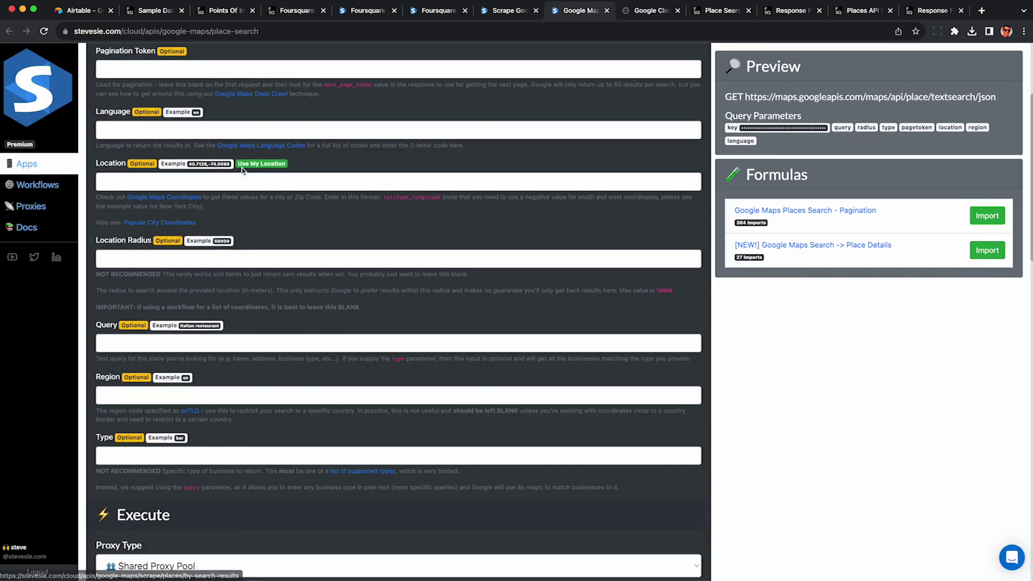
Run the Google Maps place search with the query 'Las Vegas'
{"action": "left_click", "coordinate": [203, 269]}
{"action": "type", "text": "Las Vegas"}
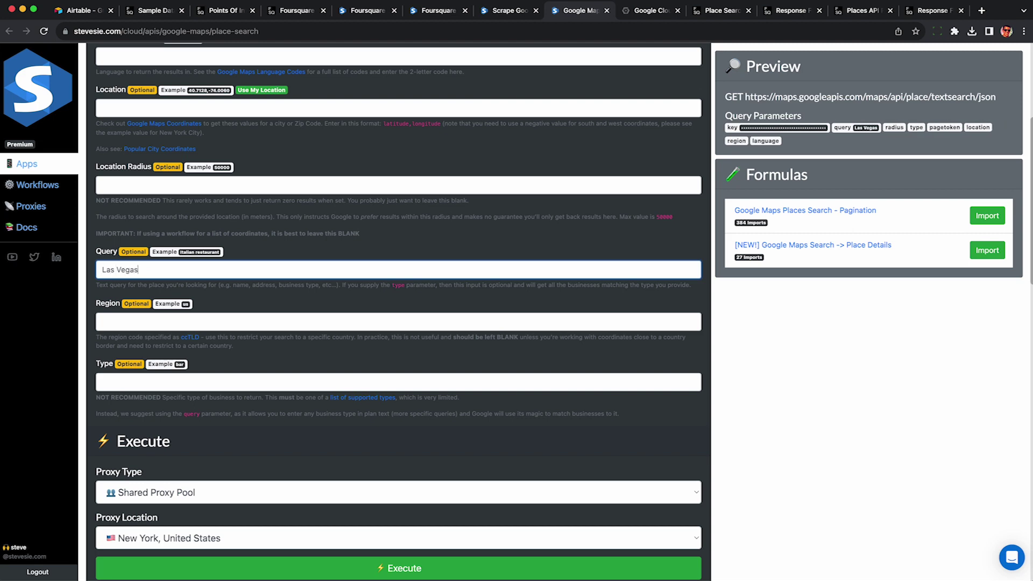
{"action": "key", "text": "Return"}
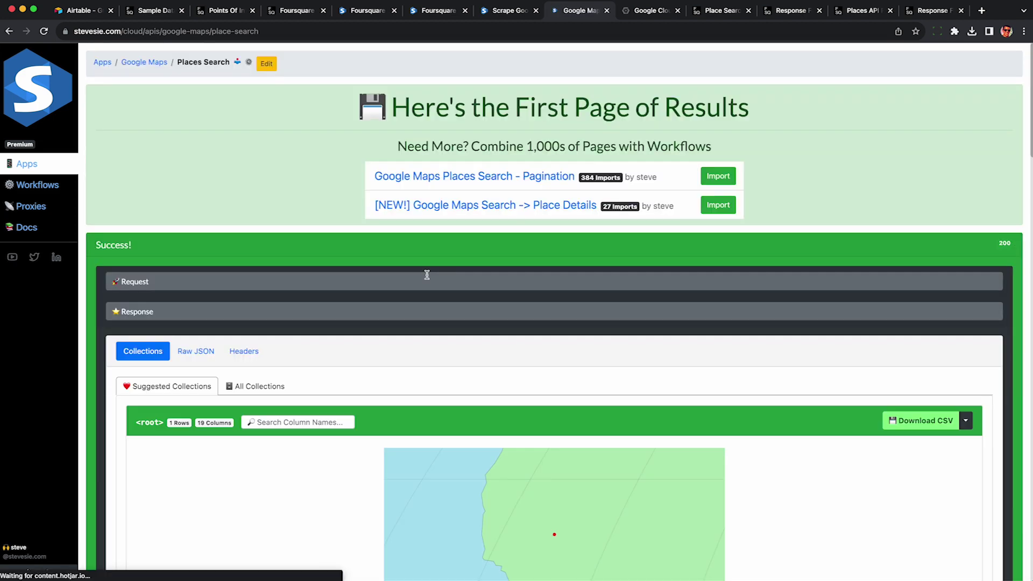
{"action": "scroll", "coordinate": [427, 275], "scroll_direction": "down", "scroll_amount": 5}
{"action": "scroll", "coordinate": [510, 341], "scroll_direction": "down", "scroll_amount": 1}
Read the Las Vegas bounding box: northeast 36.3/-114.95, southwest 35.95/-115.4
{"action": "scroll", "coordinate": [511, 343], "scroll_direction": "right", "scroll_amount": 10}
{"action": "scroll", "coordinate": [513, 345], "scroll_direction": "right", "scroll_amount": 10}
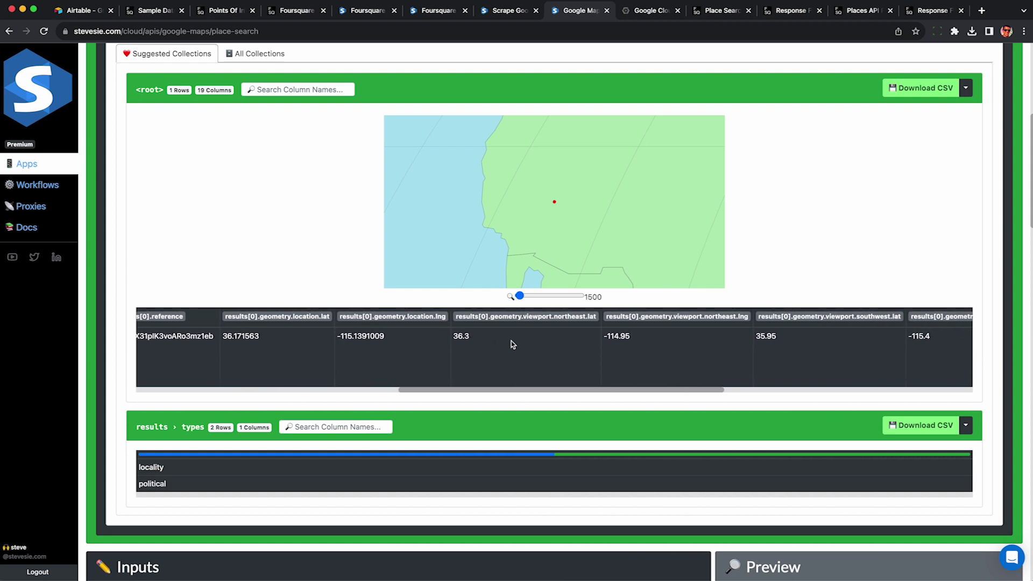
{"action": "scroll", "coordinate": [513, 345], "scroll_direction": "right", "scroll_amount": 1}
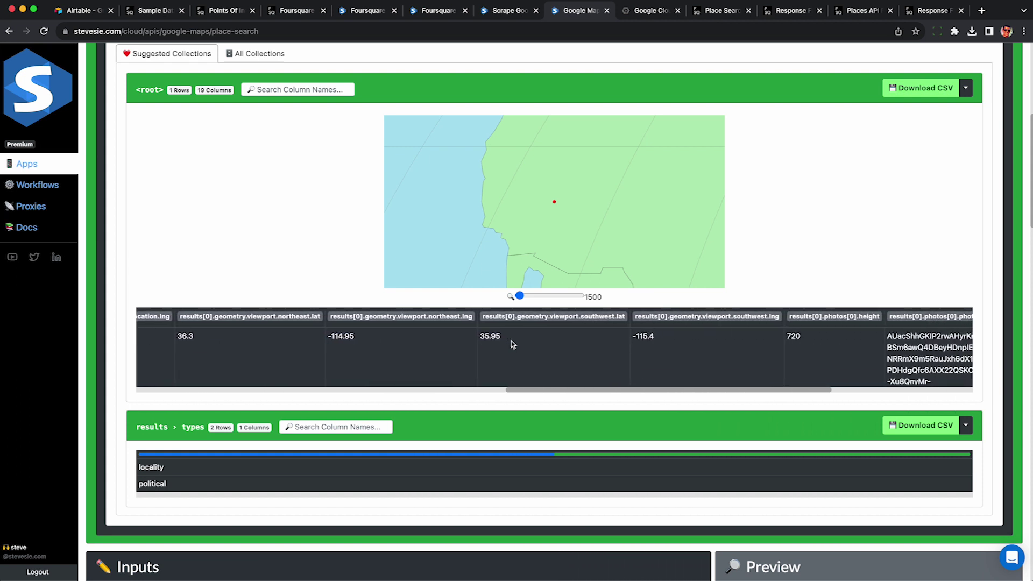
{"action": "double_click", "coordinate": [183, 336]}
{"action": "double_click", "coordinate": [341, 336]}
{"action": "double_click", "coordinate": [489, 337]}
{"action": "double_click", "coordinate": [643, 336]}
Return to the deep-crawl guide and open the browser developer tools Console
{"action": "left_click", "coordinate": [501, 4]}
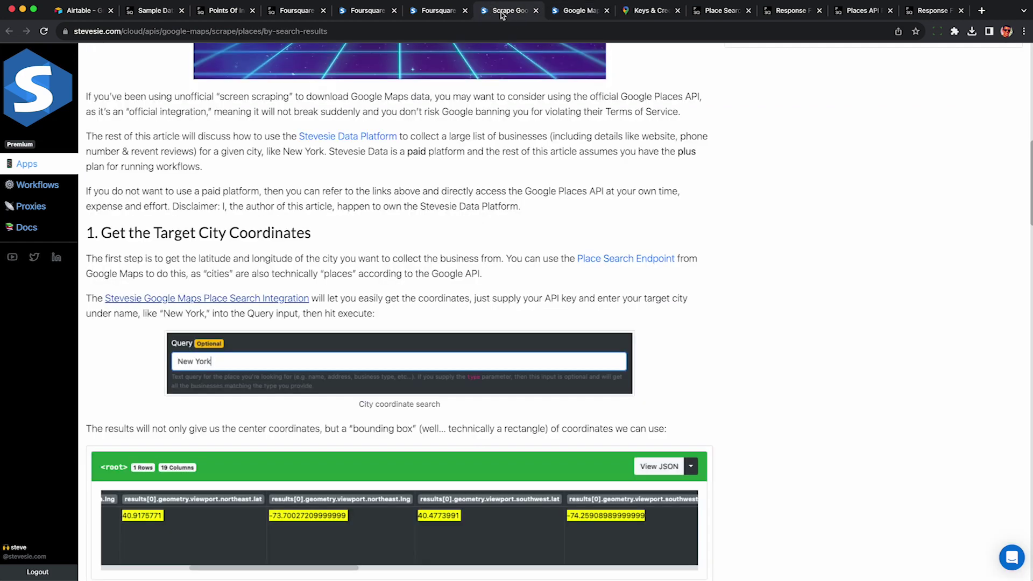
{"action": "scroll", "coordinate": [384, 245], "scroll_direction": "down", "scroll_amount": 3}
{"action": "scroll", "coordinate": [385, 245], "scroll_direction": "down", "scroll_amount": 8}
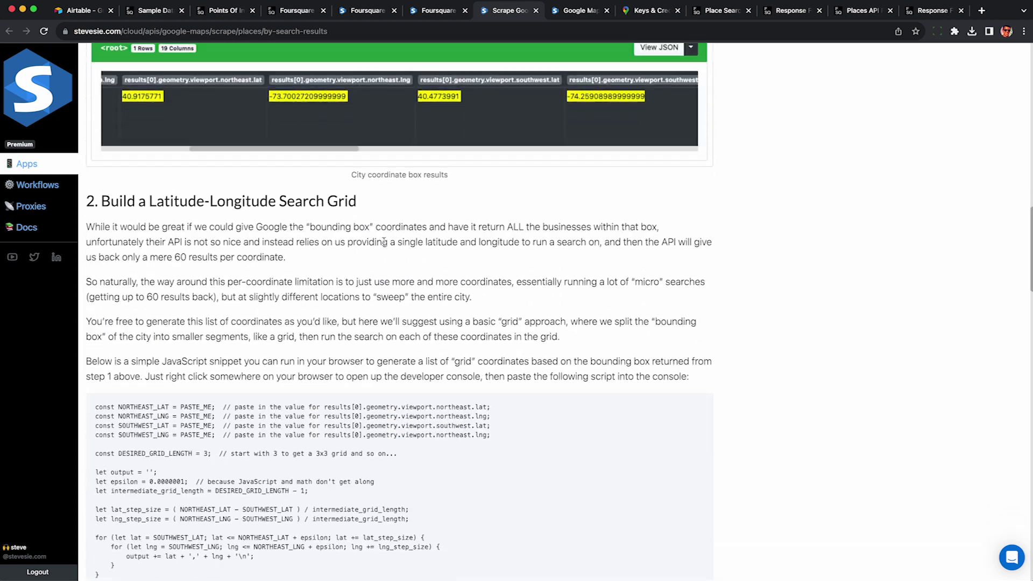
{"action": "right_click", "coordinate": [283, 137]}
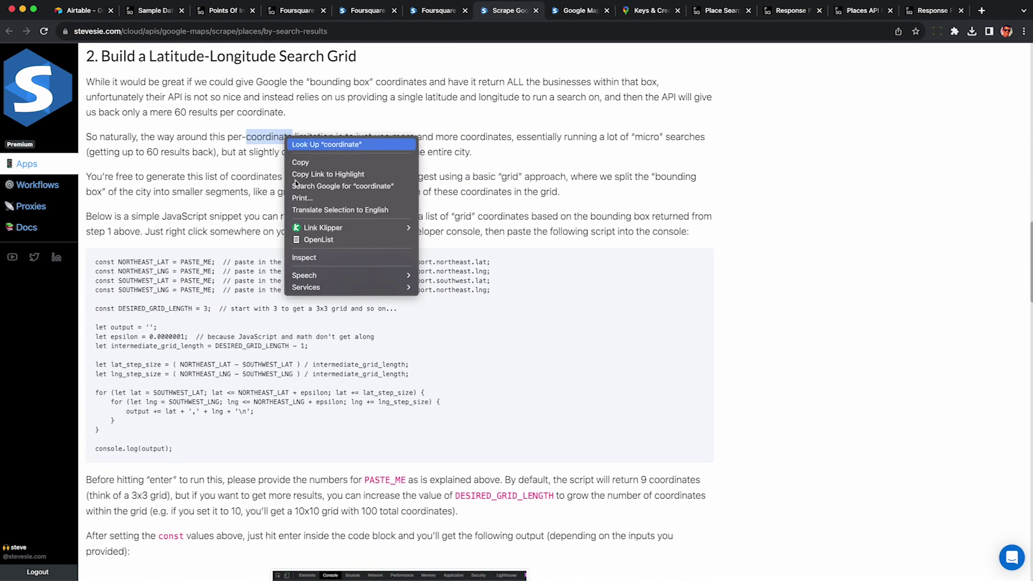
{"action": "left_click", "coordinate": [313, 259]}
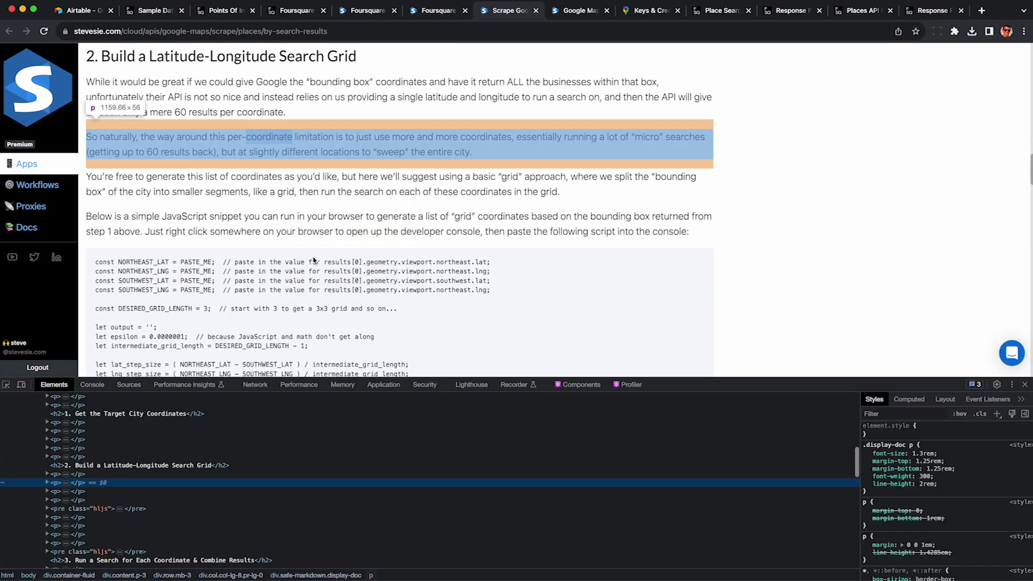
{"action": "left_click", "coordinate": [92, 384]}
Copy the guide's grid-generating code block and paste it into the console
{"action": "scroll", "coordinate": [185, 250], "scroll_direction": "down", "scroll_amount": 3}
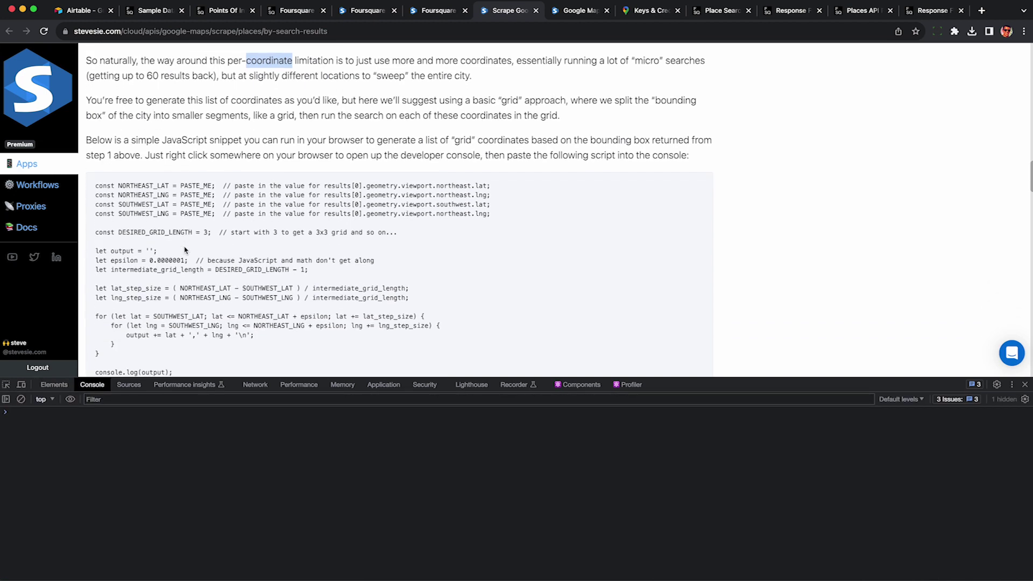
{"action": "left_click_drag", "start_coordinate": [98, 114], "coordinate": [213, 307]}
{"action": "key", "text": "super+c"}
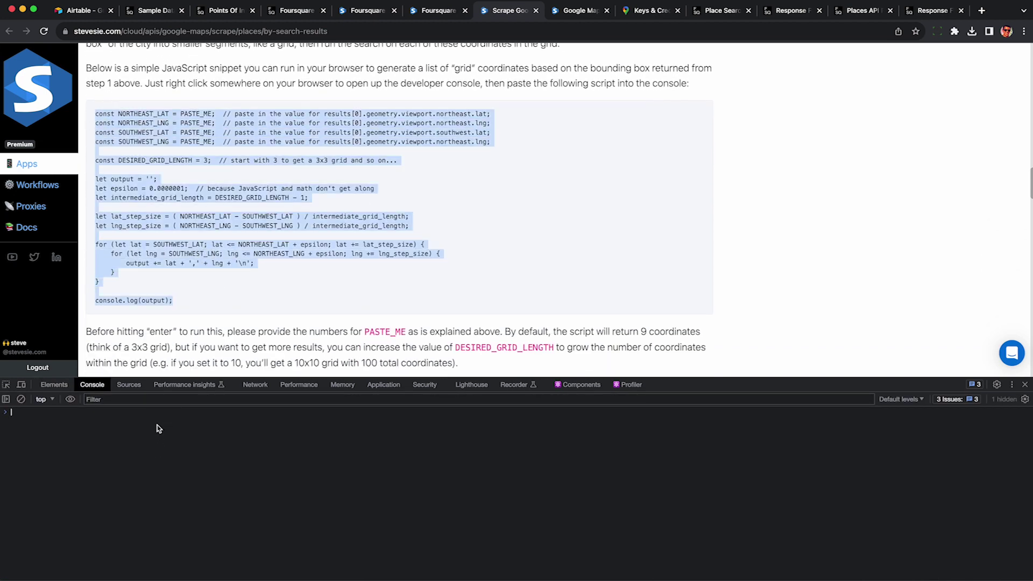
{"action": "left_click", "coordinate": [157, 427]}
{"action": "key", "text": "super+v"}
Fill the first two PASTE_ME placeholders with the northeast corner: latitude 36.3, longitude -114.95
{"action": "left_click", "coordinate": [567, 16]}
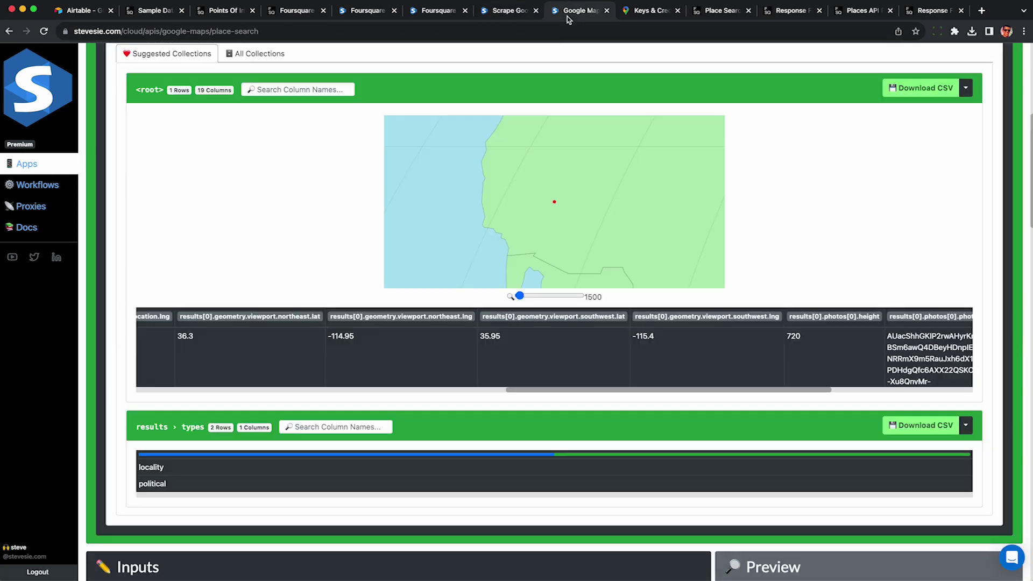
{"action": "double_click", "coordinate": [185, 336]}
{"action": "key", "text": "super+c"}
{"action": "left_click", "coordinate": [487, 15]}
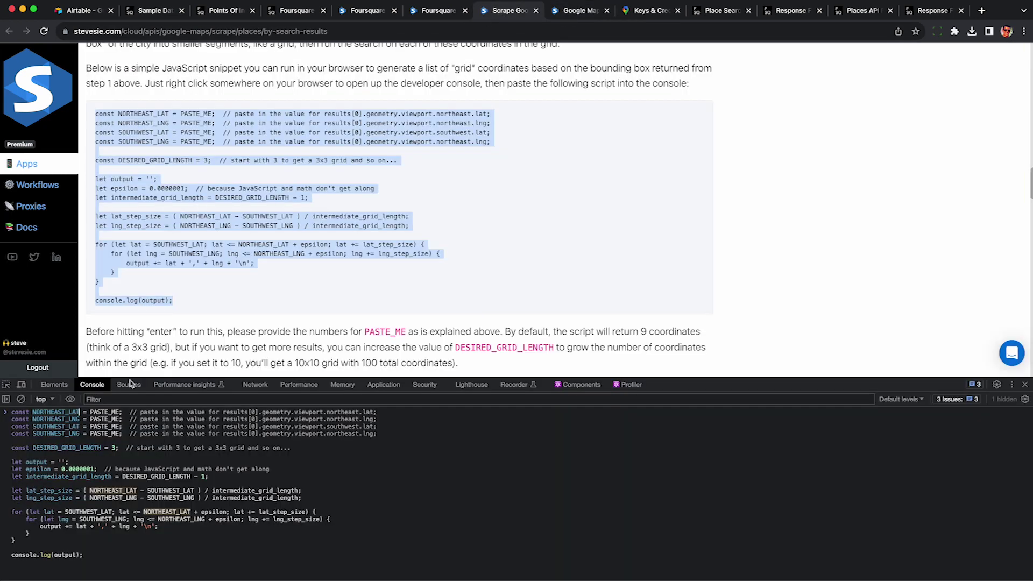
{"action": "double_click", "coordinate": [102, 412]}
{"action": "key", "text": "super+v"}
{"action": "left_click", "coordinate": [571, 13]}
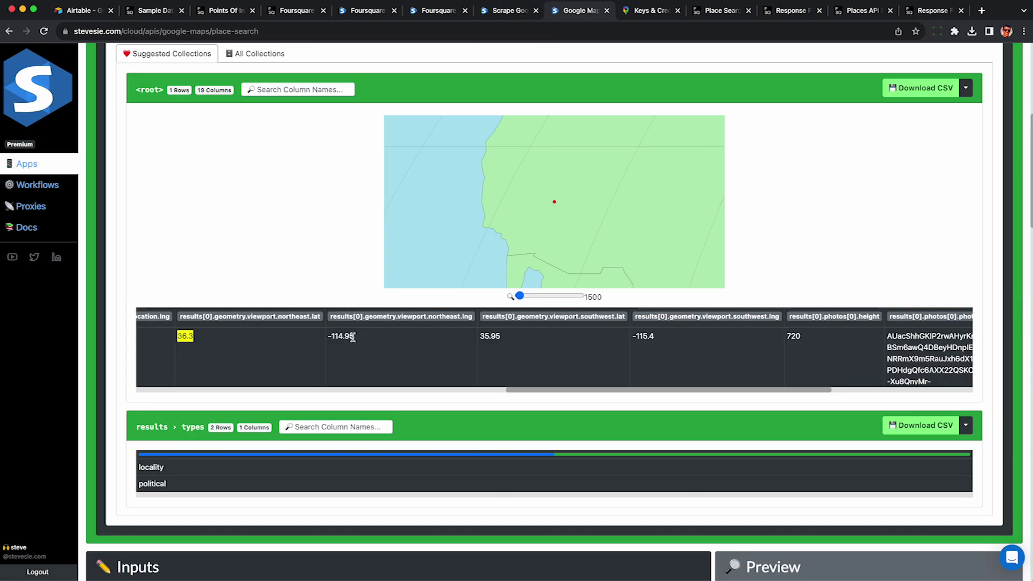
{"action": "double_click", "coordinate": [339, 334]}
{"action": "key", "text": "super+c"}
{"action": "left_click", "coordinate": [495, 15]}
{"action": "double_click", "coordinate": [102, 419]}
{"action": "key", "text": "super+v"}
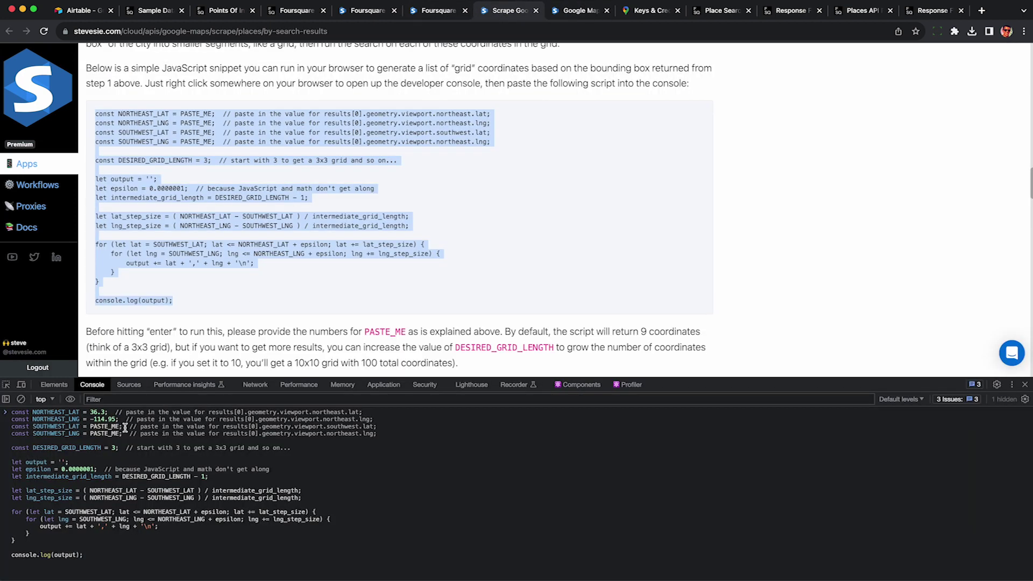
Fill the last two PASTE_ME placeholders with the southwest corner: latitude 35.95, longitude -115.4
{"action": "left_click", "coordinate": [573, 13]}
{"action": "double_click", "coordinate": [489, 335]}
{"action": "key", "text": "super+c"}
{"action": "left_click", "coordinate": [496, 13]}
{"action": "double_click", "coordinate": [107, 426]}
{"action": "key", "text": "super+v"}
{"action": "left_click", "coordinate": [573, 13]}
{"action": "double_click", "coordinate": [640, 336]}
{"action": "key", "text": "super+c"}
{"action": "left_click", "coordinate": [504, 13]}
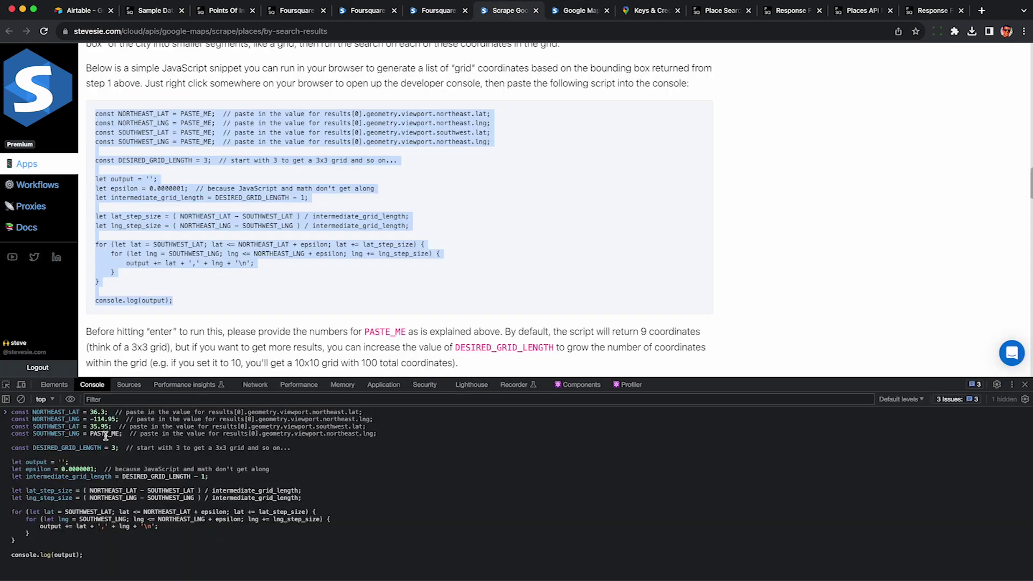
{"action": "double_click", "coordinate": [103, 434]}
{"action": "key", "text": "super+v"}
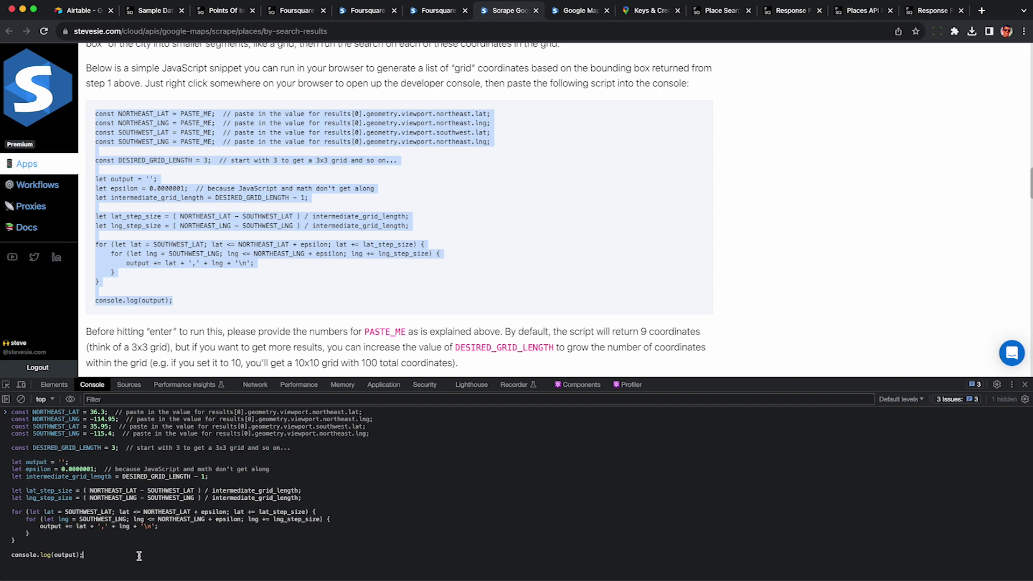
Run the grid script and select the nine printed coordinate pairs
{"action": "key", "text": "Return"}
{"action": "left_click_drag", "start_coordinate": [116, 552], "coordinate": [12, 492]}
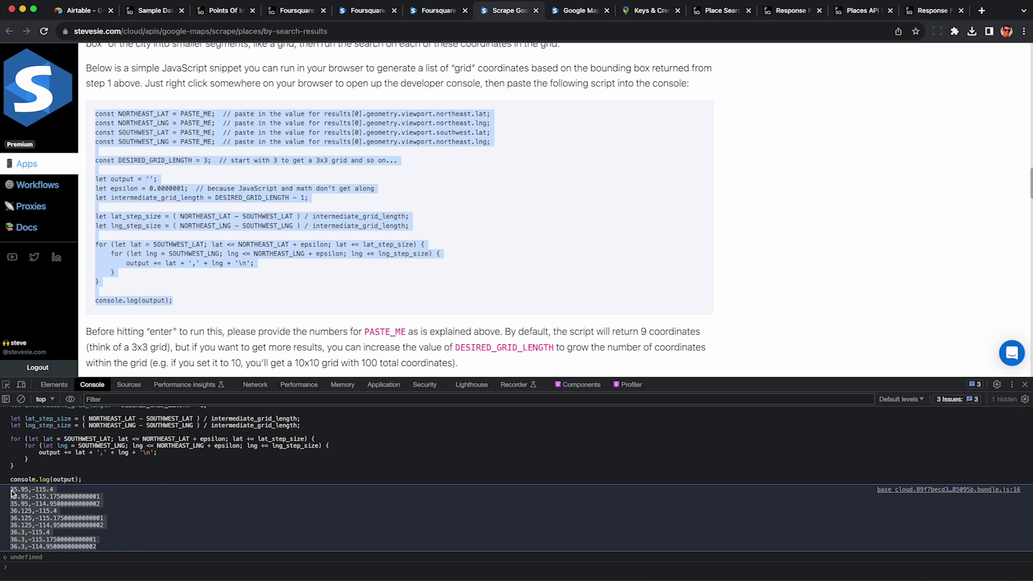
{"action": "left_click", "coordinate": [424, 11]}
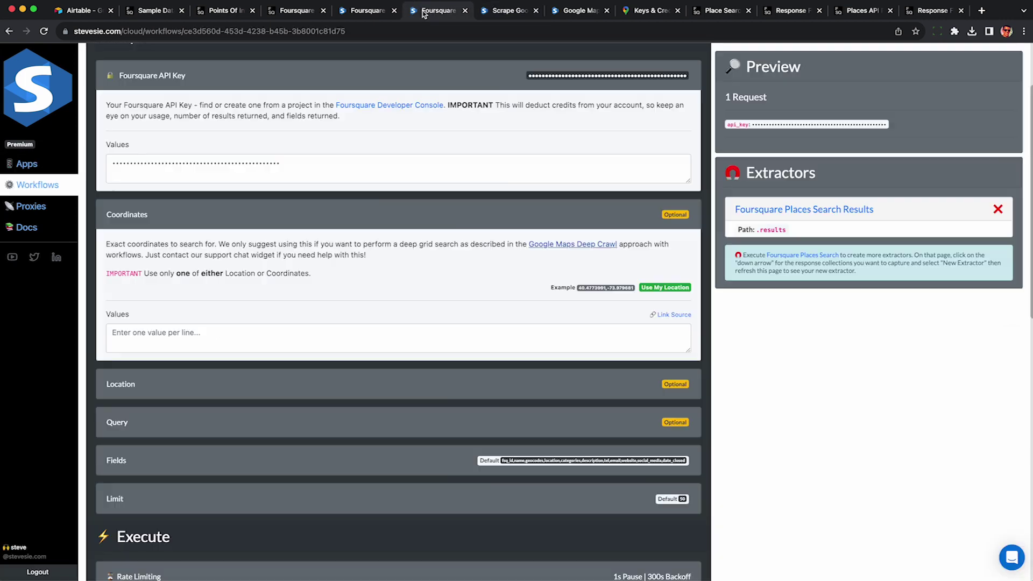
Paste the nine grid coordinates as values, giving 9 requests starting at 35.95,-115.4
{"action": "left_click", "coordinate": [215, 327]}
{"action": "key", "text": "super+v"}
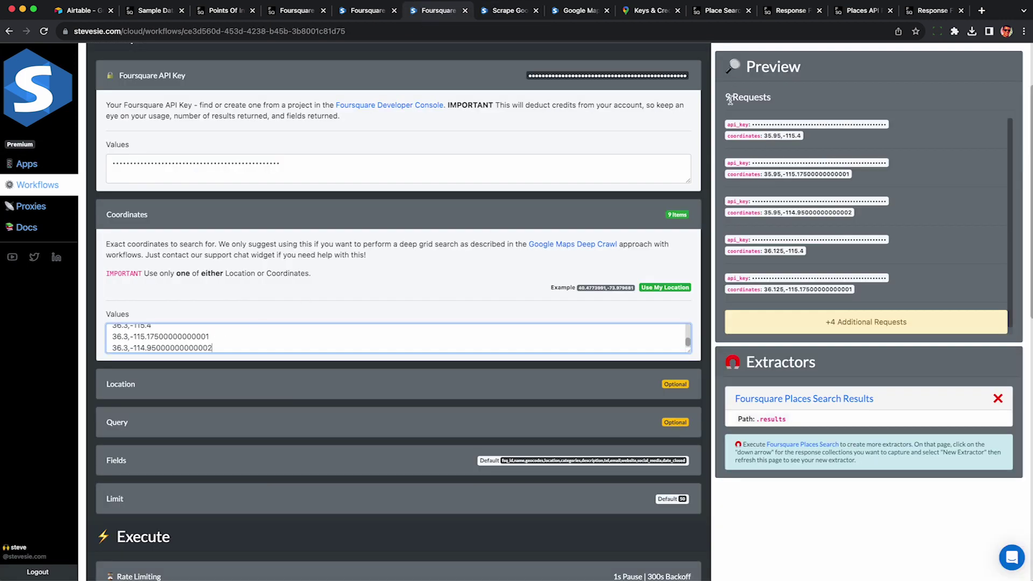
{"action": "left_click_drag", "start_coordinate": [726, 98], "coordinate": [775, 98]}
{"action": "left_click_drag", "start_coordinate": [764, 136], "coordinate": [807, 139]}
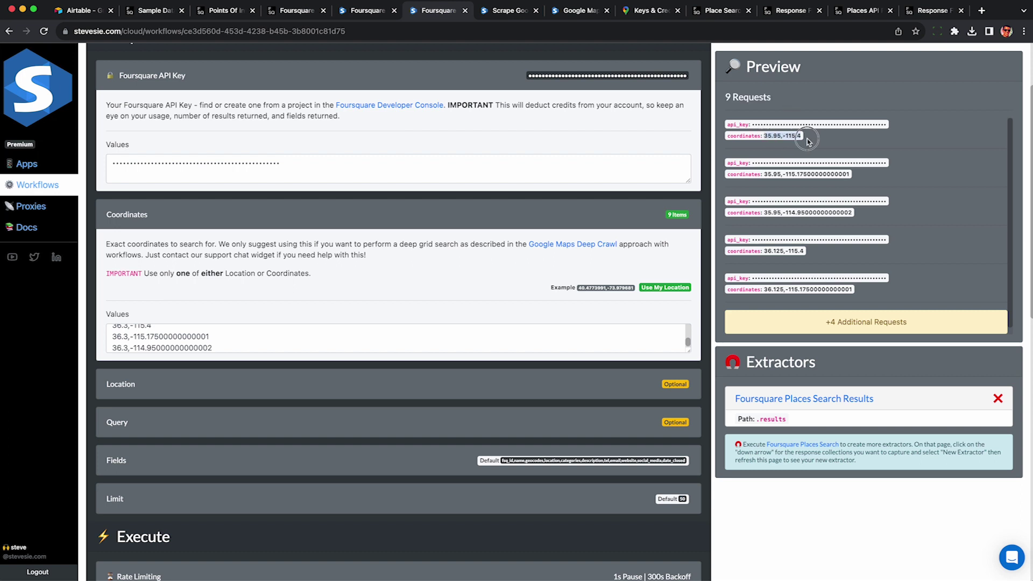
{"action": "left_click_drag", "start_coordinate": [763, 175], "coordinate": [822, 173]}
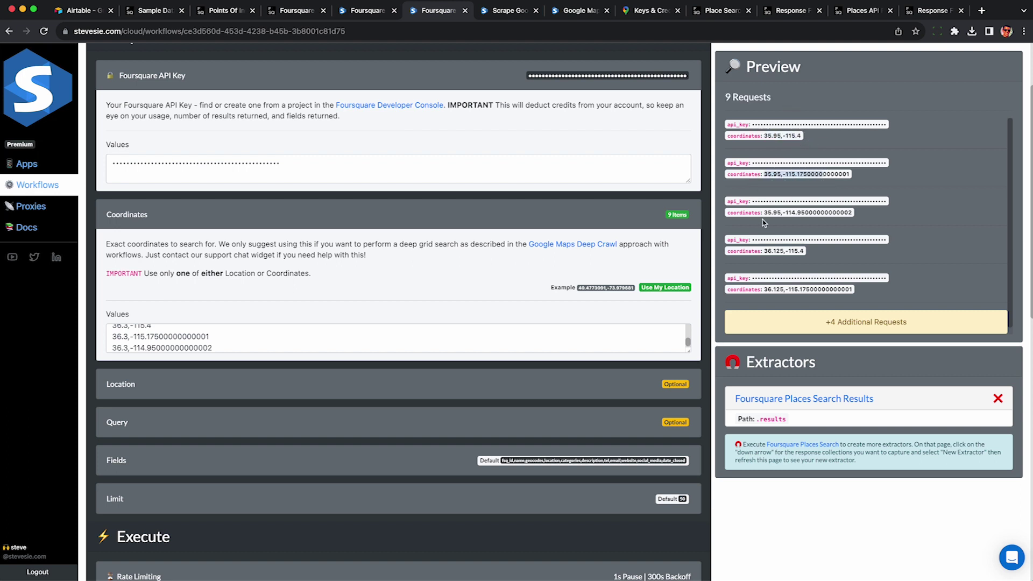
{"action": "left_click_drag", "start_coordinate": [764, 212], "coordinate": [823, 214]}
{"action": "left_click_drag", "start_coordinate": [764, 251], "coordinate": [807, 253]}
Leave the Location option empty and collapse its settings
{"action": "scroll", "coordinate": [340, 255], "scroll_direction": "down", "scroll_amount": 3}
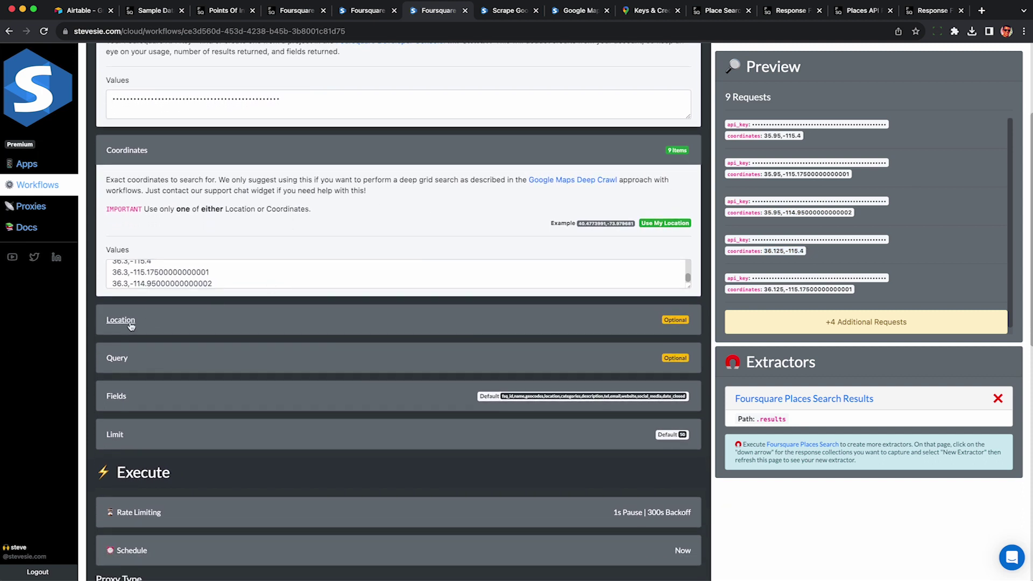
{"action": "left_click", "coordinate": [131, 320]}
{"action": "left_click", "coordinate": [174, 413]}
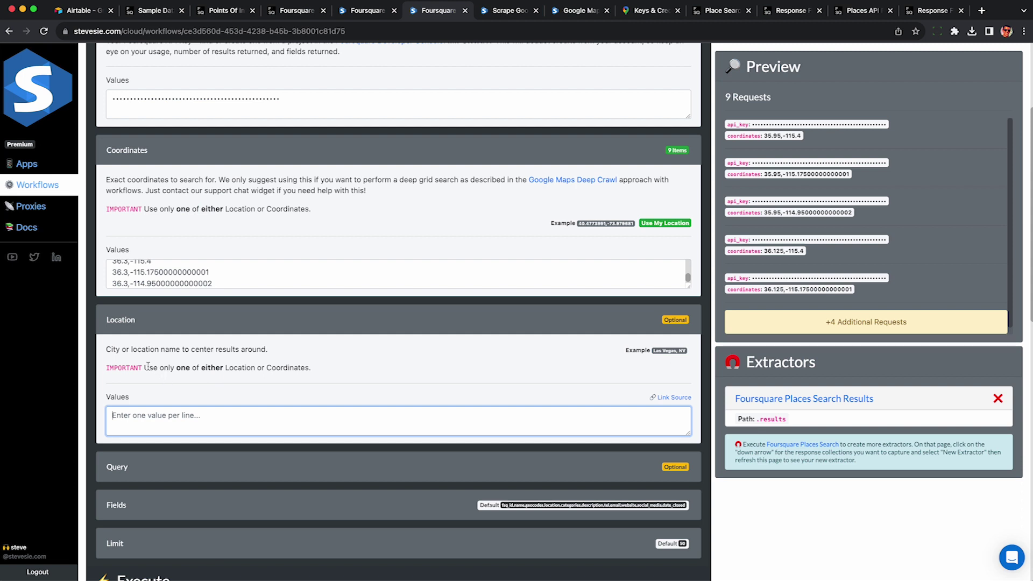
{"action": "left_click_drag", "start_coordinate": [148, 366], "coordinate": [319, 367]}
{"action": "left_click", "coordinate": [318, 370]}
{"action": "left_click", "coordinate": [317, 328]}
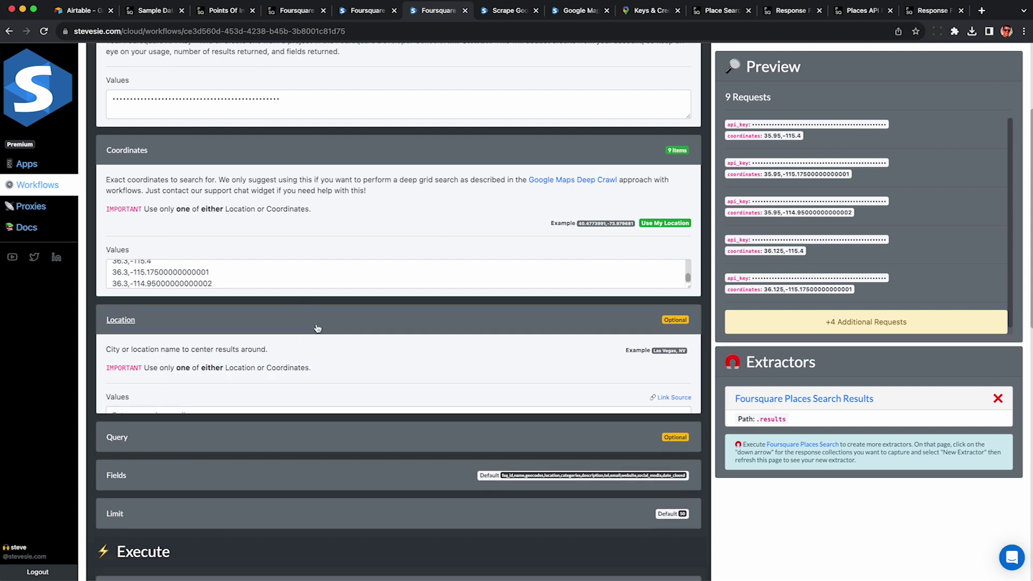
Enter 'bar' as the query value and execute the search for all nine coordinates
{"action": "scroll", "coordinate": [290, 326], "scroll_direction": "down", "scroll_amount": 1}
{"action": "left_click", "coordinate": [280, 325]}
{"action": "left_click", "coordinate": [214, 418]}
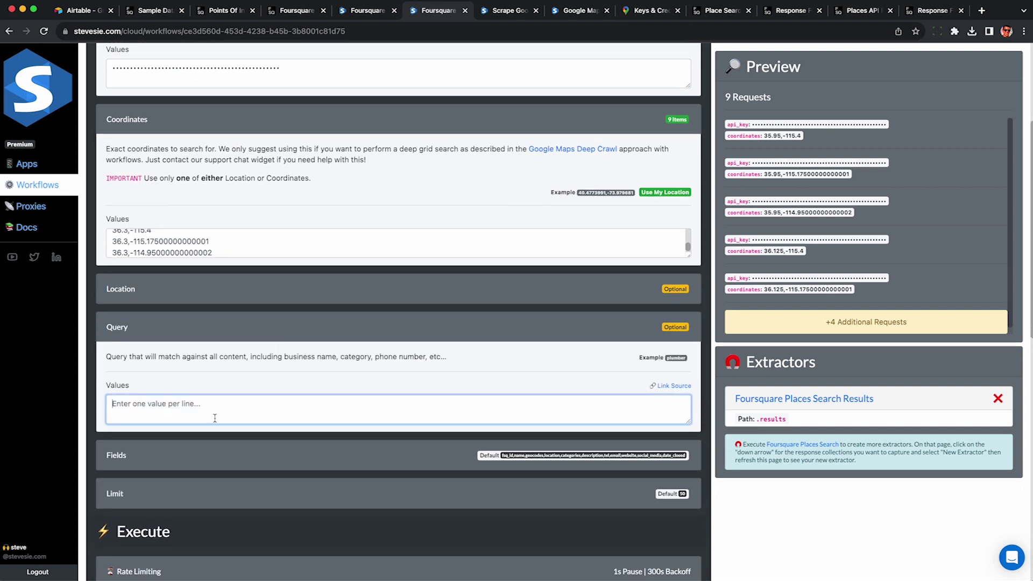
{"action": "type", "text": "bar"}
{"action": "scroll", "coordinate": [193, 416], "scroll_direction": "down", "scroll_amount": 1}
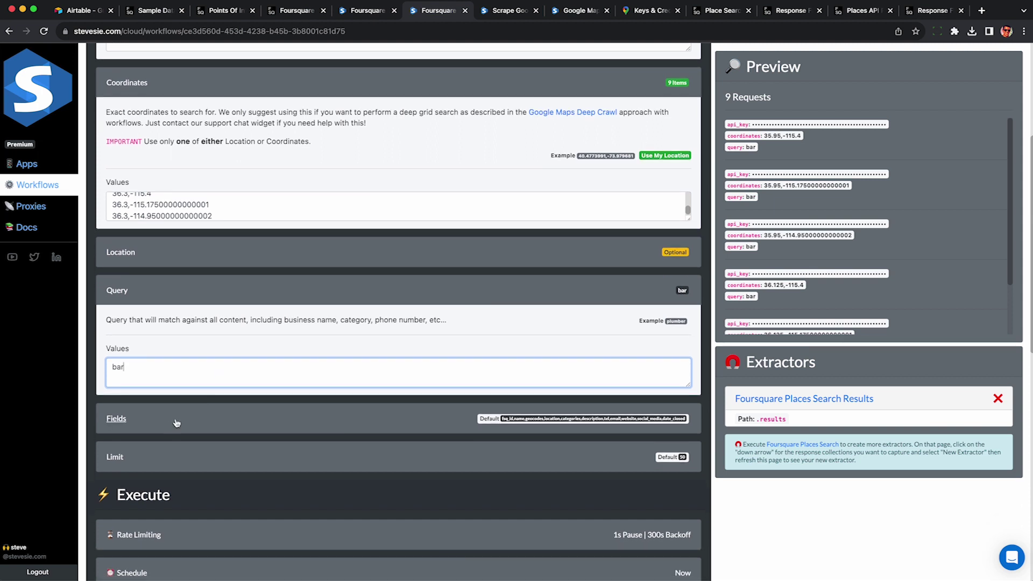
{"action": "scroll", "coordinate": [170, 429], "scroll_direction": "down", "scroll_amount": 1}
{"action": "scroll", "coordinate": [156, 425], "scroll_direction": "down", "scroll_amount": 1}
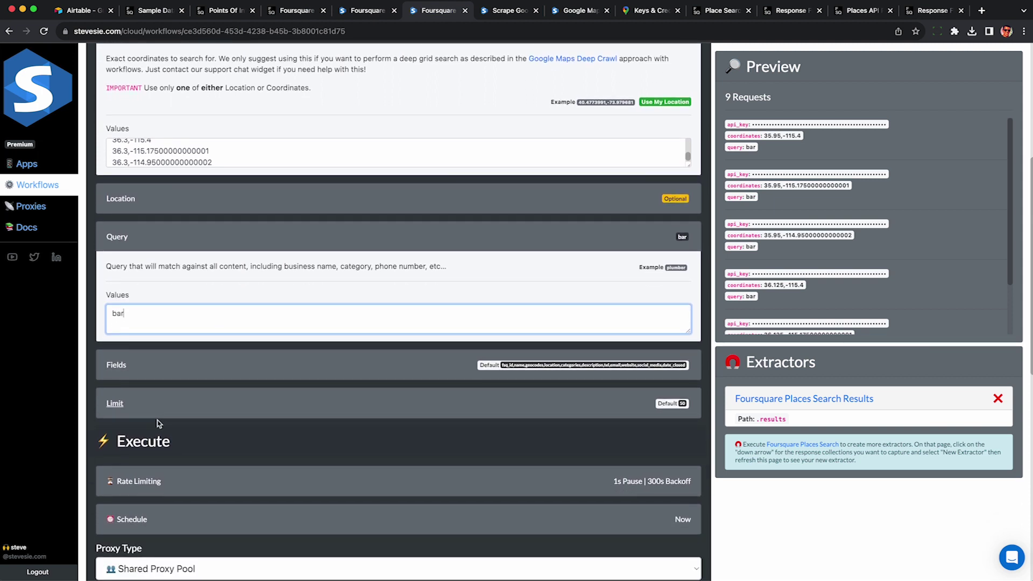
{"action": "scroll", "coordinate": [195, 425], "scroll_direction": "down", "scroll_amount": 4}
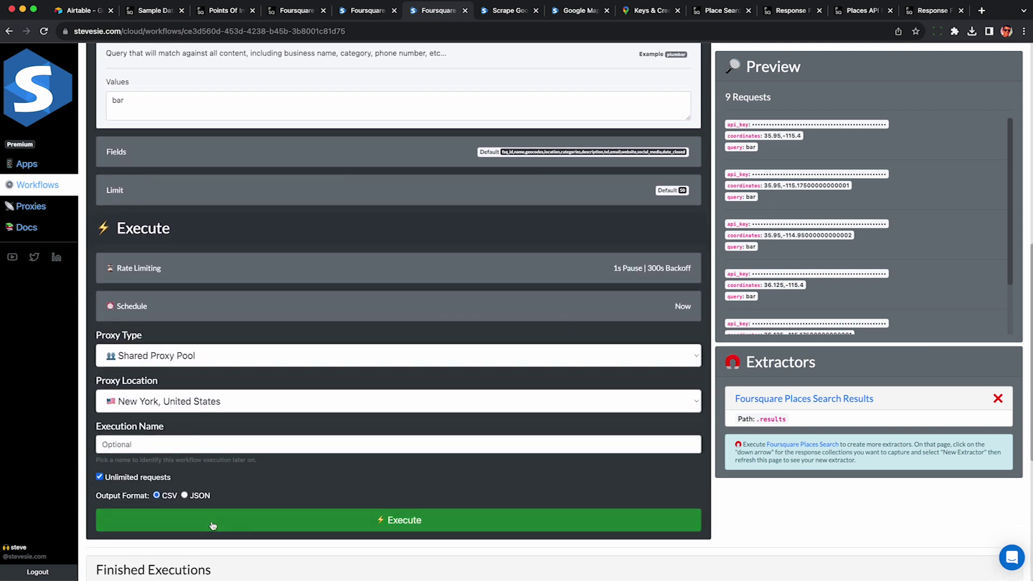
{"action": "left_click", "coordinate": [215, 523]}
Review the executed requests on the execution page, noting the 35.95 latitude values
{"action": "scroll", "coordinate": [736, 429], "scroll_direction": "down", "scroll_amount": 4}
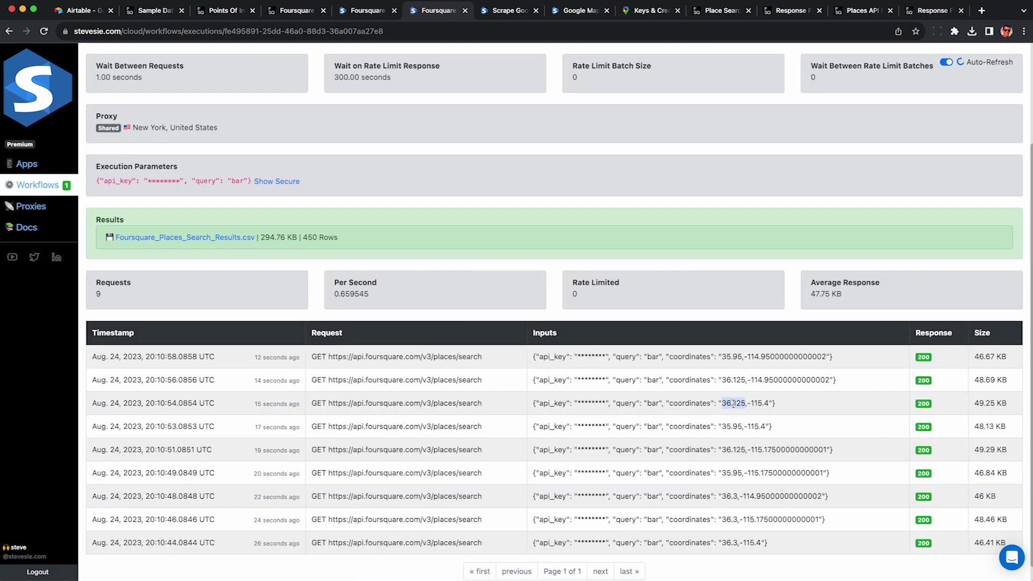
{"action": "double_click", "coordinate": [733, 426]}
{"action": "double_click", "coordinate": [732, 473]}
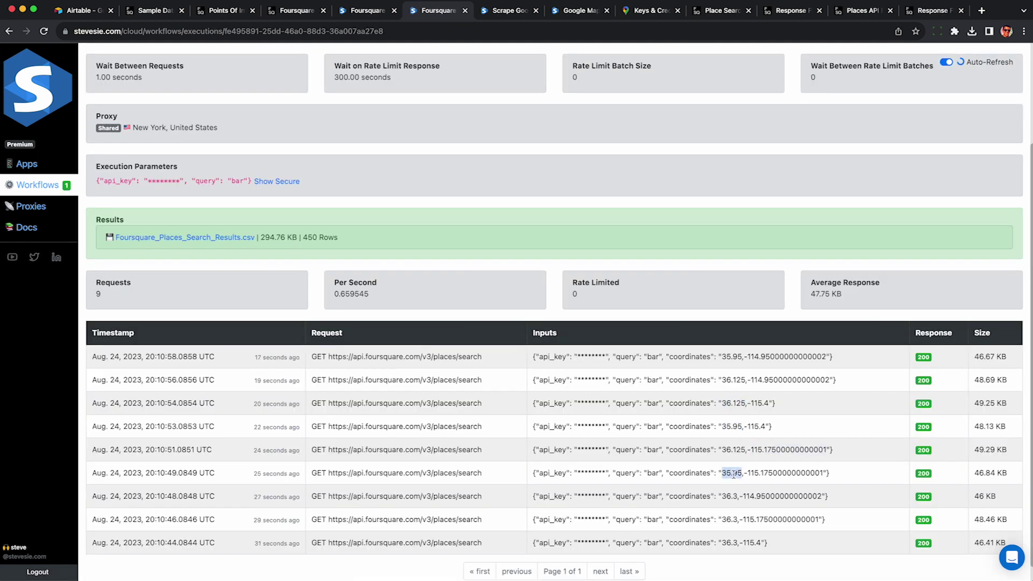
{"action": "scroll", "coordinate": [710, 469], "scroll_direction": "up", "scroll_amount": 3}
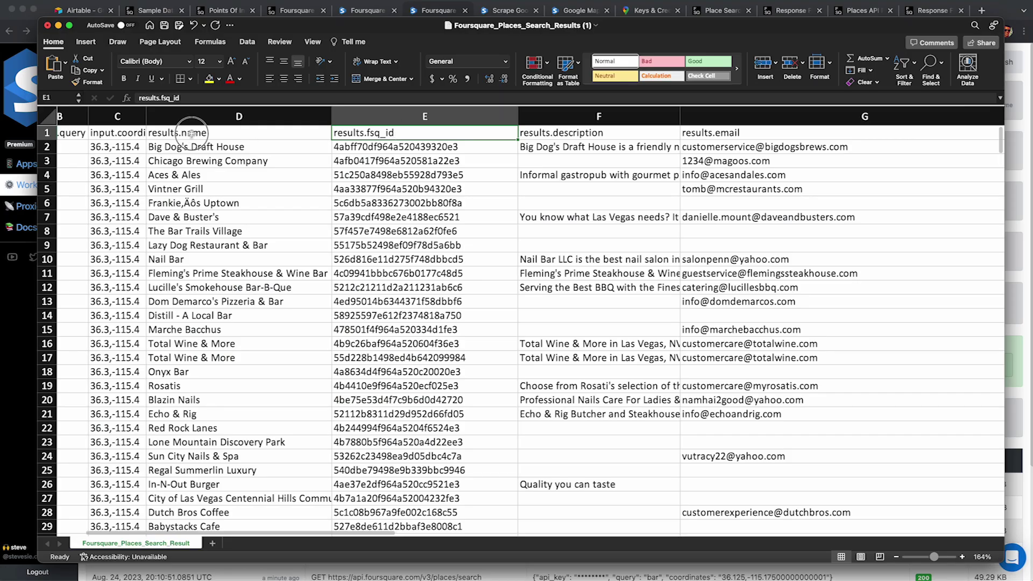
{"action": "key", "text": "Left"}
Deduplicate the expanded table on results.fsq_id only, removing 177 duplicates and keeping 273 rows
{"action": "scroll", "coordinate": [291, 272], "scroll_direction": "left", "scroll_amount": 2}
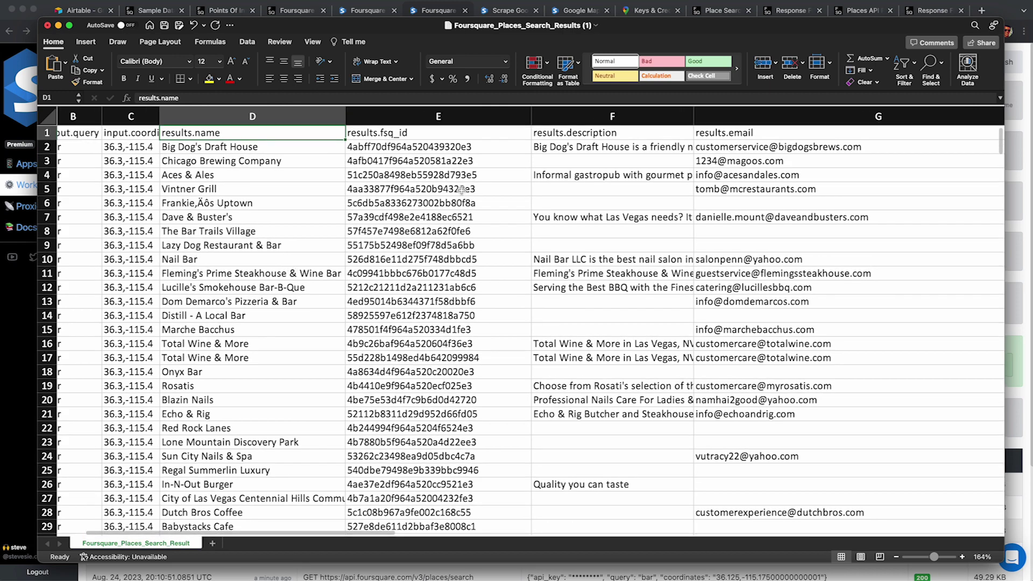
{"action": "left_click", "coordinate": [423, 133]}
{"action": "left_click", "coordinate": [438, 116]}
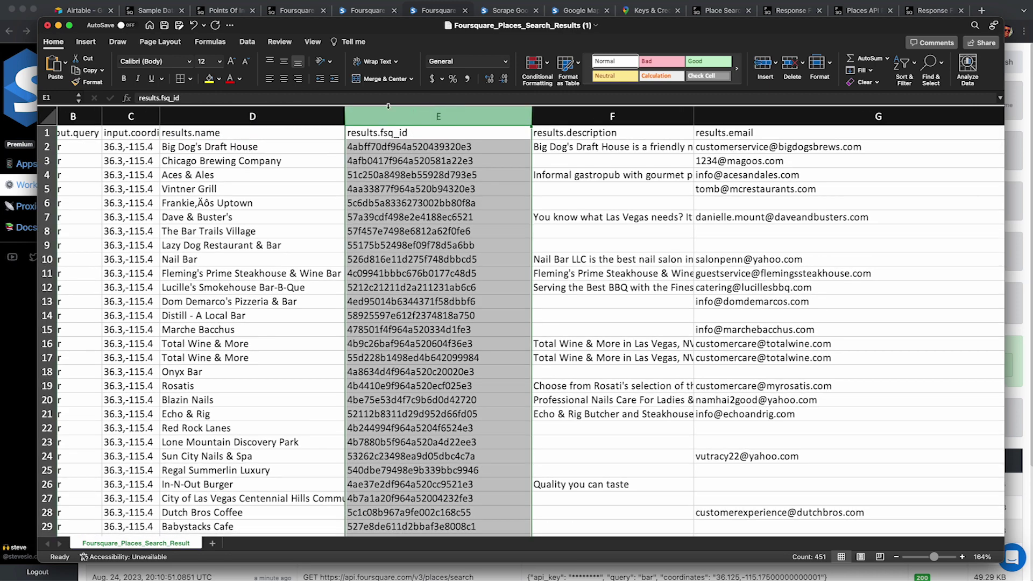
{"action": "left_click", "coordinate": [248, 42]}
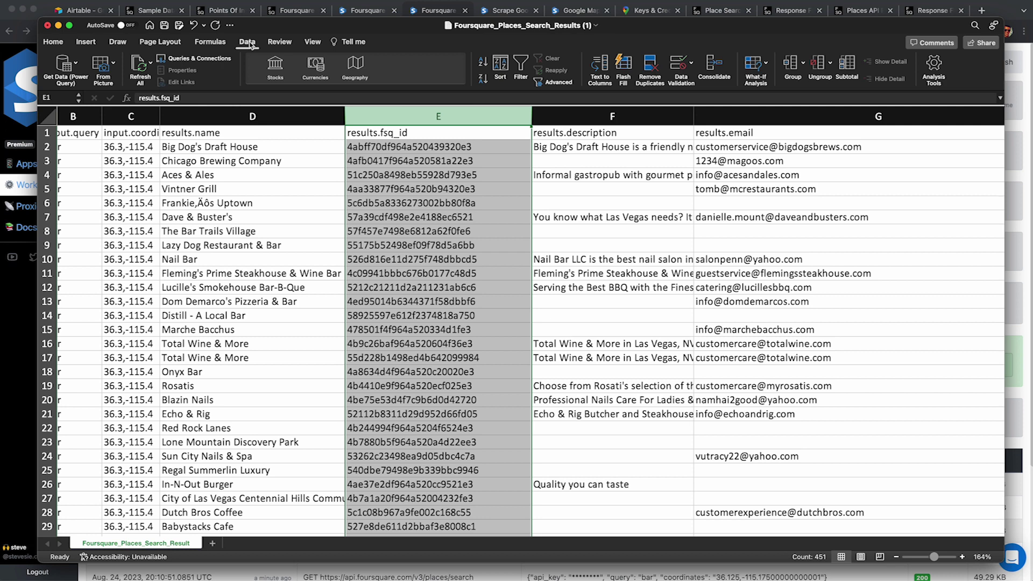
{"action": "left_click", "coordinate": [651, 67]}
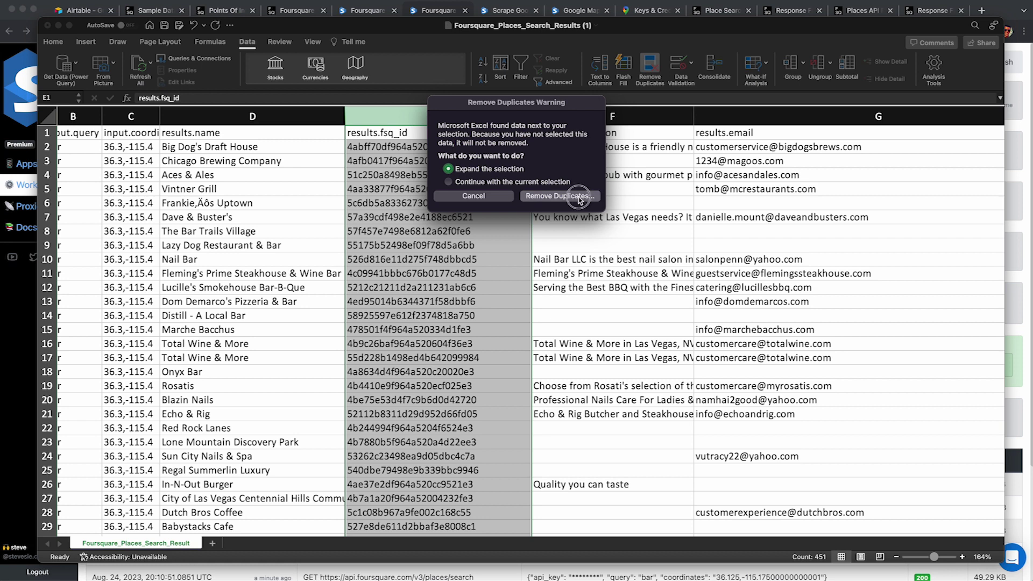
{"action": "left_click", "coordinate": [589, 196]}
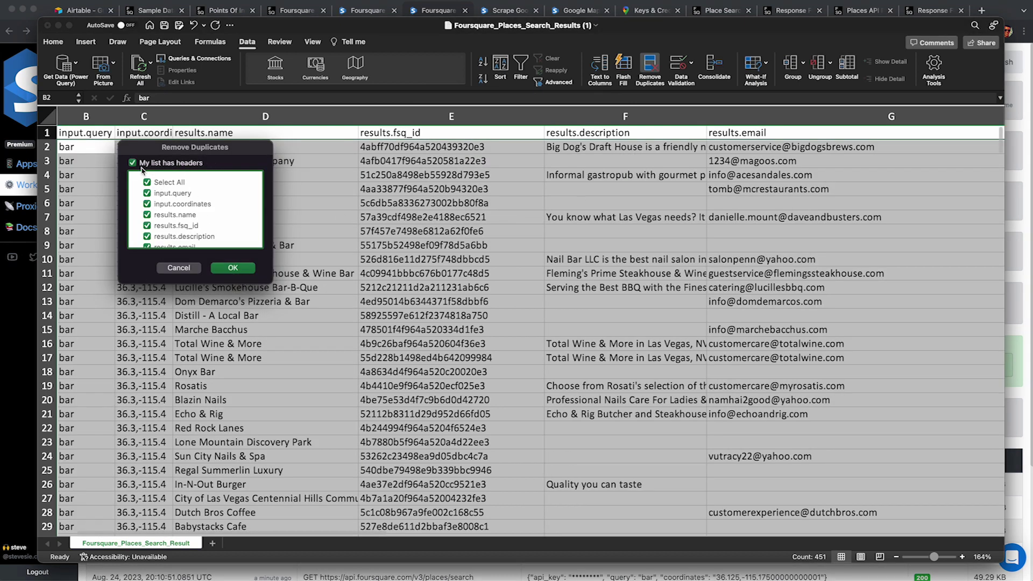
{"action": "left_click", "coordinate": [147, 183]}
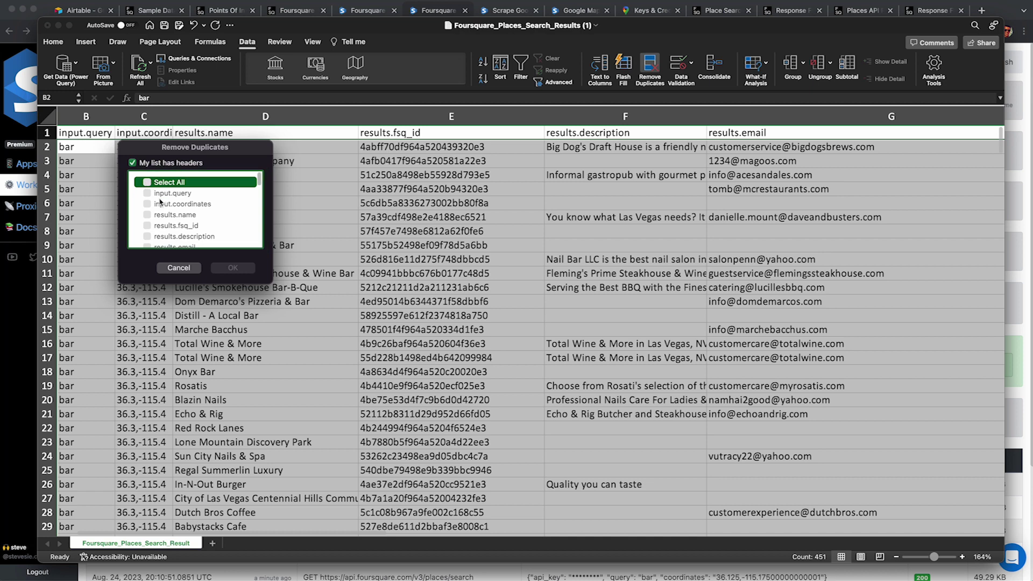
{"action": "left_click", "coordinate": [148, 227]}
{"action": "left_click", "coordinate": [240, 268]}
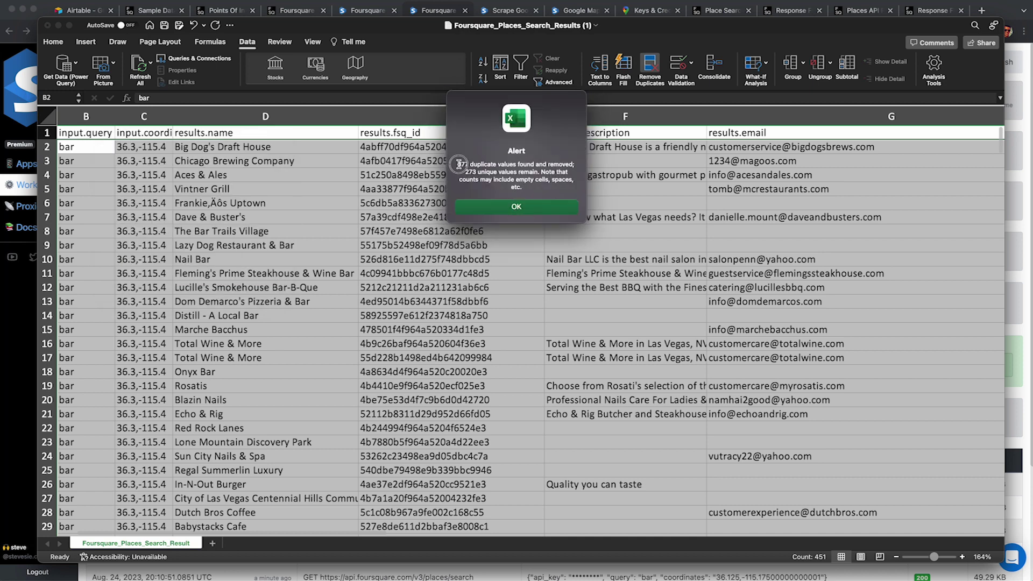
{"action": "left_click_drag", "start_coordinate": [459, 164], "coordinate": [571, 162]}
{"action": "left_click_drag", "start_coordinate": [463, 173], "coordinate": [538, 173]}
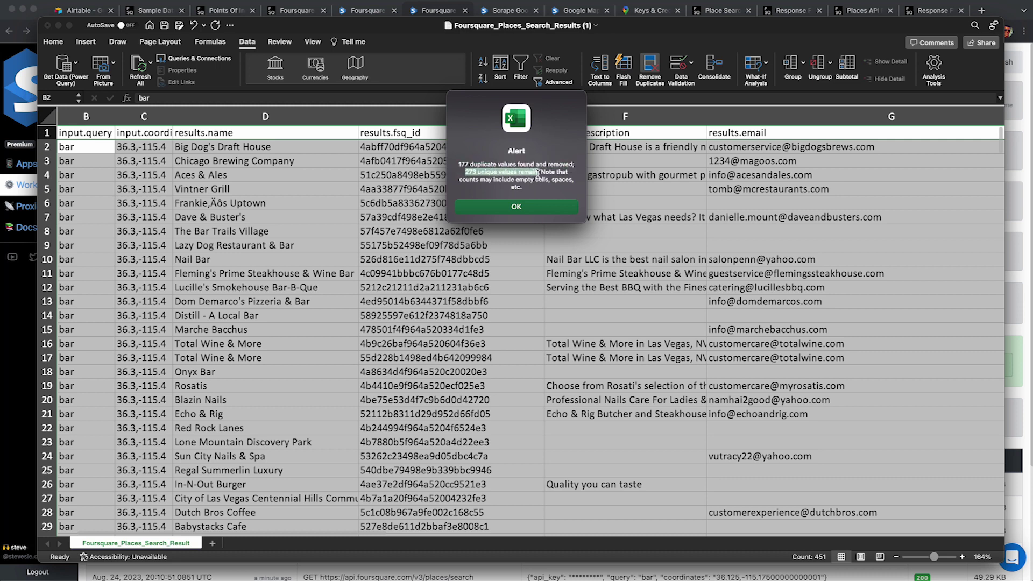
{"action": "left_click", "coordinate": [526, 208]}
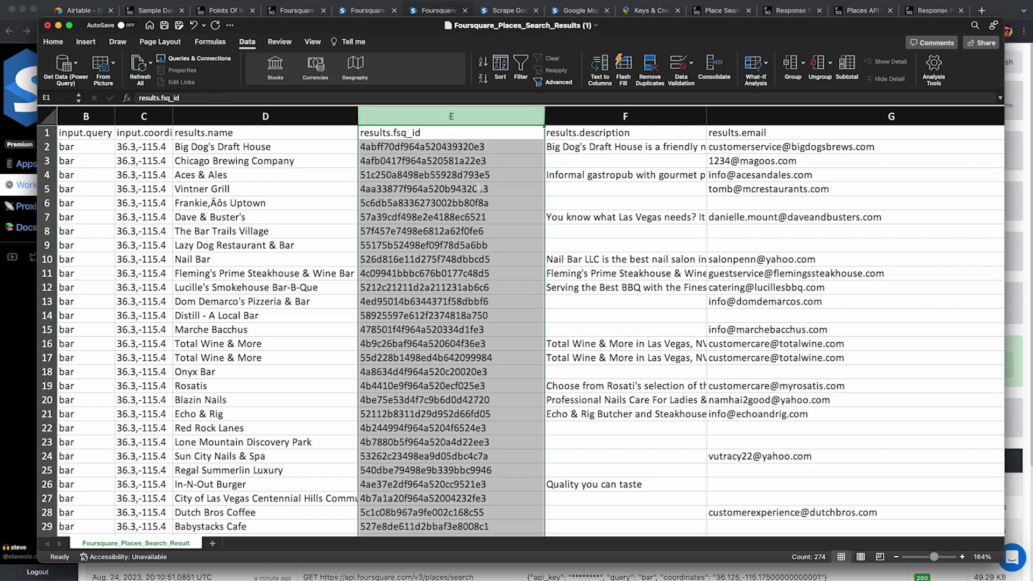
Select the results.email and results.website columns and scroll through the deduplicated listings
{"action": "left_click", "coordinate": [780, 116]}
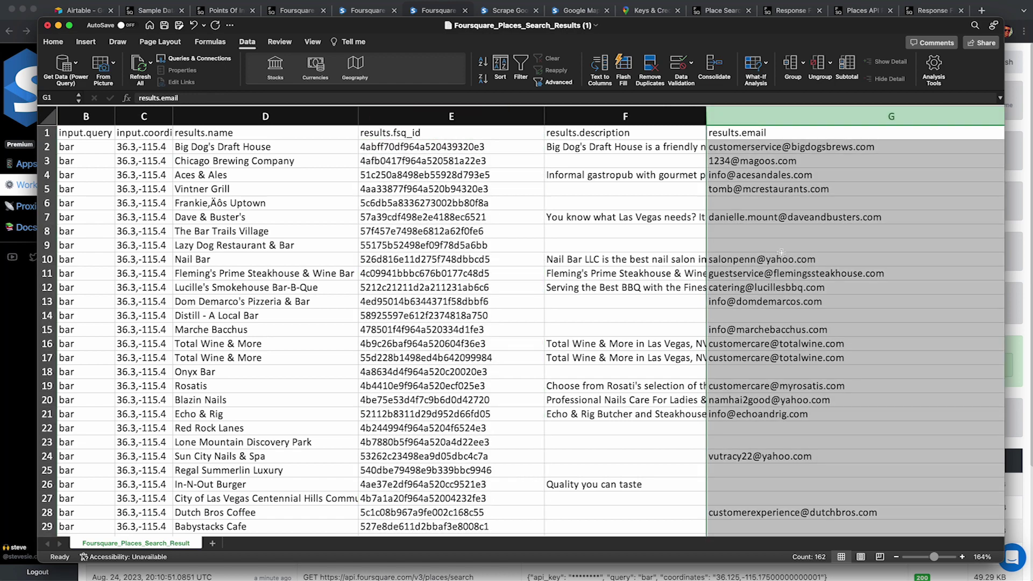
{"action": "scroll", "coordinate": [781, 252], "scroll_direction": "down", "scroll_amount": 10}
{"action": "scroll", "coordinate": [781, 253], "scroll_direction": "down", "scroll_amount": 20}
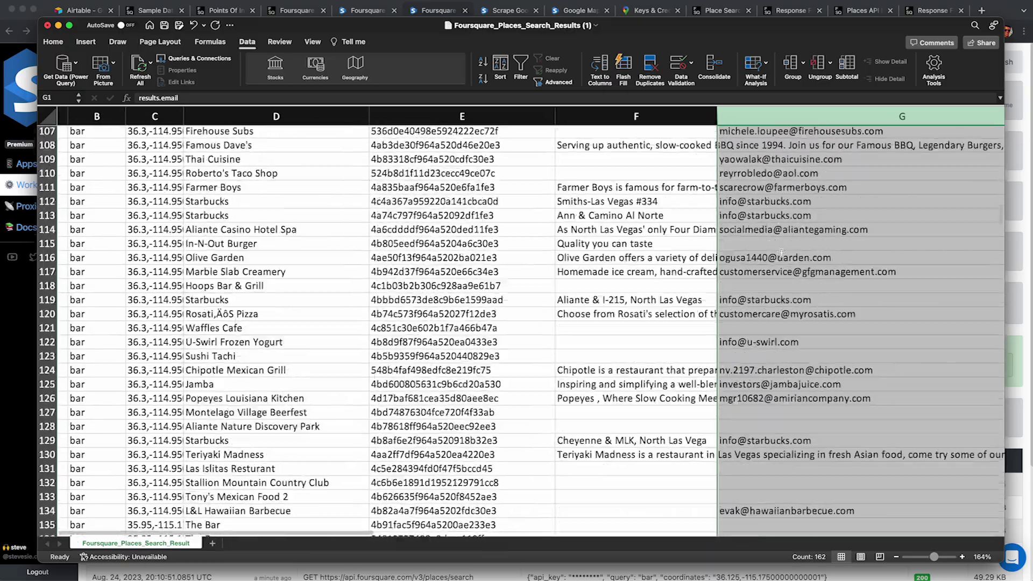
{"action": "scroll", "coordinate": [781, 253], "scroll_direction": "down", "scroll_amount": 7}
{"action": "scroll", "coordinate": [781, 253], "scroll_direction": "up", "scroll_amount": 6}
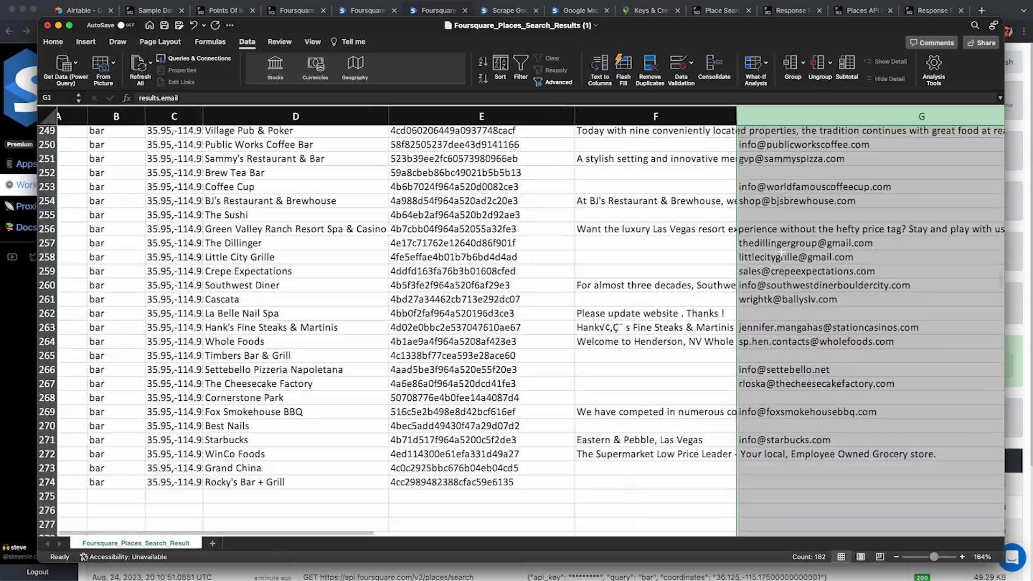
{"action": "scroll", "coordinate": [781, 253], "scroll_direction": "down", "scroll_amount": 1}
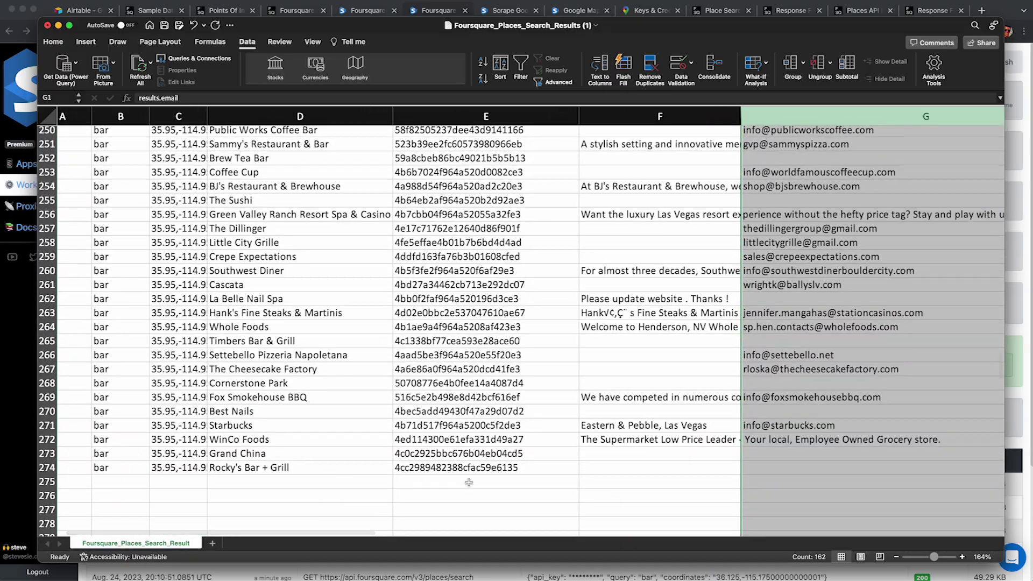
{"action": "scroll", "coordinate": [785, 439], "scroll_direction": "up", "scroll_amount": 5}
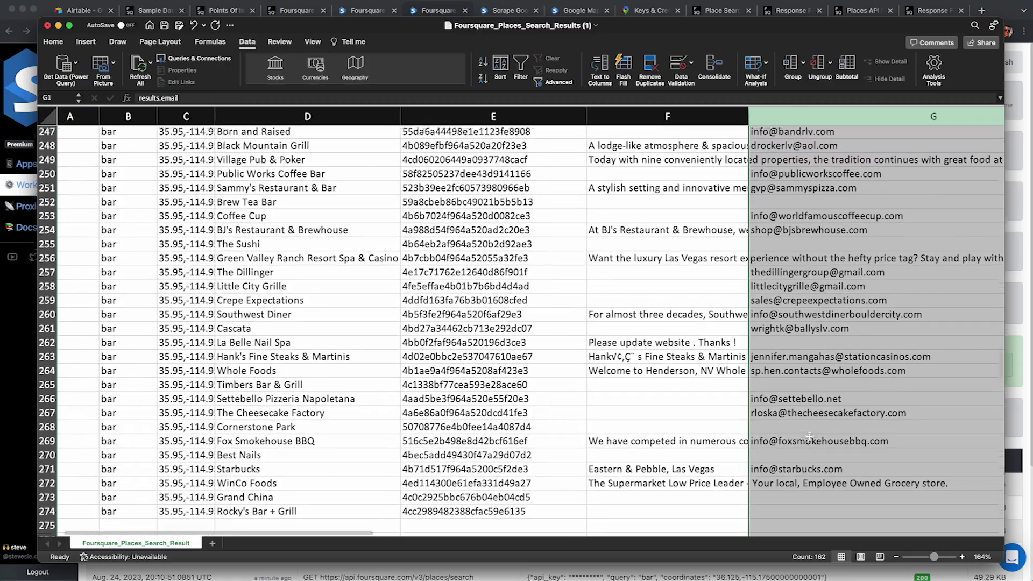
{"action": "scroll", "coordinate": [809, 437], "scroll_direction": "up", "scroll_amount": 15}
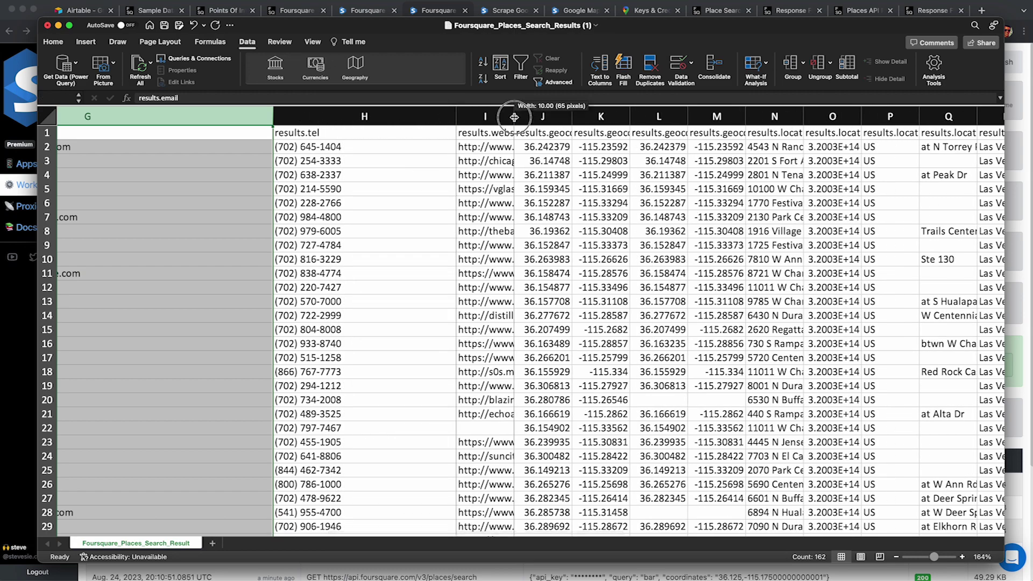
{"action": "left_click", "coordinate": [611, 124]}
{"action": "scroll", "coordinate": [623, 276], "scroll_direction": "down", "scroll_amount": 20}
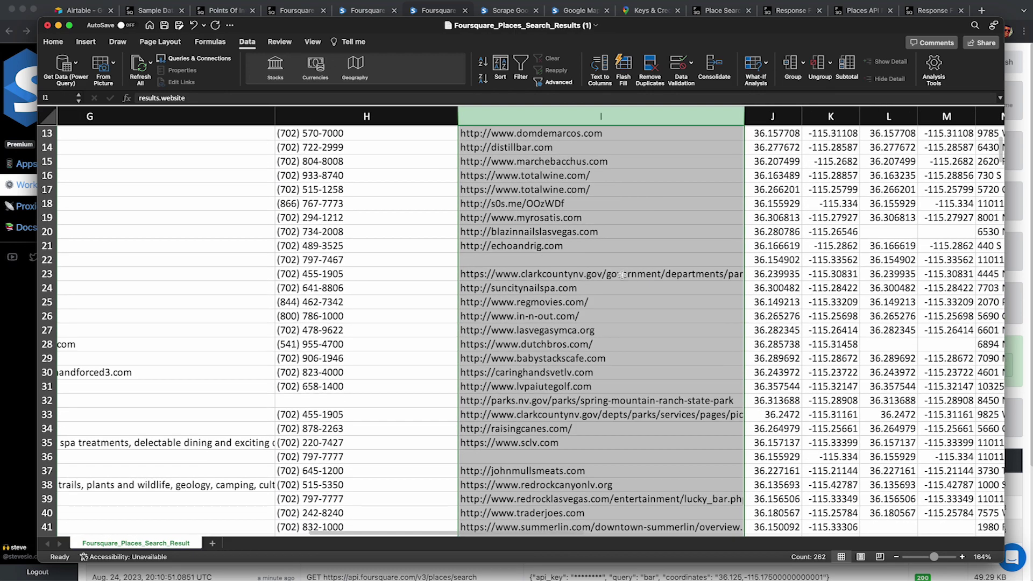
{"action": "scroll", "coordinate": [622, 275], "scroll_direction": "down", "scroll_amount": 20}
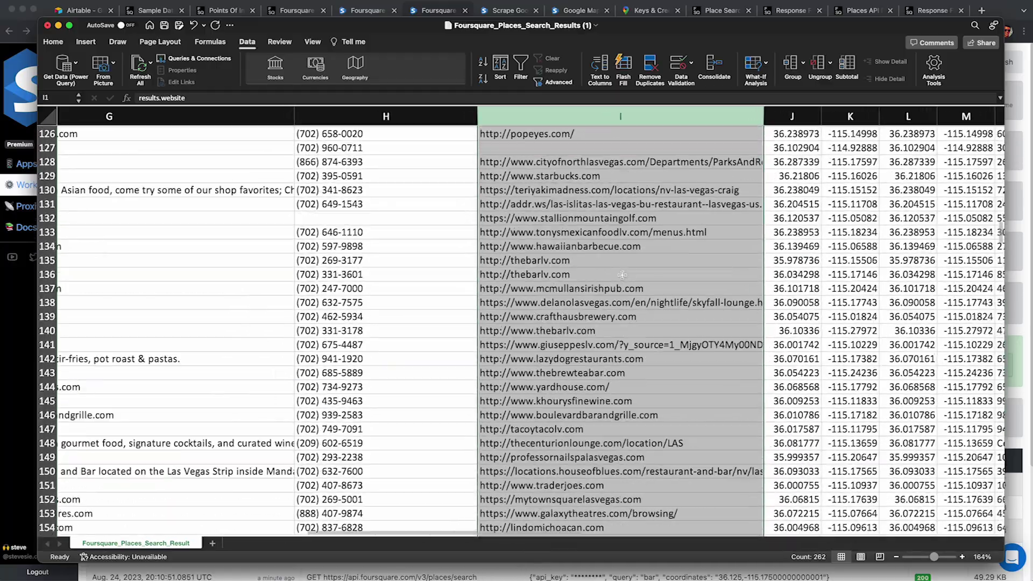